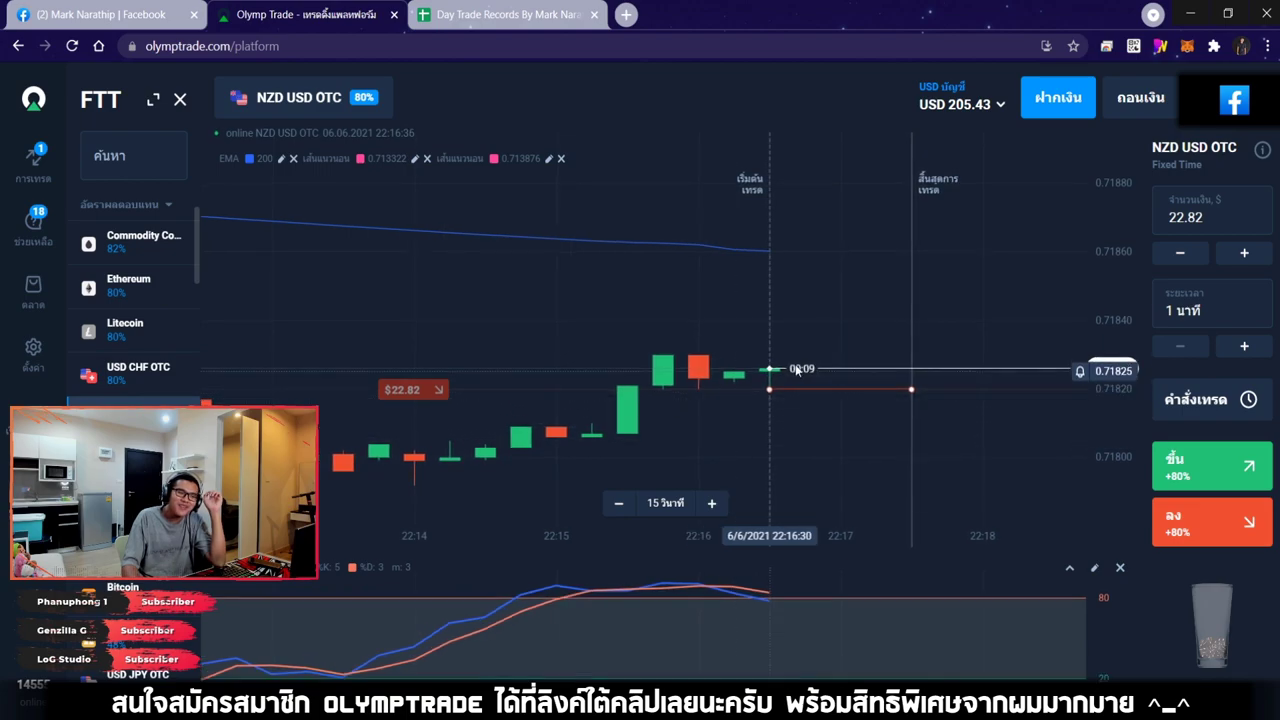
Examine the NZD USD OTC price history and the open trade's entry line against the EMA and stochastic indicators at several zoom levels
{"action": "scroll", "coordinate": [750, 400], "scroll_direction": "up", "scroll_amount": 3}
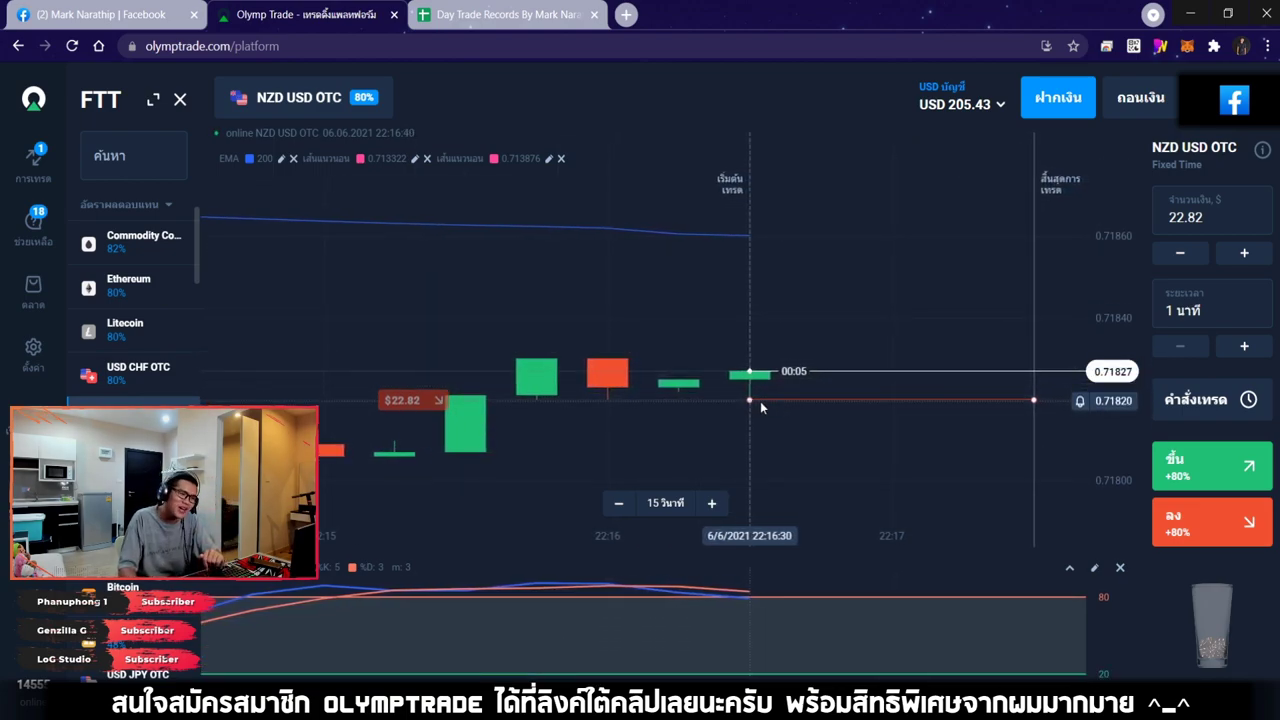
{"action": "scroll", "coordinate": [765, 401], "scroll_direction": "down", "scroll_amount": 3}
{"action": "scroll", "coordinate": [766, 406], "scroll_direction": "down", "scroll_amount": 5}
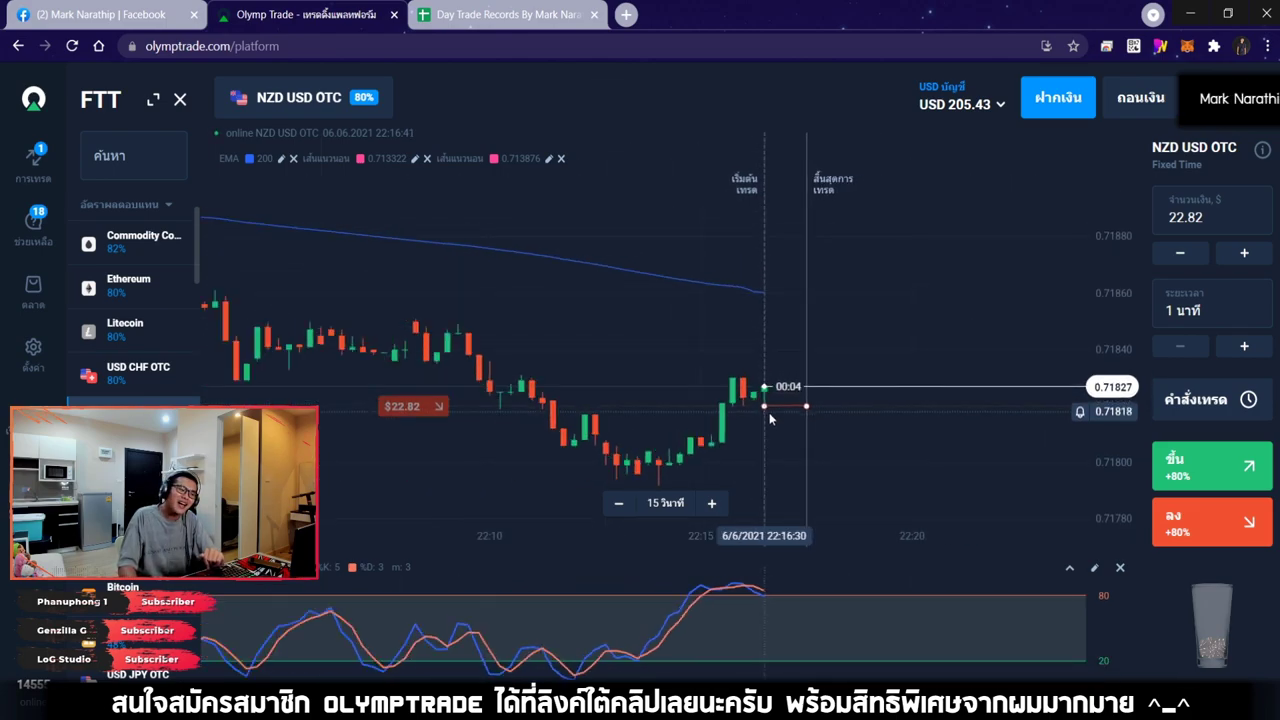
{"action": "scroll", "coordinate": [822, 360], "scroll_direction": "down", "scroll_amount": 3}
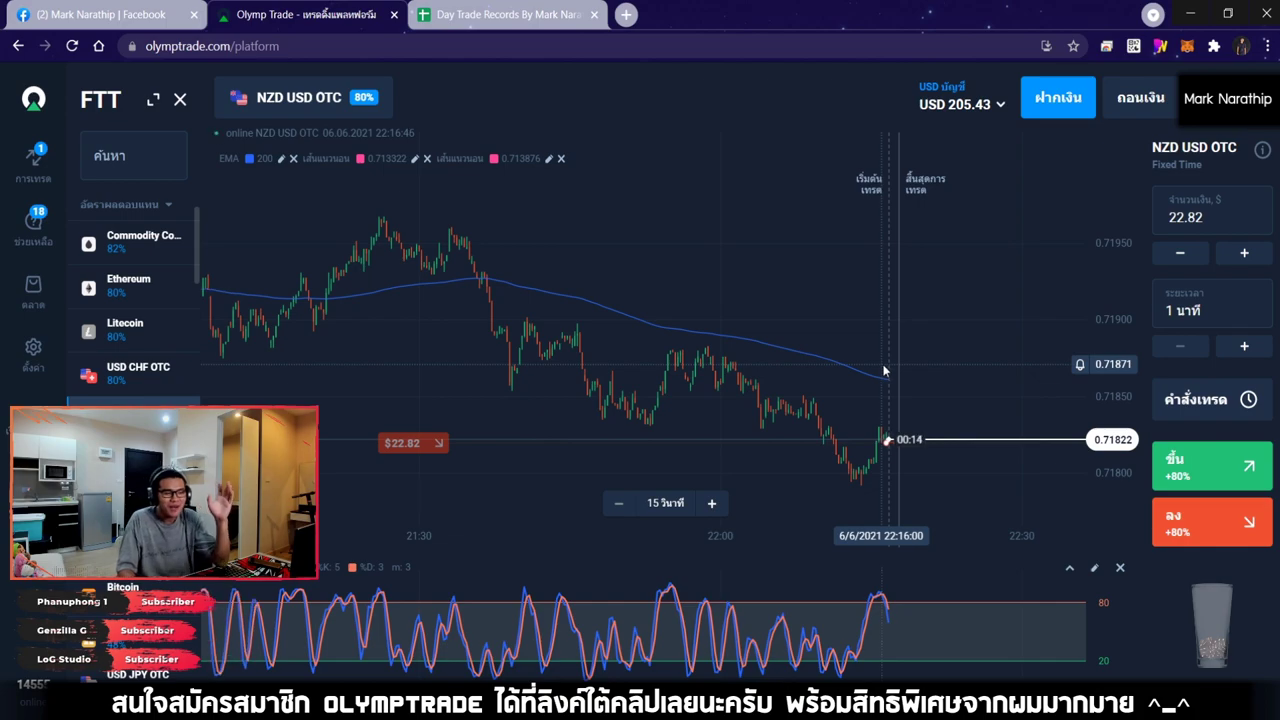
{"action": "left_click_drag", "start_coordinate": [883, 371], "coordinate": [925, 356]}
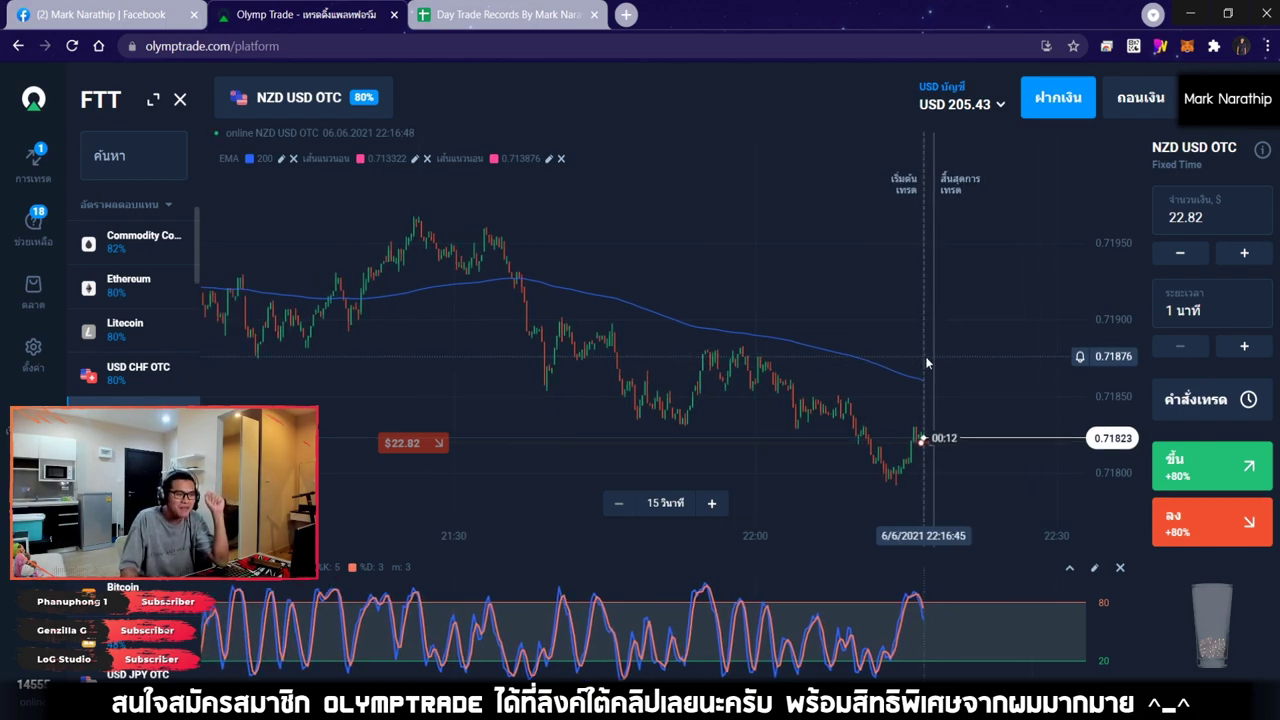
{"action": "scroll", "coordinate": [929, 377], "scroll_direction": "left", "scroll_amount": 5}
{"action": "scroll", "coordinate": [839, 327], "scroll_direction": "left", "scroll_amount": 5}
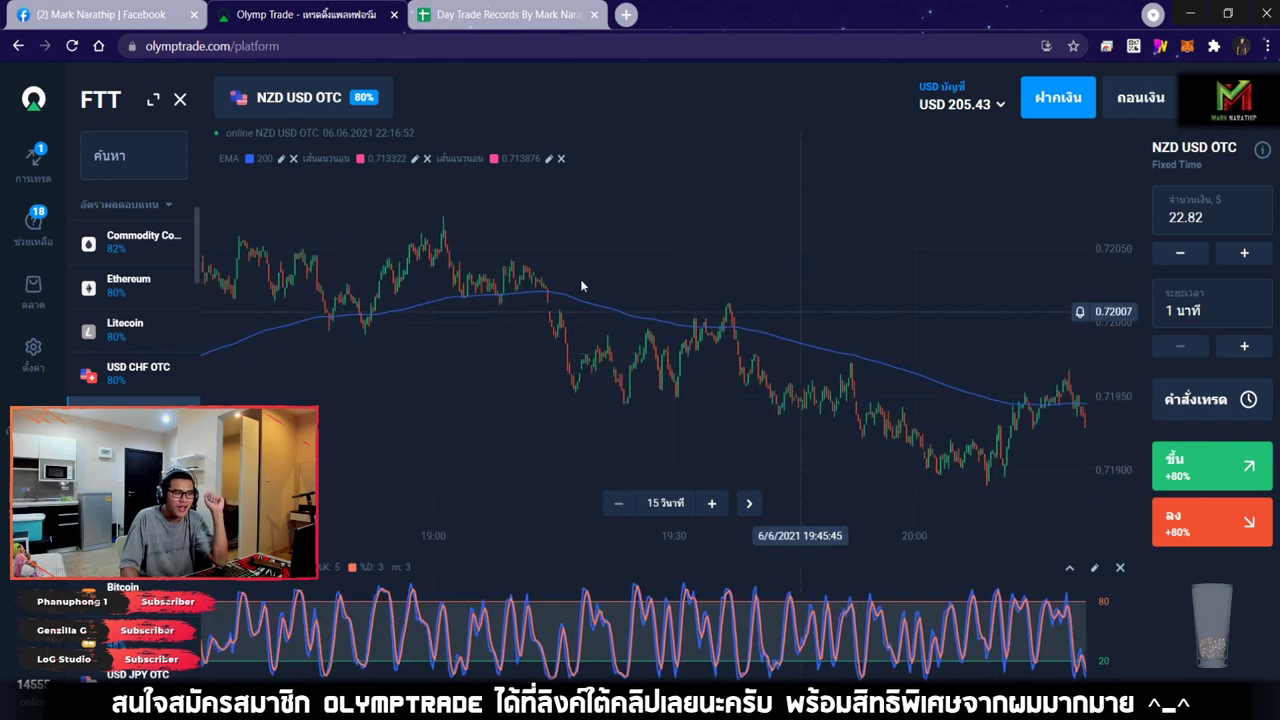
{"action": "left_click_drag", "start_coordinate": [777, 337], "coordinate": [260, 258]}
{"action": "left_click", "coordinate": [748, 503]}
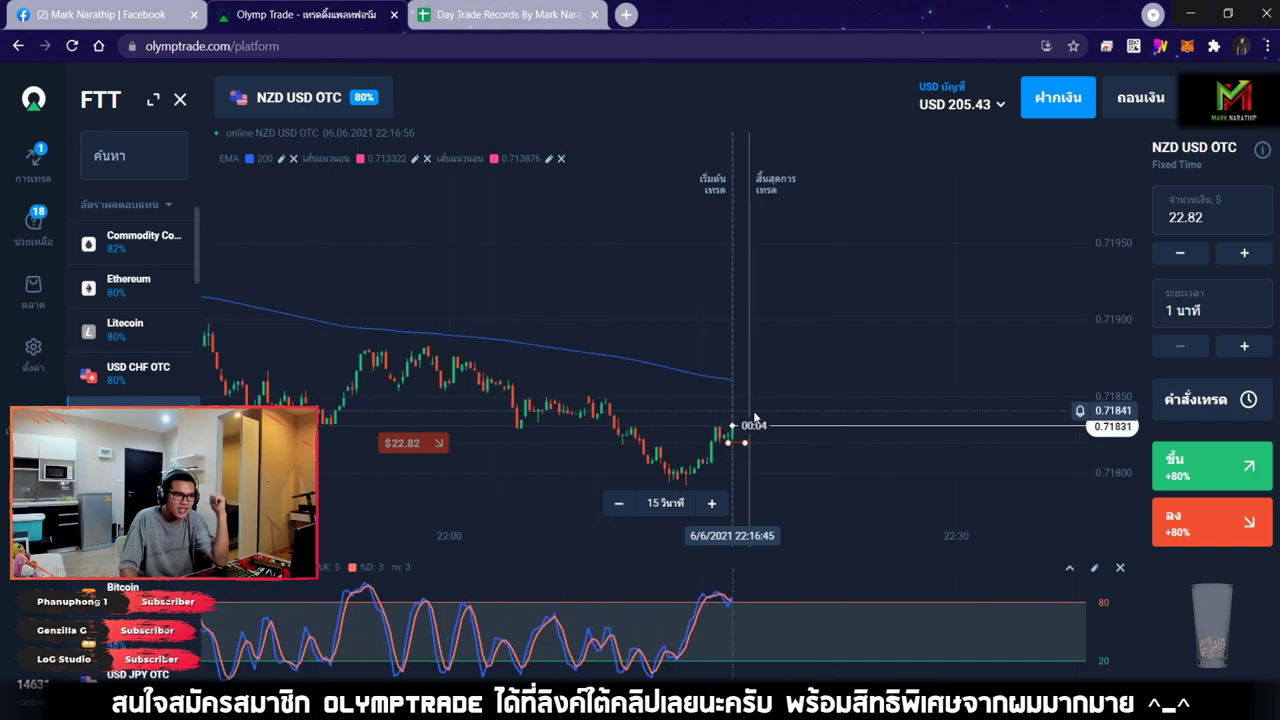
{"action": "scroll", "coordinate": [751, 411], "scroll_direction": "up", "scroll_amount": 3}
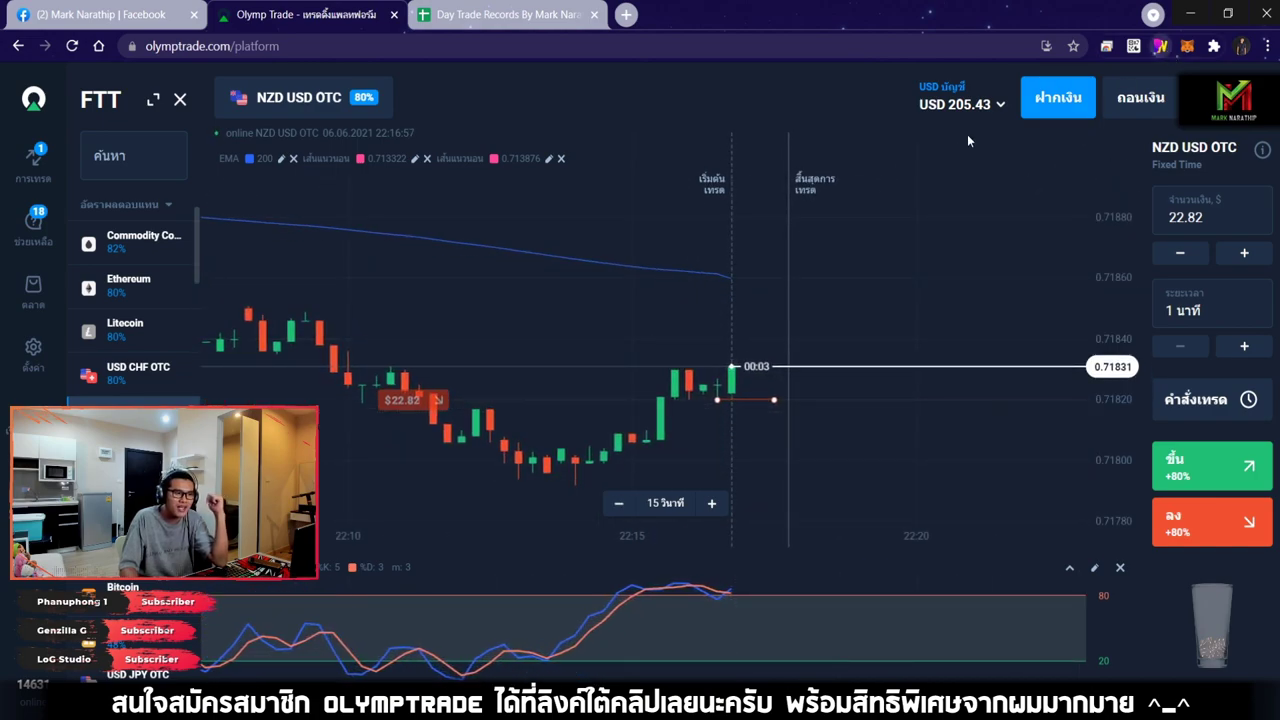
Annotate the chart with freehand up and down arrows, circle the stochastic crossover and the latest candles, and clear the drawings
{"action": "mouse_move", "coordinate": [828, 316]}
{"action": "left_mouse_down"}
{"action": "mouse_move", "coordinate": [1008, 523]}
{"action": "mouse_move", "coordinate": [1002, 400]}
{"action": "left_mouse_up"}
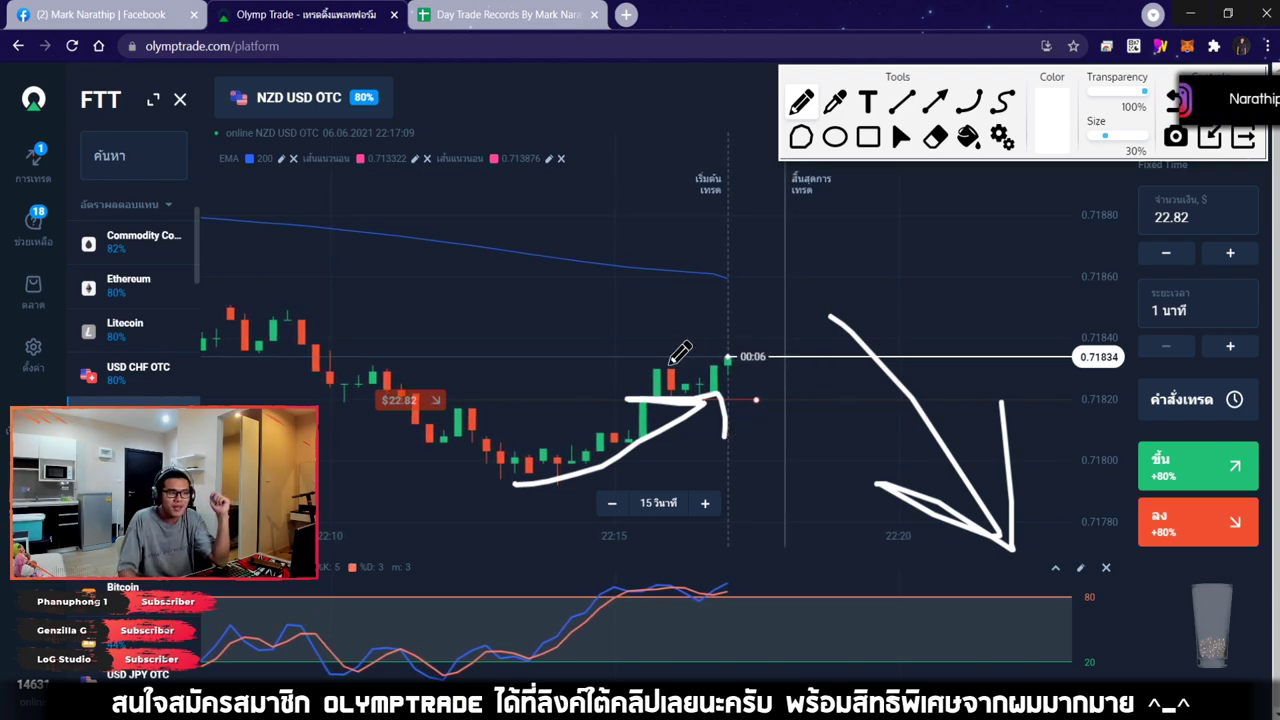
{"action": "left_click_drag", "start_coordinate": [742, 370], "coordinate": [856, 566]}
{"action": "mouse_move", "coordinate": [770, 525]}
{"action": "left_mouse_down"}
{"action": "mouse_move", "coordinate": [840, 562]}
{"action": "mouse_move", "coordinate": [879, 480]}
{"action": "left_mouse_up"}
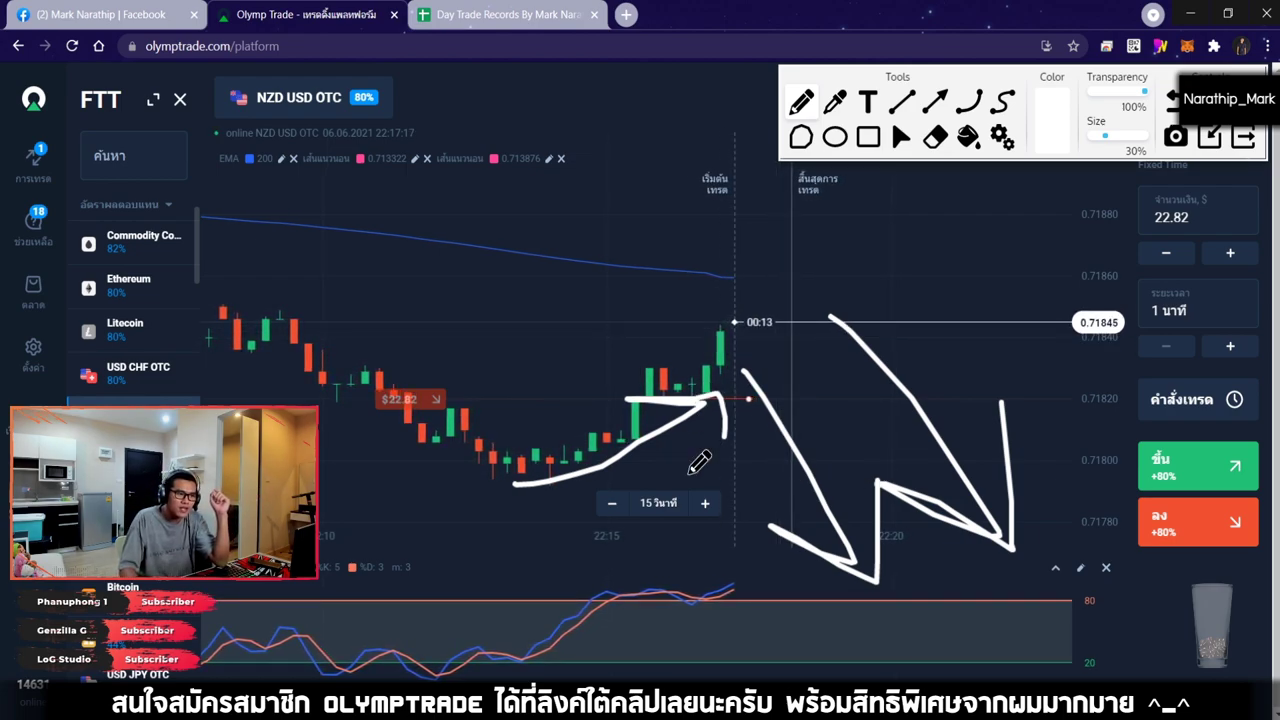
{"action": "mouse_move", "coordinate": [638, 572]}
{"action": "left_mouse_down"}
{"action": "mouse_move", "coordinate": [700, 590]}
{"action": "mouse_move", "coordinate": [626, 551]}
{"action": "left_mouse_up"}
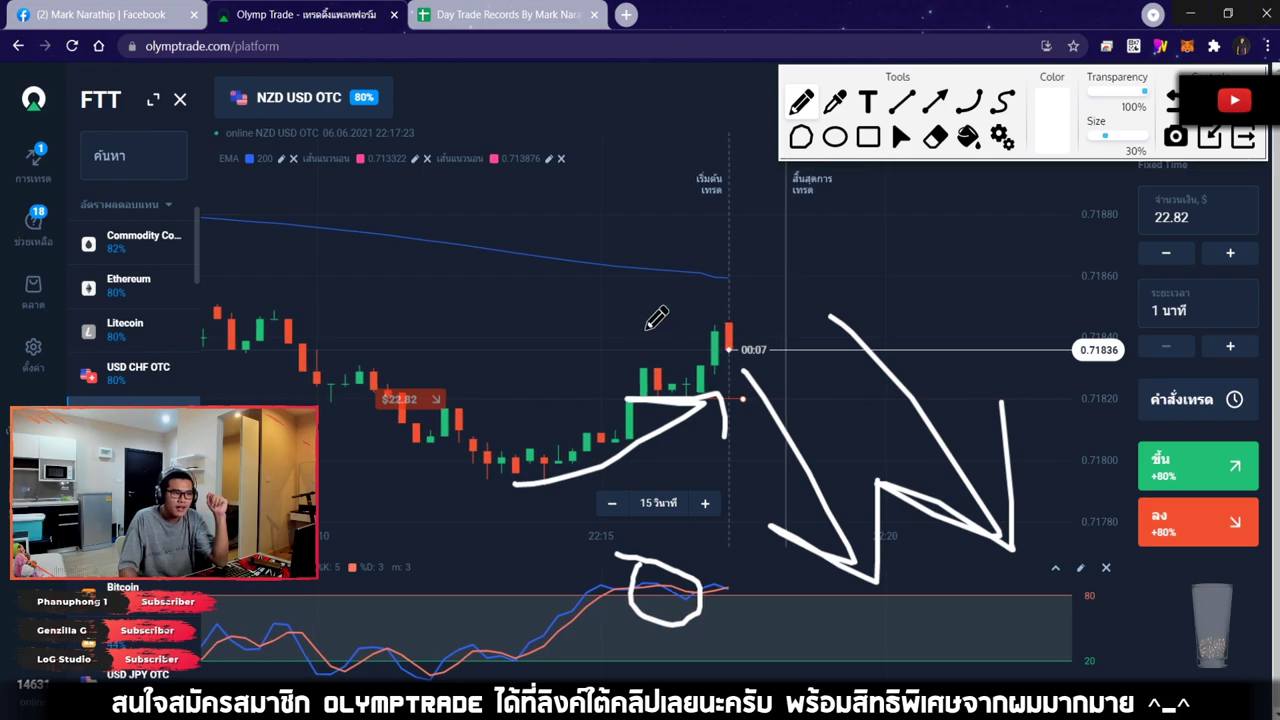
{"action": "mouse_move", "coordinate": [630, 398]}
{"action": "left_mouse_down"}
{"action": "mouse_move", "coordinate": [800, 257]}
{"action": "mouse_move", "coordinate": [752, 432]}
{"action": "left_mouse_up"}
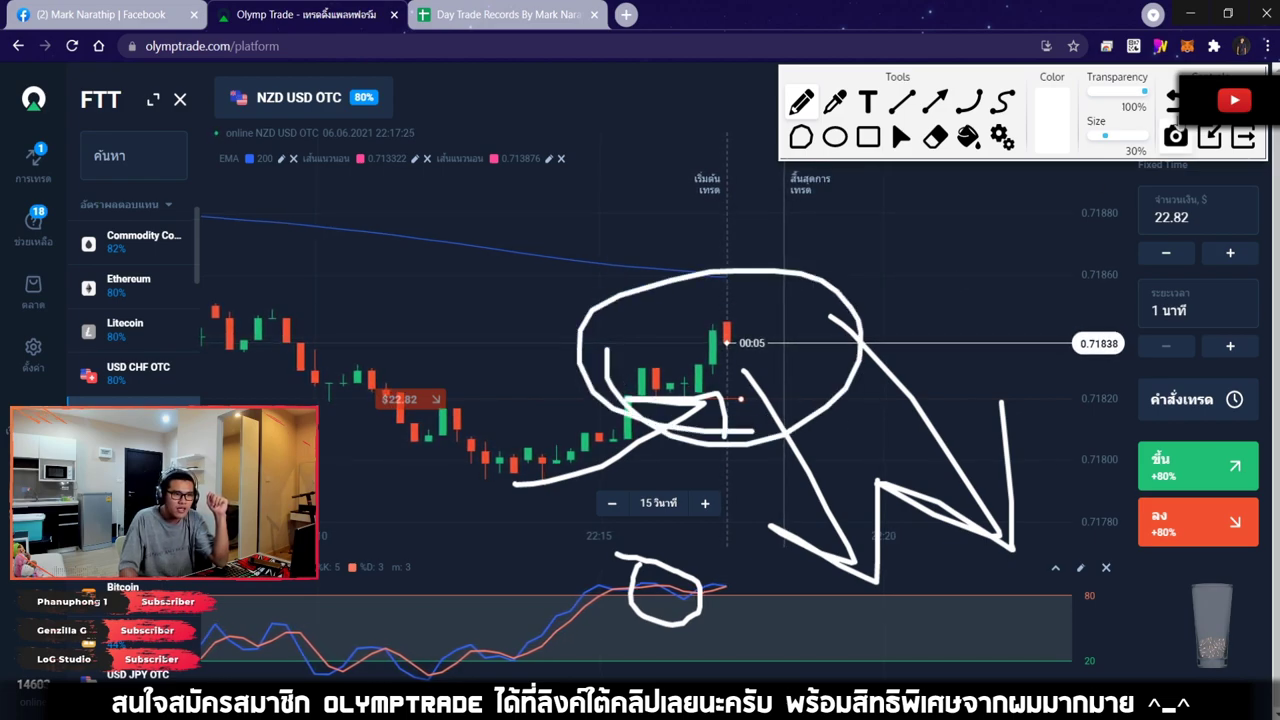
{"action": "key", "text": "Delete"}
{"action": "scroll", "coordinate": [886, 300], "scroll_direction": "up", "scroll_amount": 3}
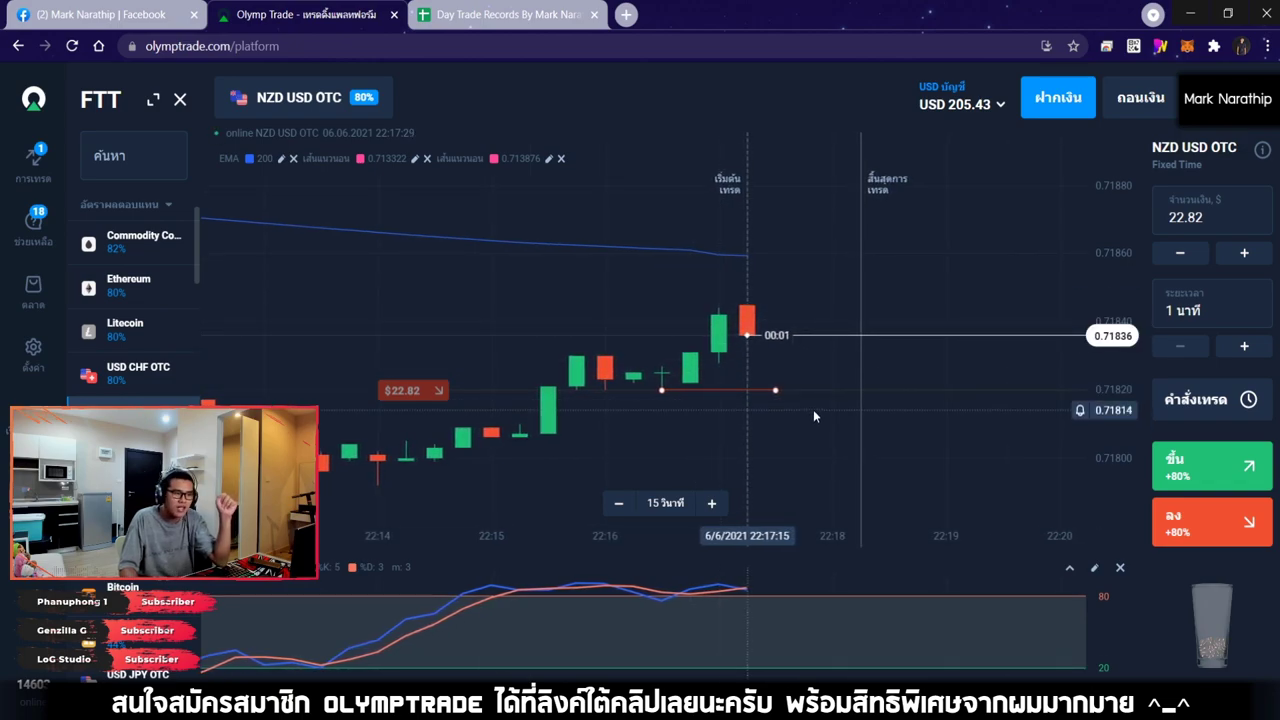
{"action": "scroll", "coordinate": [872, 426], "scroll_direction": "down", "scroll_amount": 4}
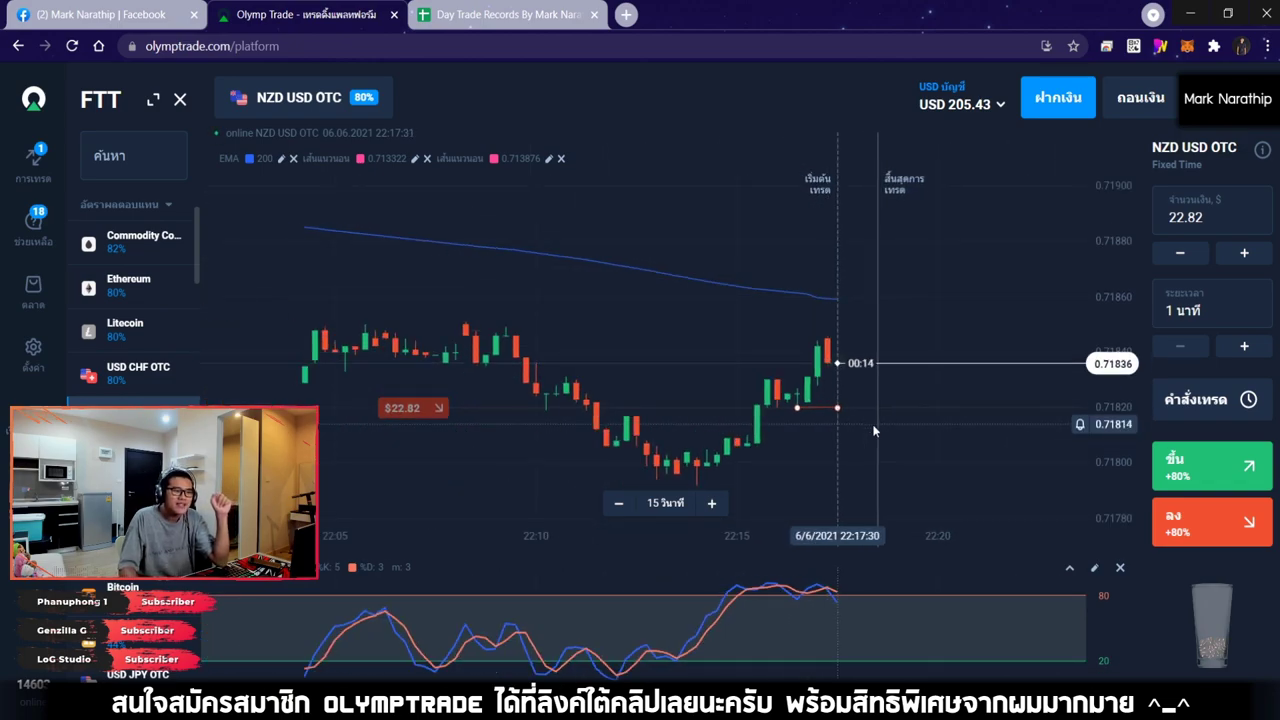
{"action": "scroll", "coordinate": [870, 427], "scroll_direction": "down", "scroll_amount": 3}
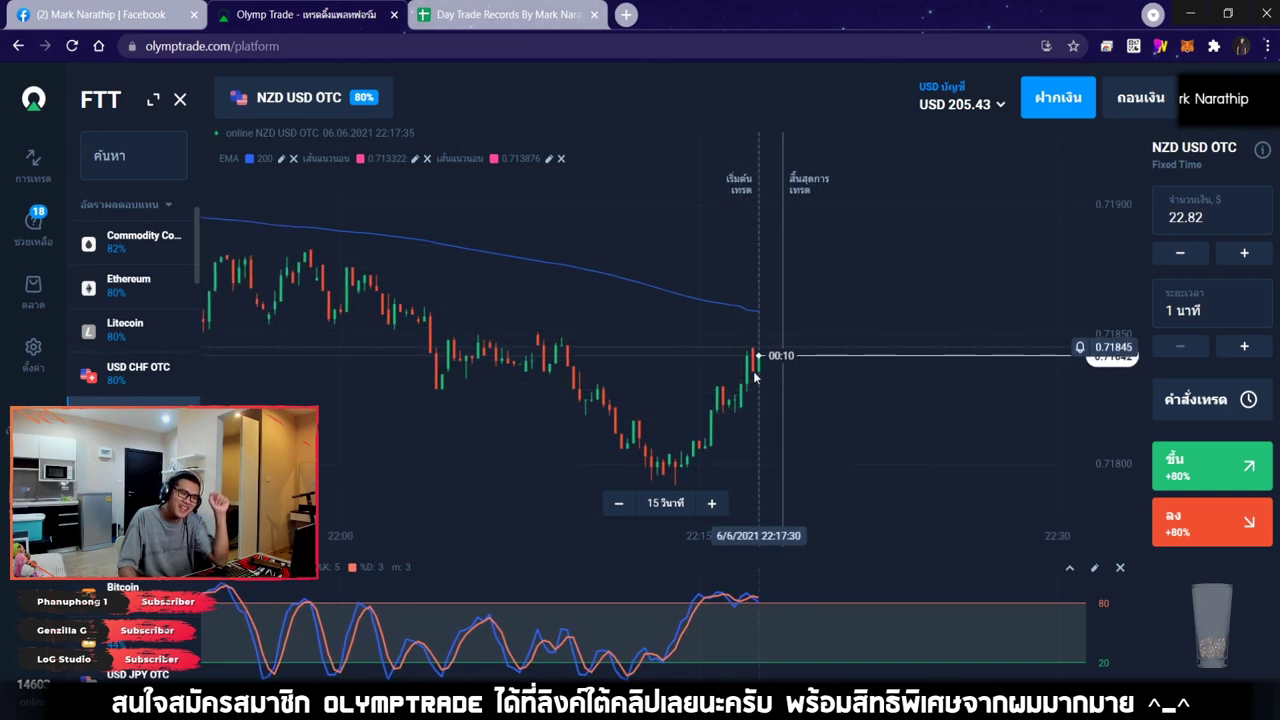
Switch to the Day Trade Records spreadsheet and record trade 1 as แพ้ with a profit rate of 80%
{"action": "left_click", "coordinate": [497, 14]}
{"action": "left_click", "coordinate": [646, 320]}
{"action": "left_click", "coordinate": [646, 320]}
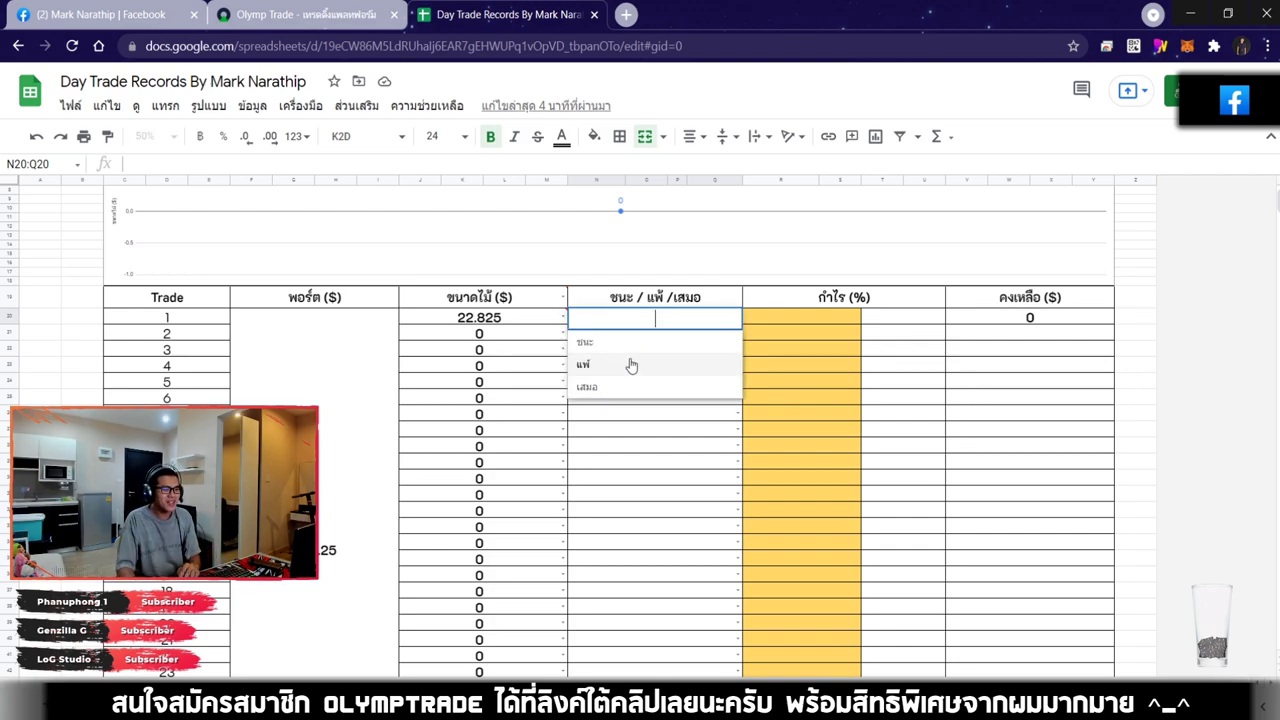
{"action": "left_click", "coordinate": [631, 364]}
{"action": "left_click", "coordinate": [816, 322]}
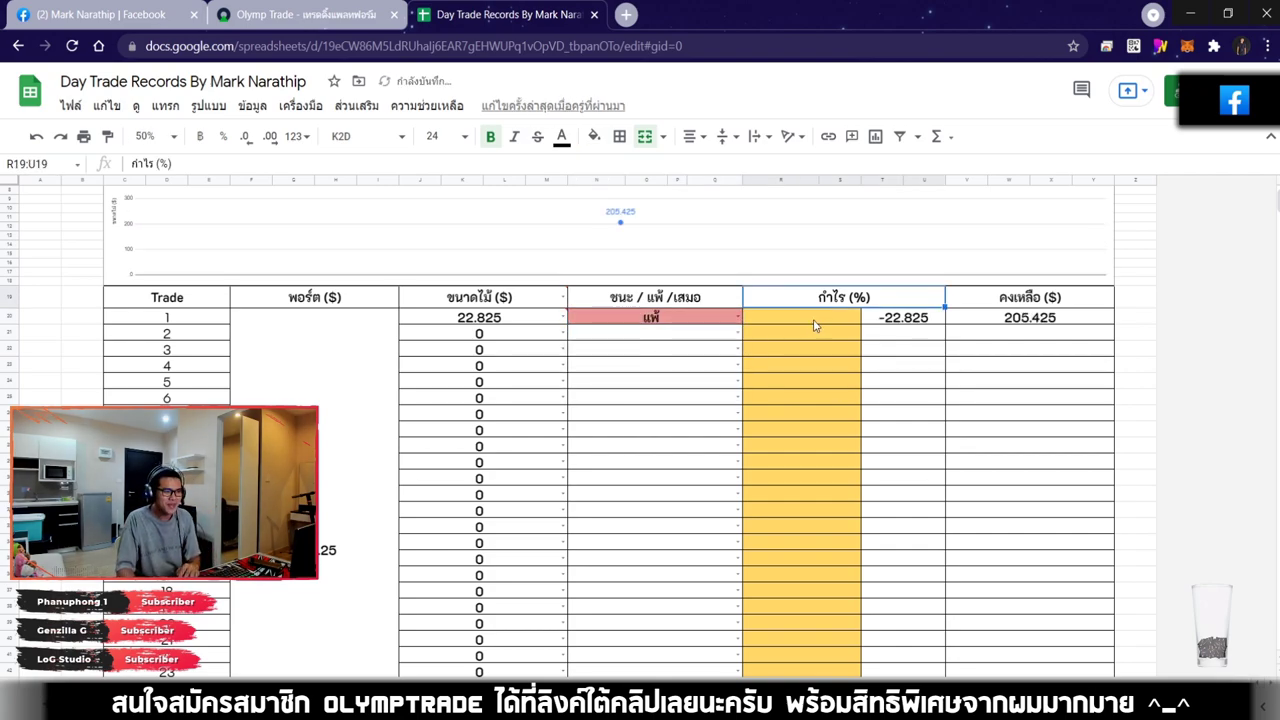
{"action": "type", "text": "80"}
{"action": "key", "text": "Return"}
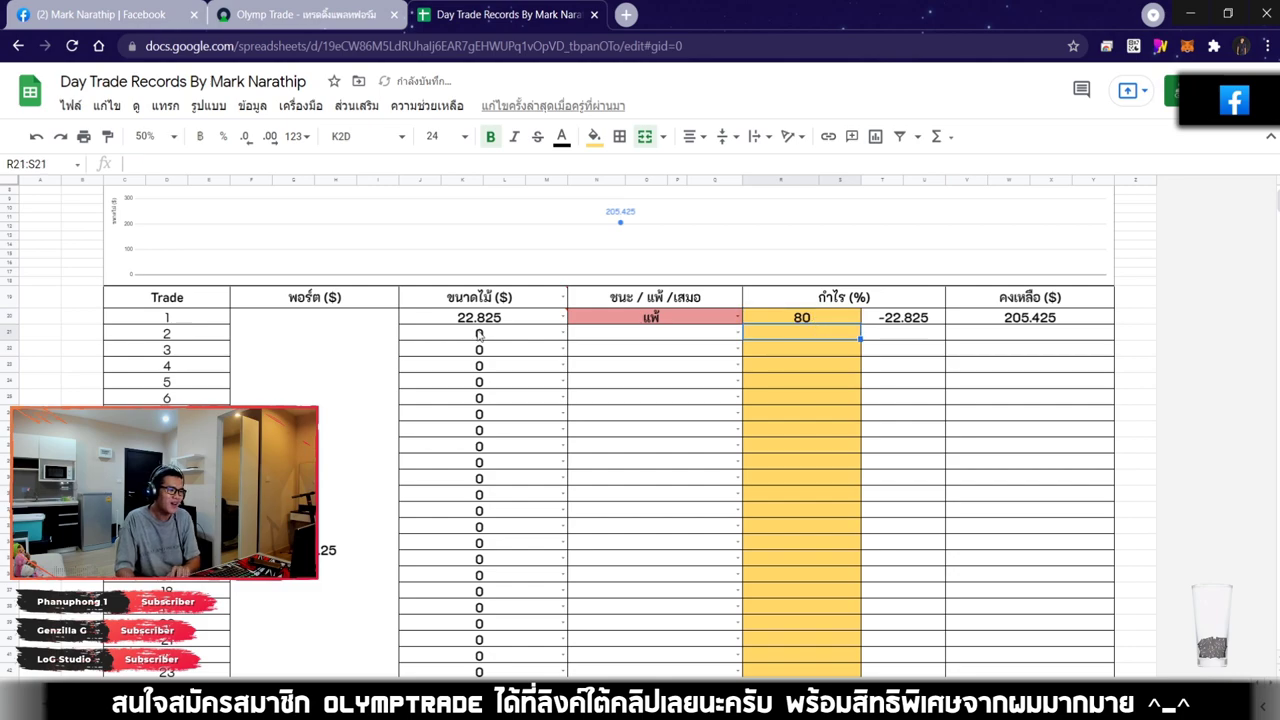
Calculate trade 2's size in the spreadsheet with the formula =205.43*0.15, taking the account balance from the trading platform
{"action": "left_click", "coordinate": [308, 14]}
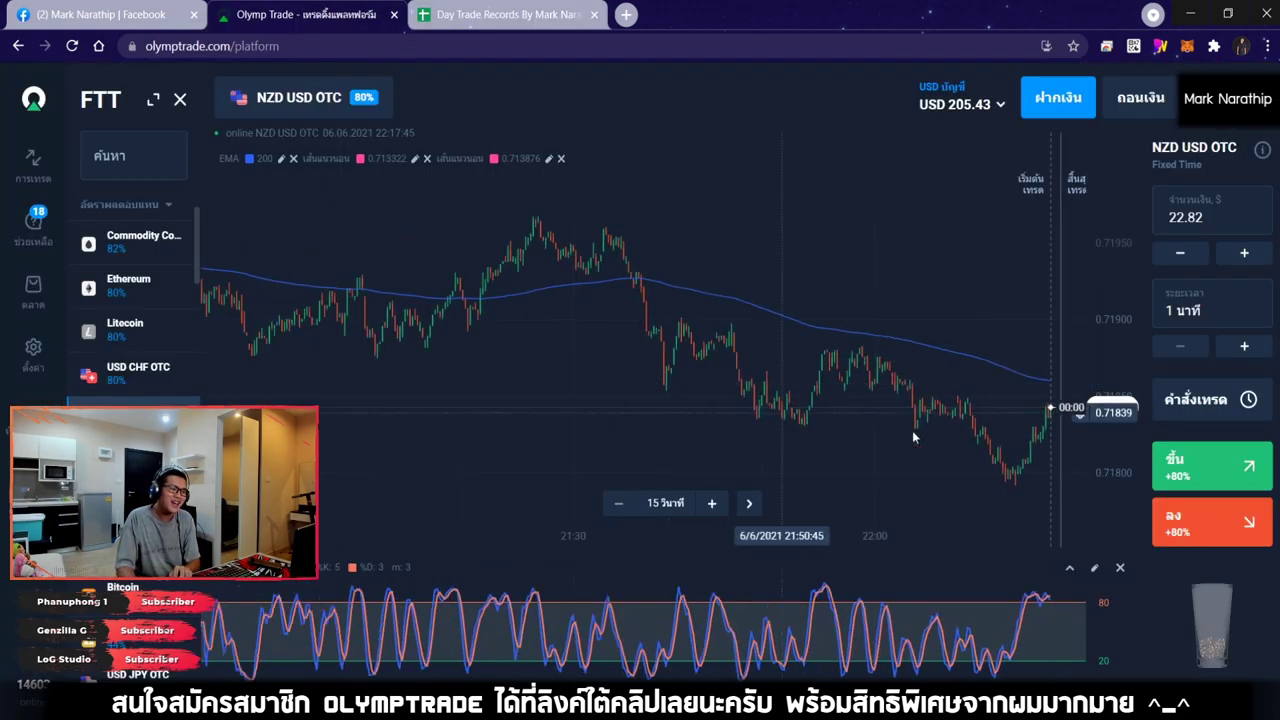
{"action": "left_click", "coordinate": [470, 14]}
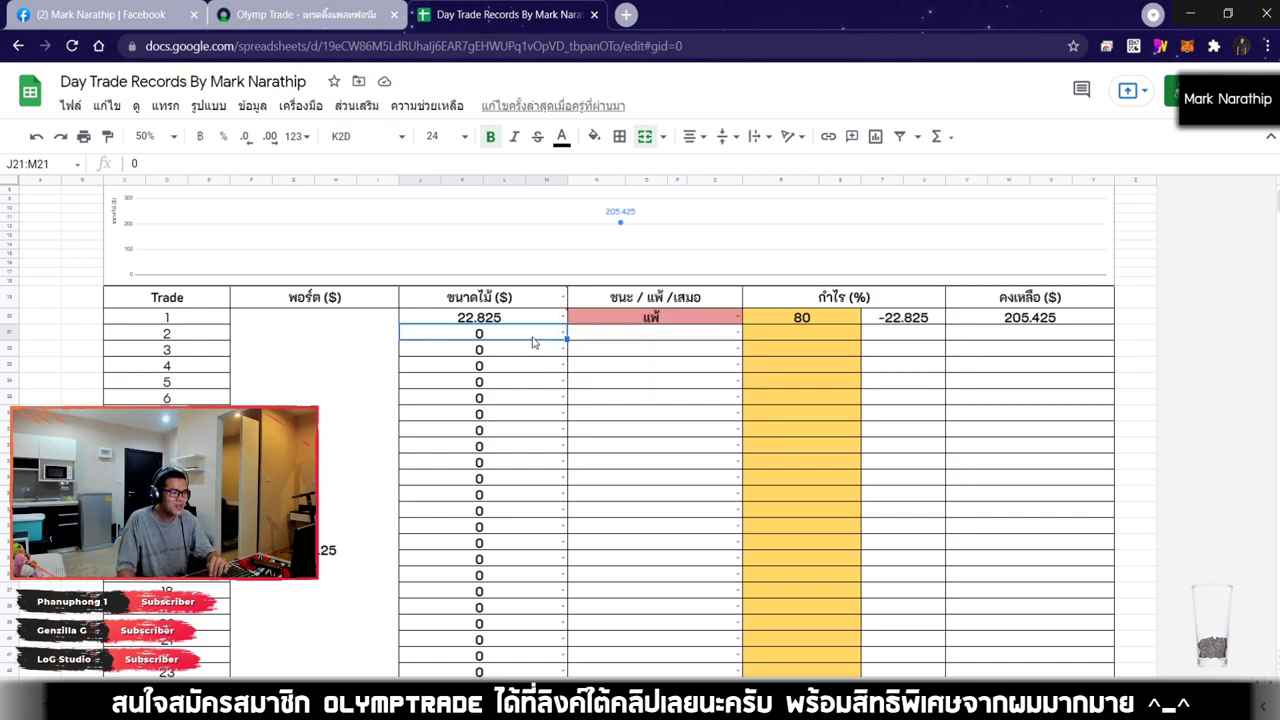
{"action": "type", "text": "="}
{"action": "left_click", "coordinate": [316, 12]}
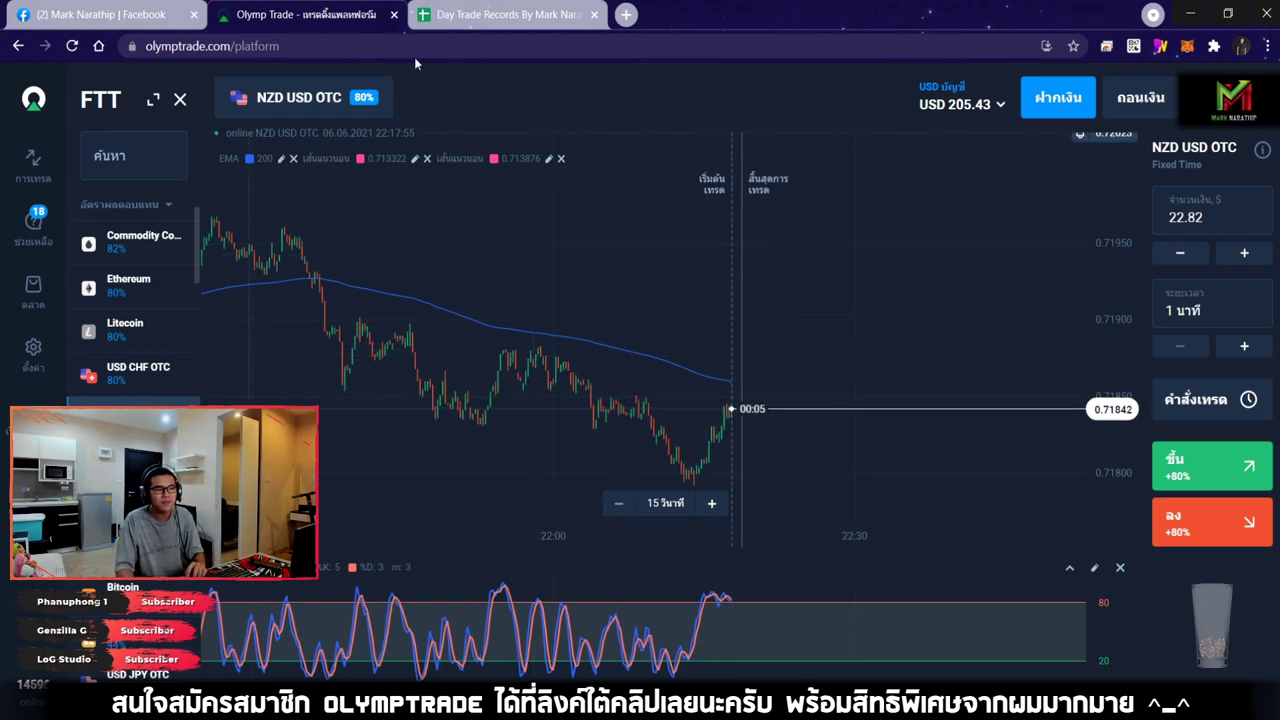
{"action": "left_click", "coordinate": [505, 15]}
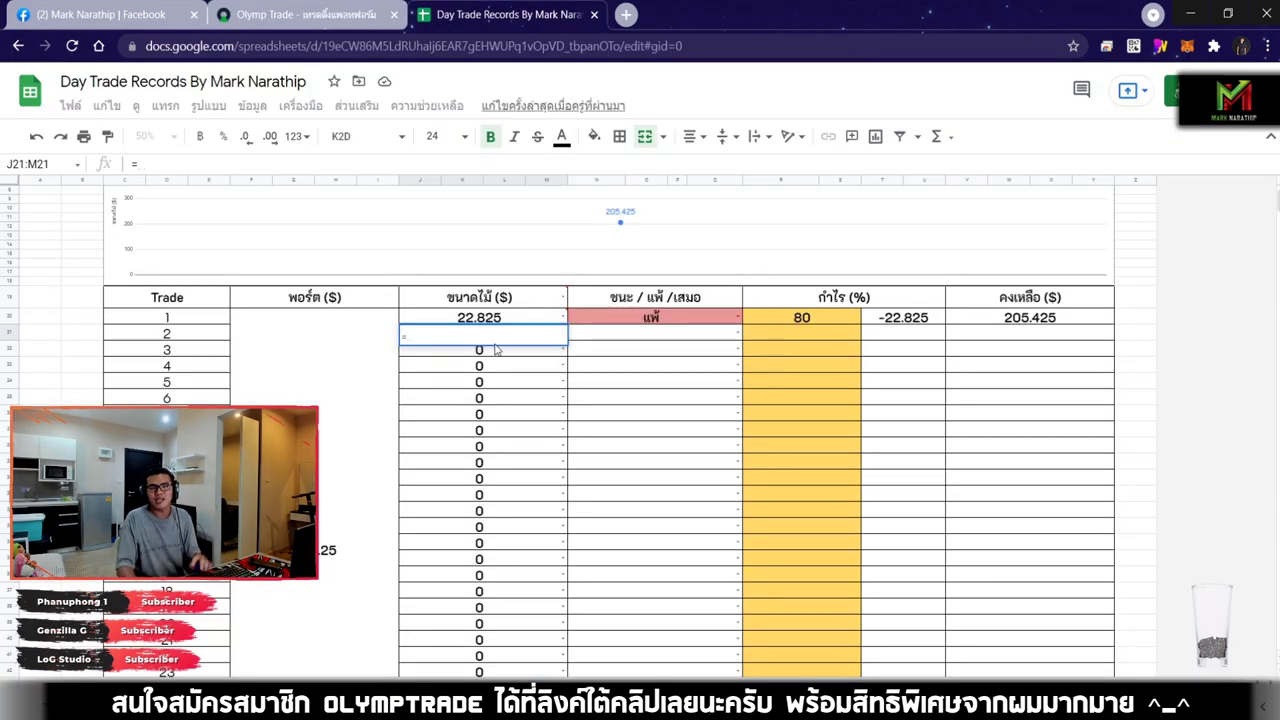
{"action": "left_click", "coordinate": [270, 12]}
{"action": "left_click", "coordinate": [505, 15]}
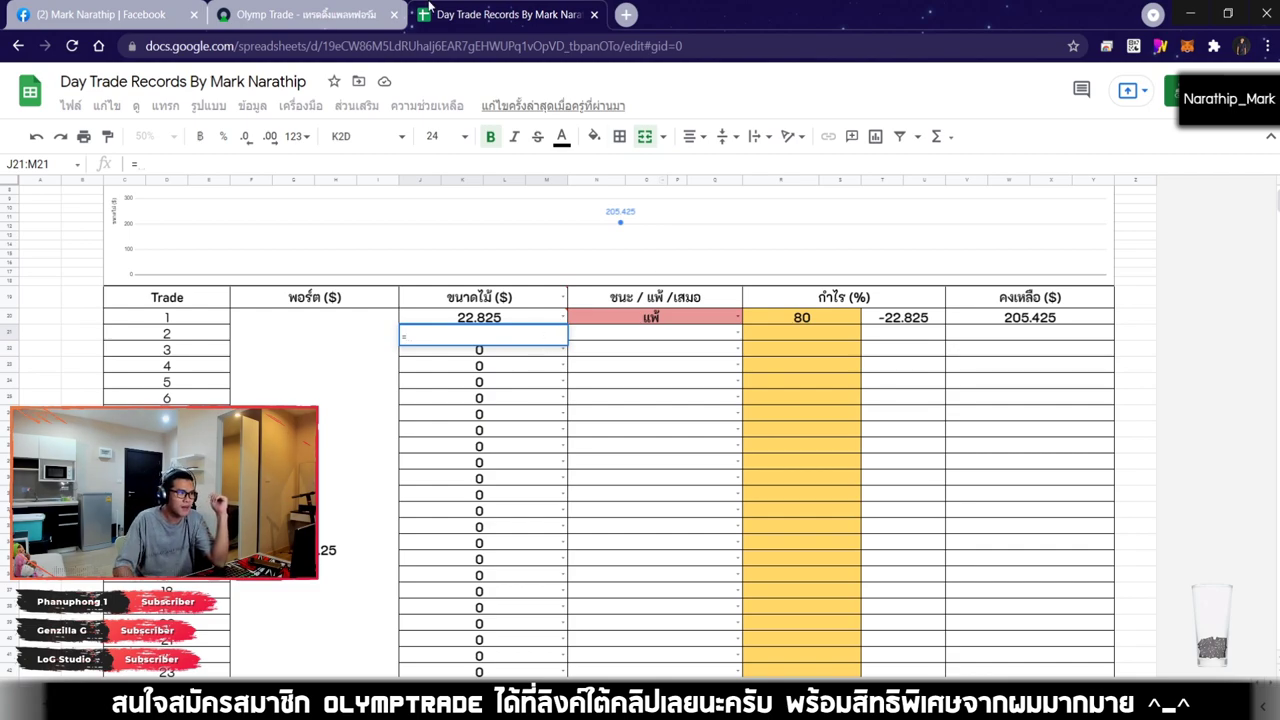
{"action": "left_click", "coordinate": [300, 14]}
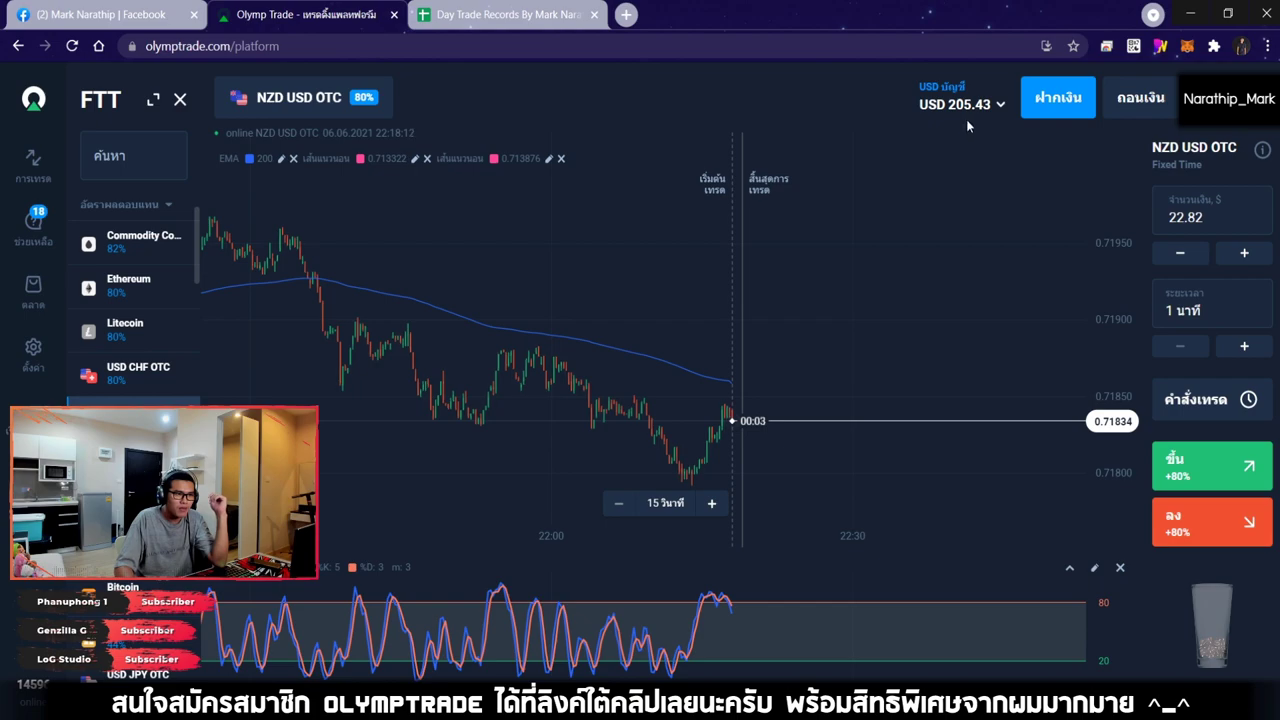
{"action": "left_click", "coordinate": [551, 8]}
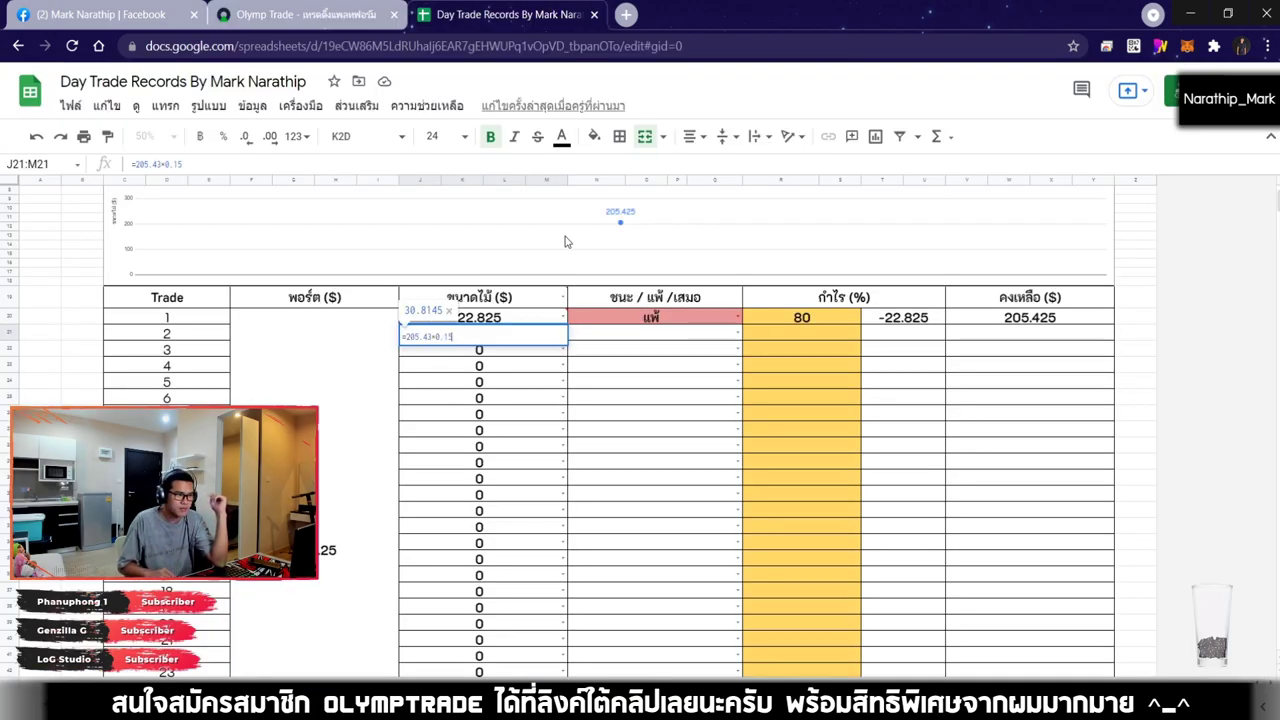
{"action": "key", "text": "Return"}
Switch to Olymp Trade and set the NZD USD OTC trade amount to 30.81, matching trade 2's size in the spreadsheet
{"action": "left_click", "coordinate": [505, 338]}
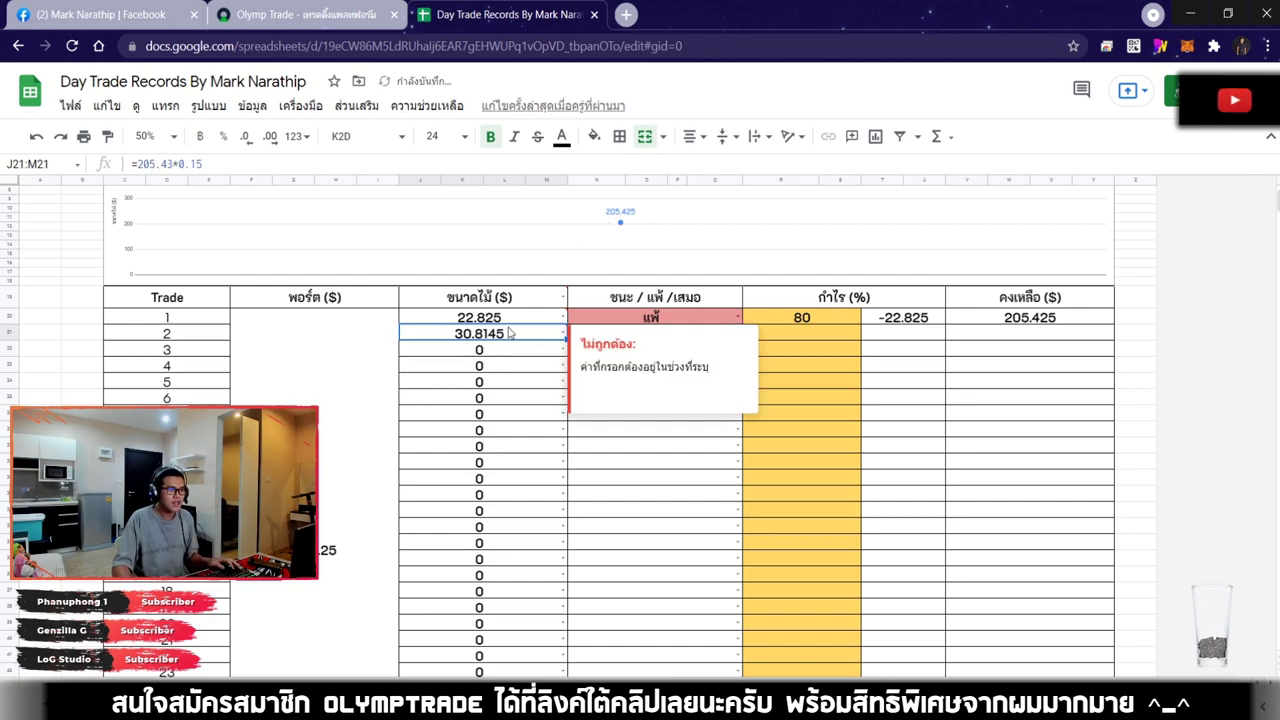
{"action": "left_click", "coordinate": [305, 14]}
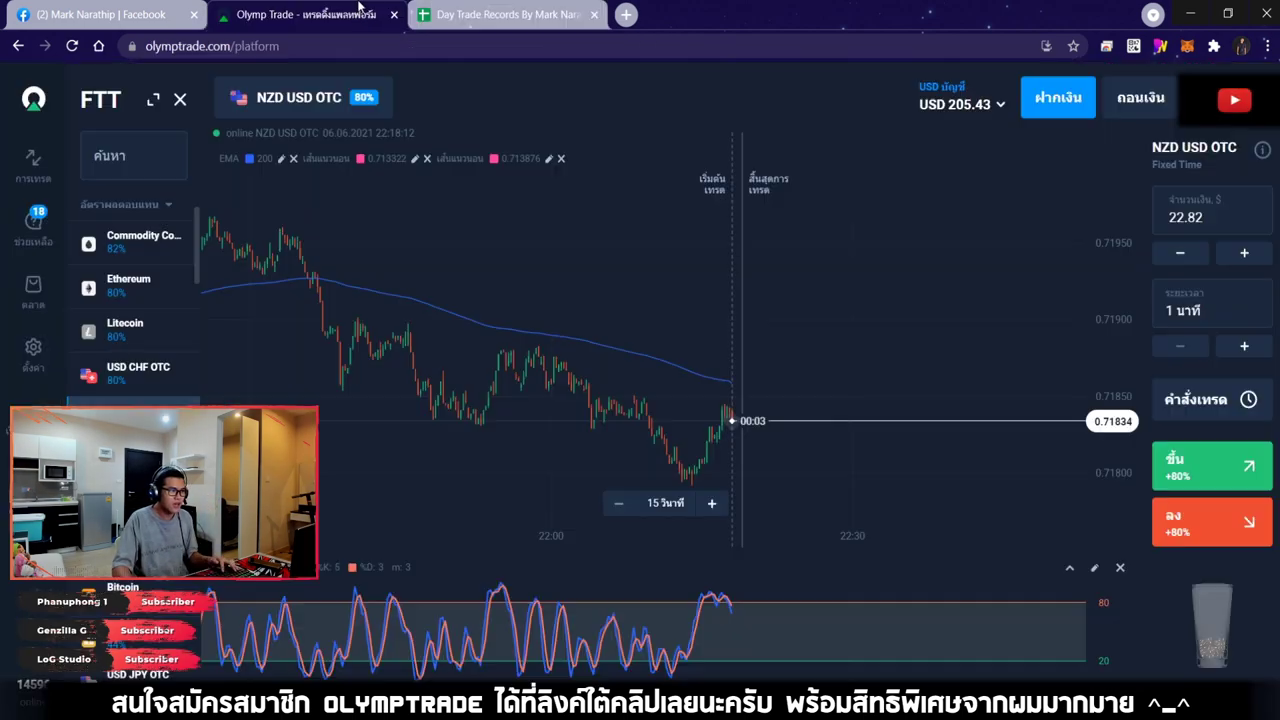
{"action": "type", "text": "30.81"}
{"action": "key", "text": "ctrl+Tab"}
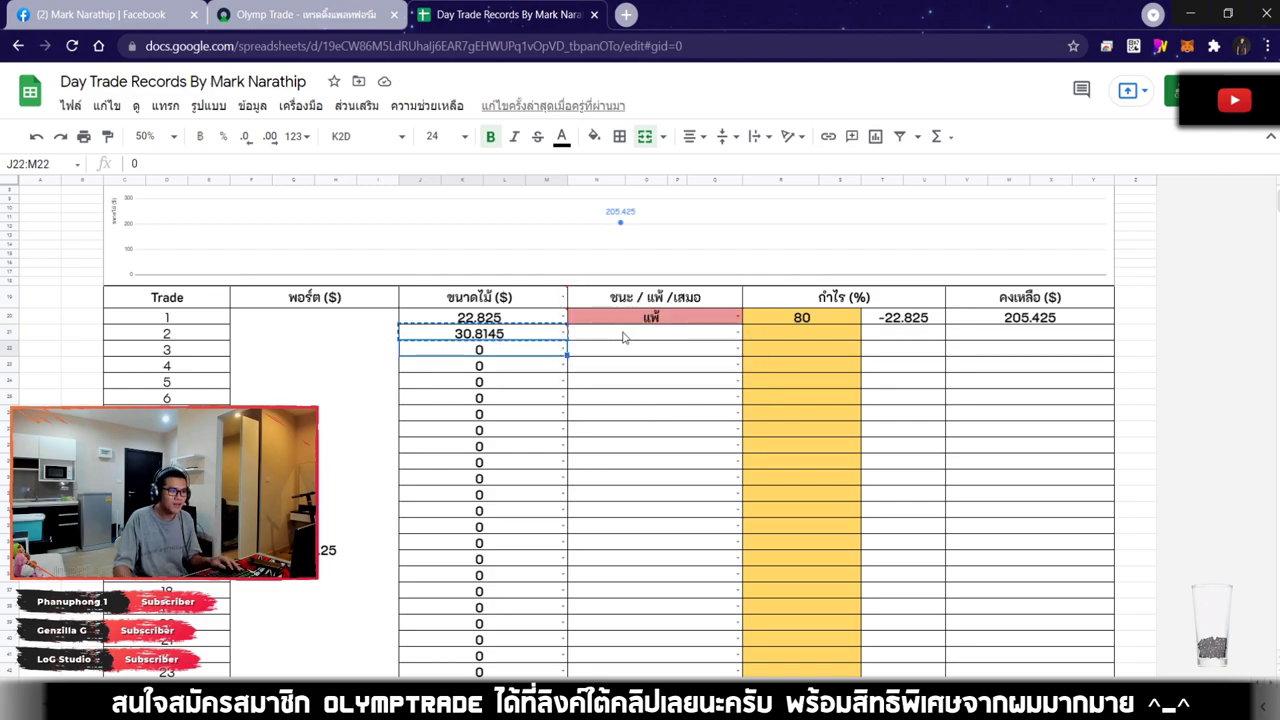
{"action": "key", "text": "ctrl+shift+Tab"}
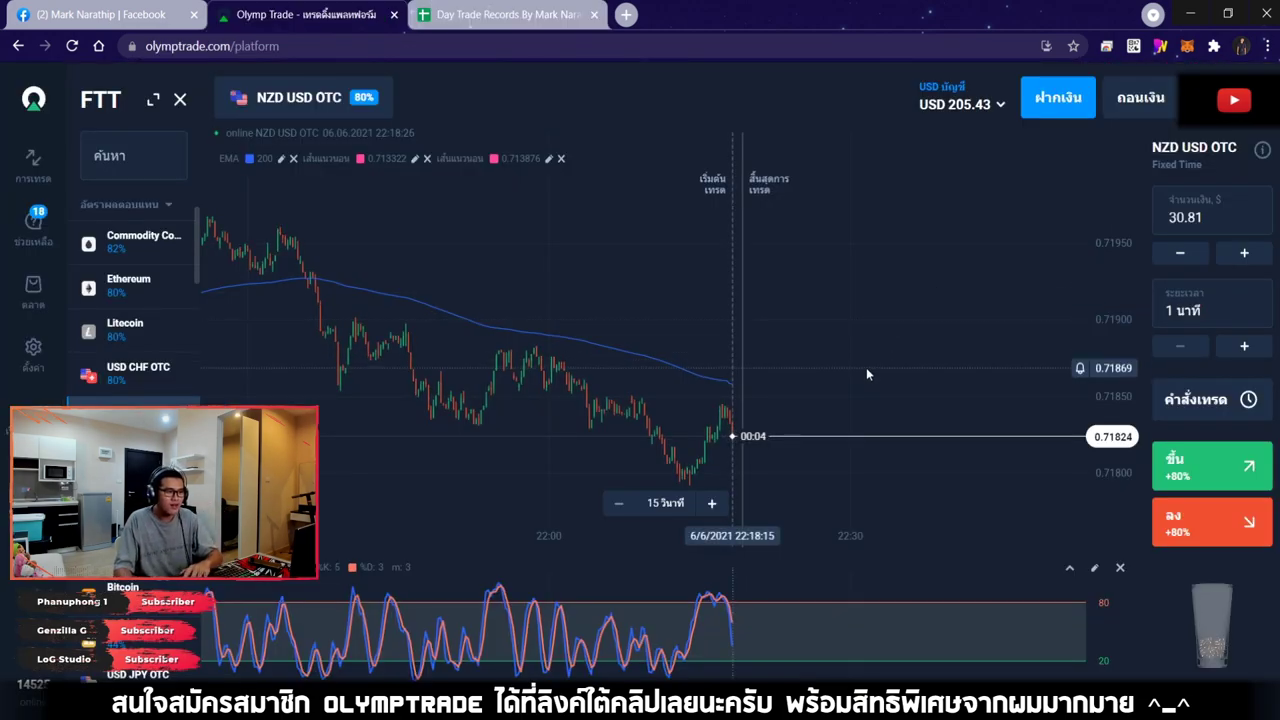
Examine the NZD USD OTC chart and compare the other listed assets' charts, including Europe Composite Index, GBP USD OTC and EUR USD OTC
{"action": "scroll", "coordinate": [870, 370], "scroll_direction": "up", "scroll_amount": 5}
{"action": "scroll", "coordinate": [877, 375], "scroll_direction": "up", "scroll_amount": 2}
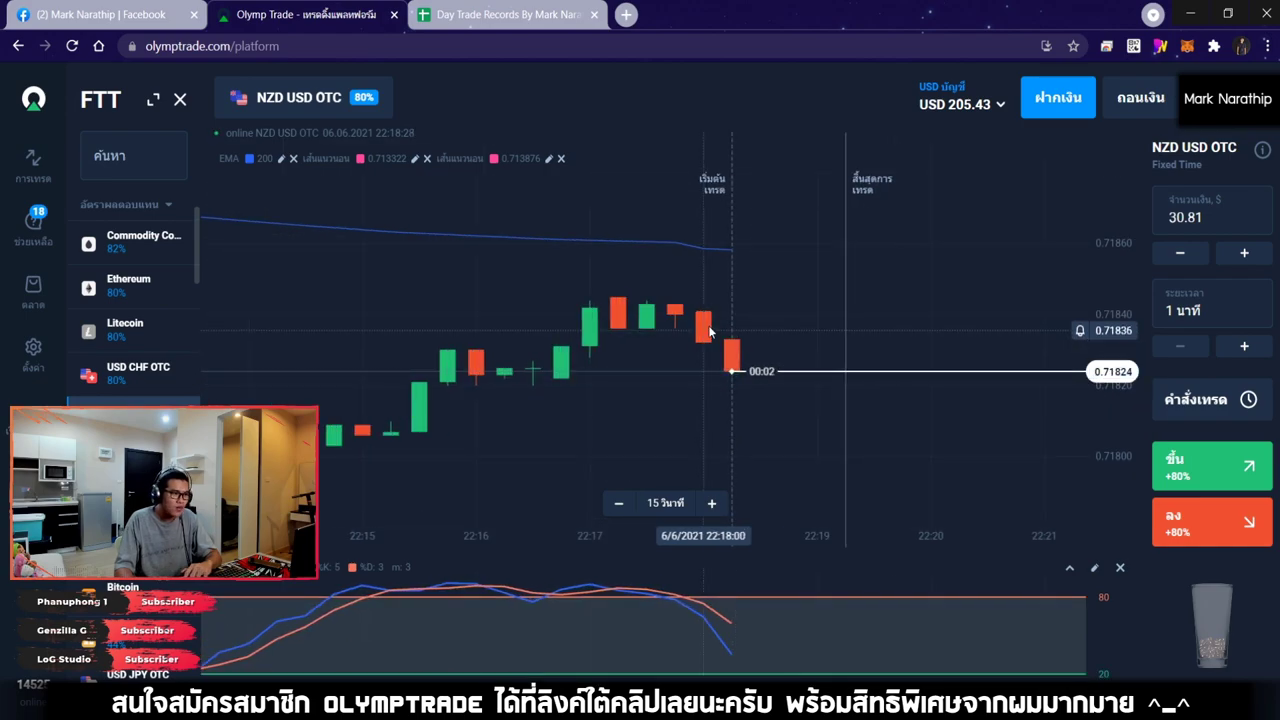
{"action": "scroll", "coordinate": [733, 320], "scroll_direction": "down", "scroll_amount": 6}
{"action": "scroll", "coordinate": [732, 320], "scroll_direction": "down", "scroll_amount": 3}
{"action": "scroll", "coordinate": [94, 271], "scroll_direction": "up", "scroll_amount": 3}
{"action": "left_click", "coordinate": [140, 240]}
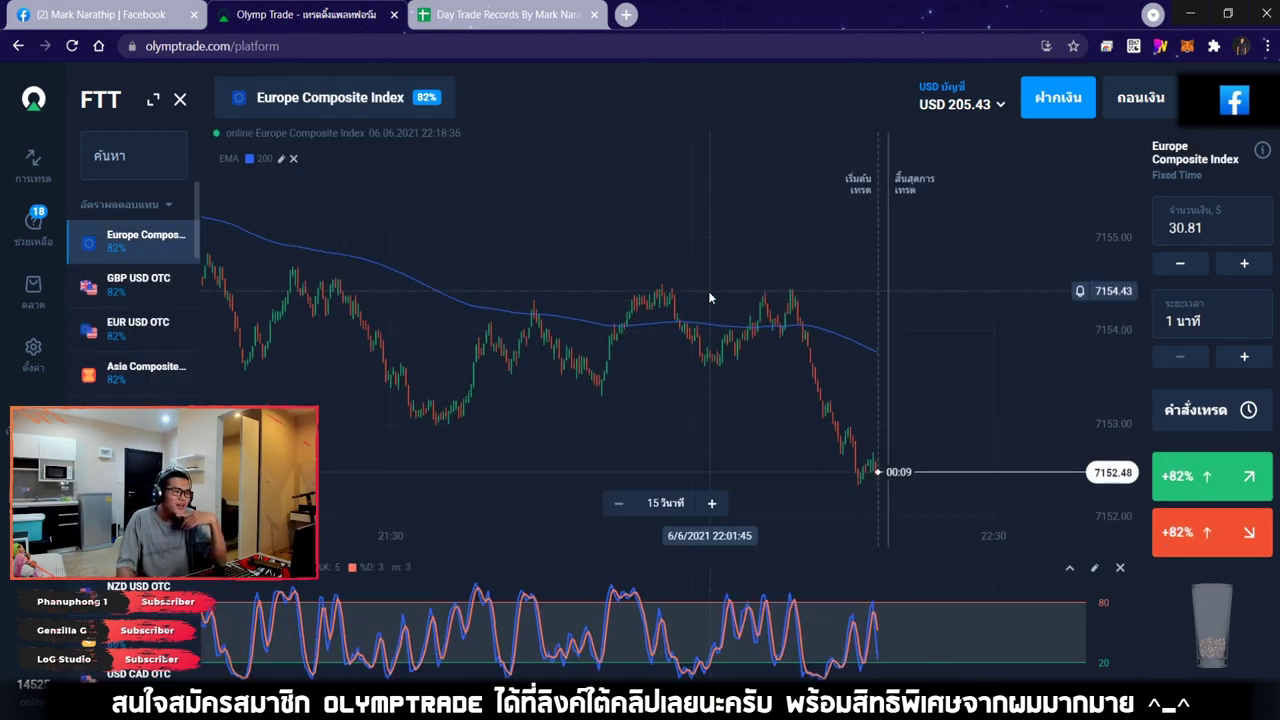
{"action": "left_click", "coordinate": [138, 284]}
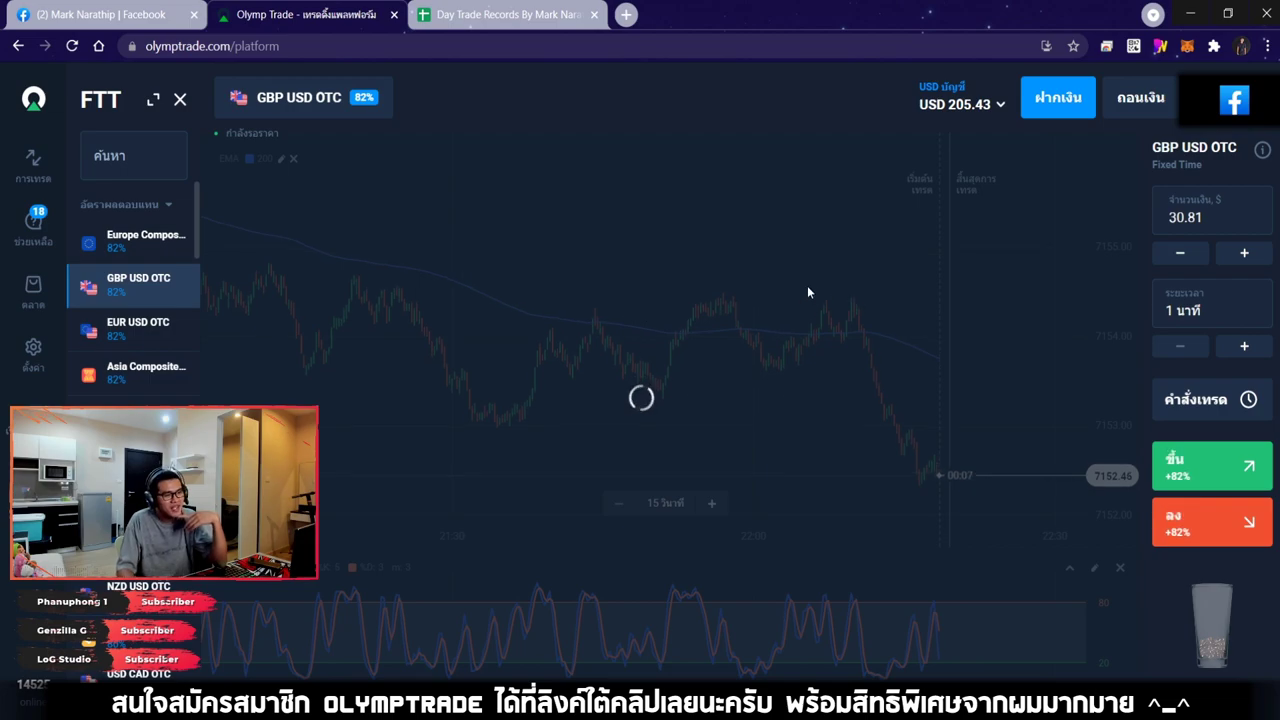
{"action": "left_click", "coordinate": [138, 328]}
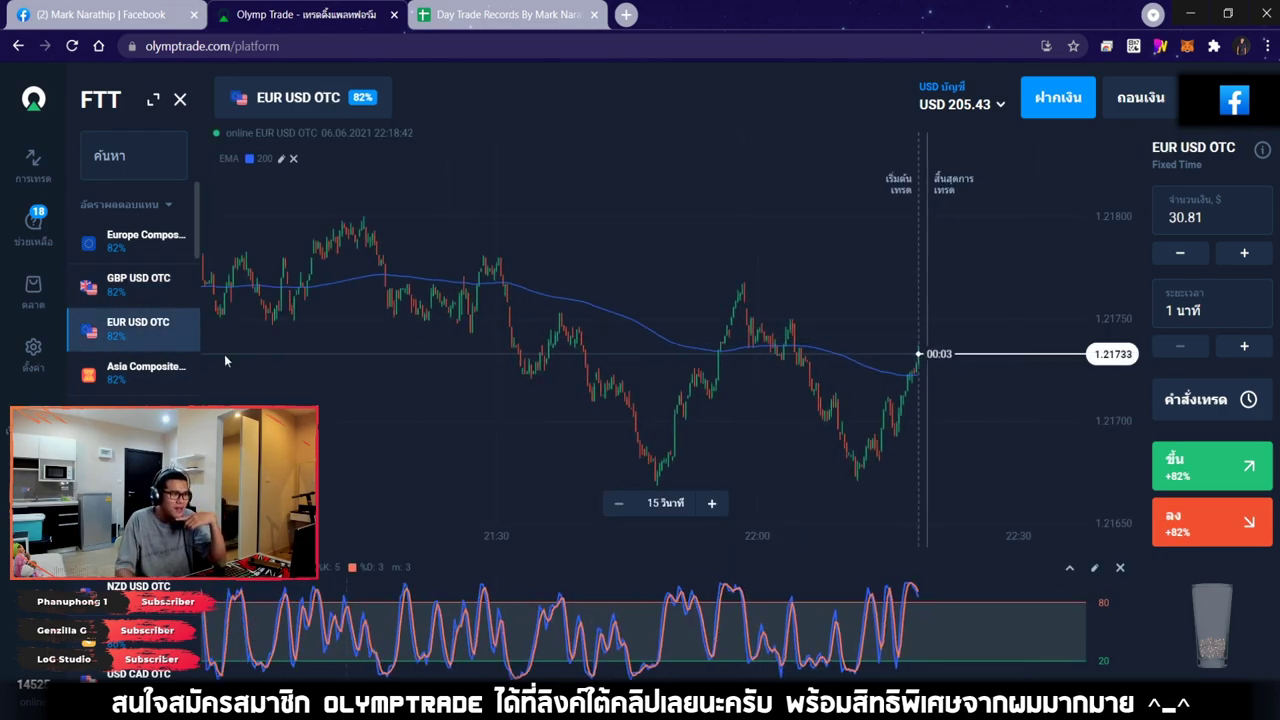
{"action": "left_click", "coordinate": [140, 370]}
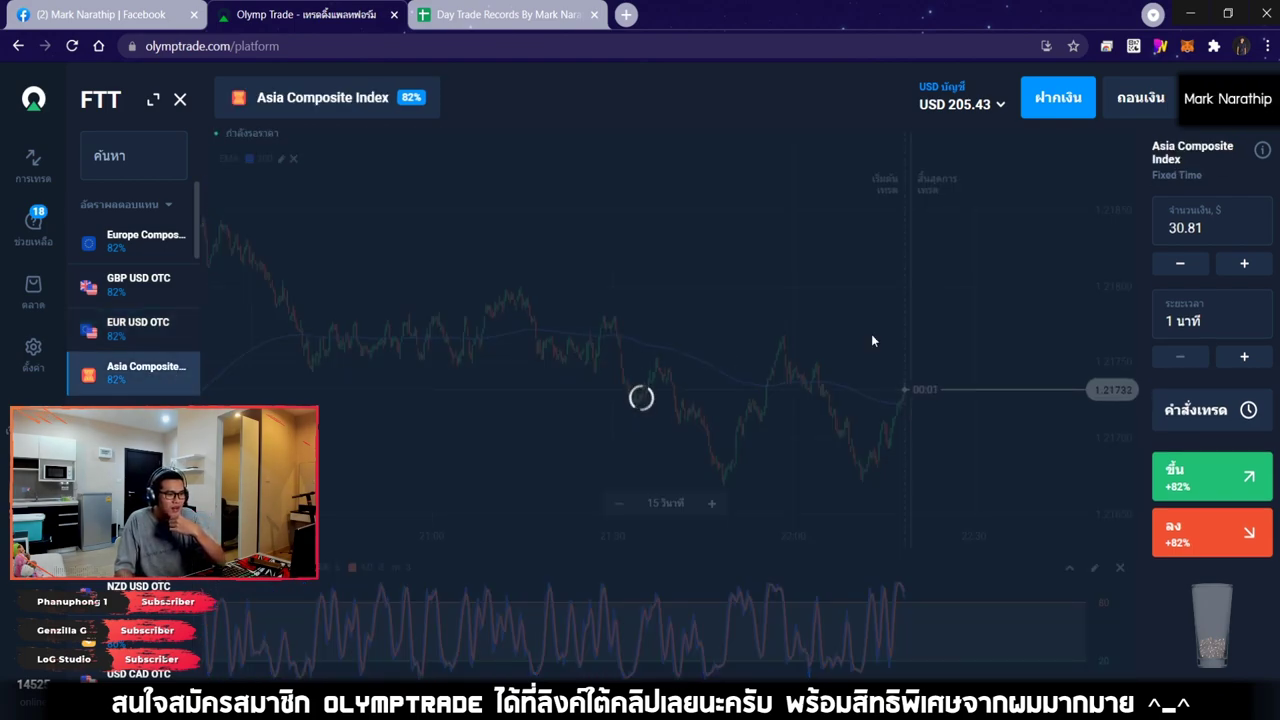
{"action": "left_click", "coordinate": [140, 412]}
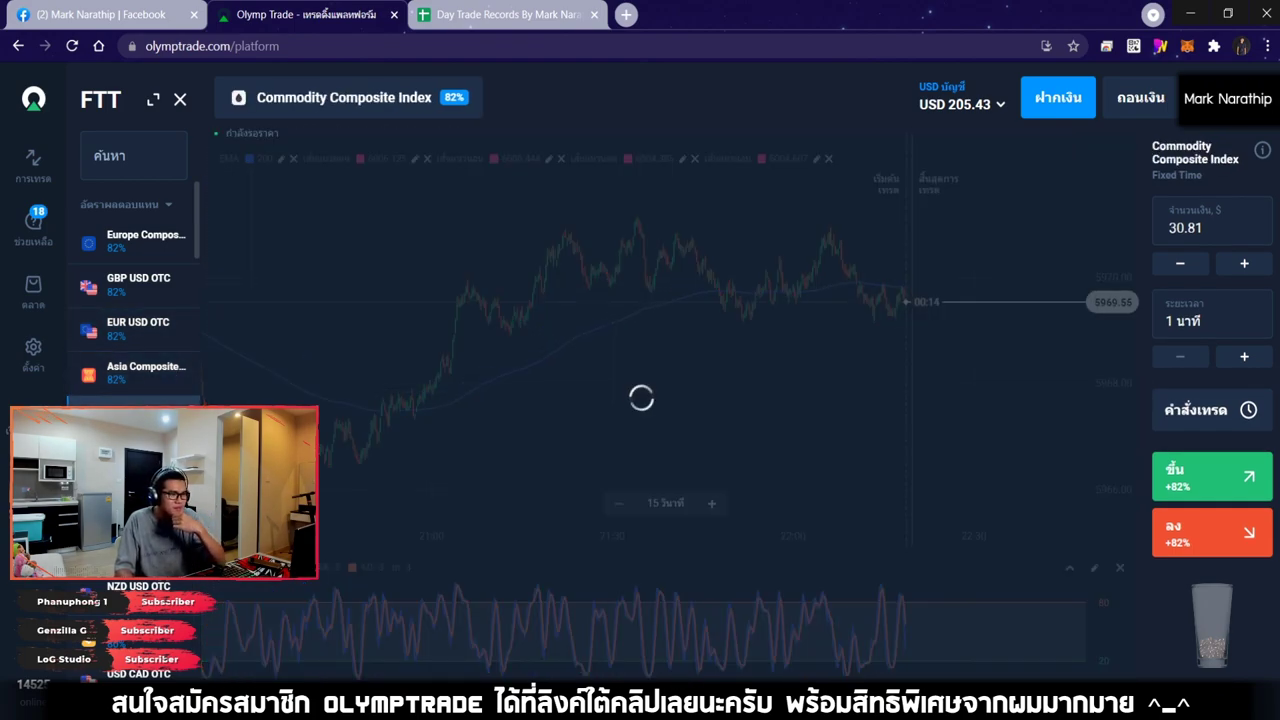
{"action": "left_click", "coordinate": [140, 545]}
{"action": "left_click", "coordinate": [146, 615]}
{"action": "scroll", "coordinate": [146, 615], "scroll_direction": "down", "scroll_amount": 3}
{"action": "left_click", "coordinate": [140, 317]}
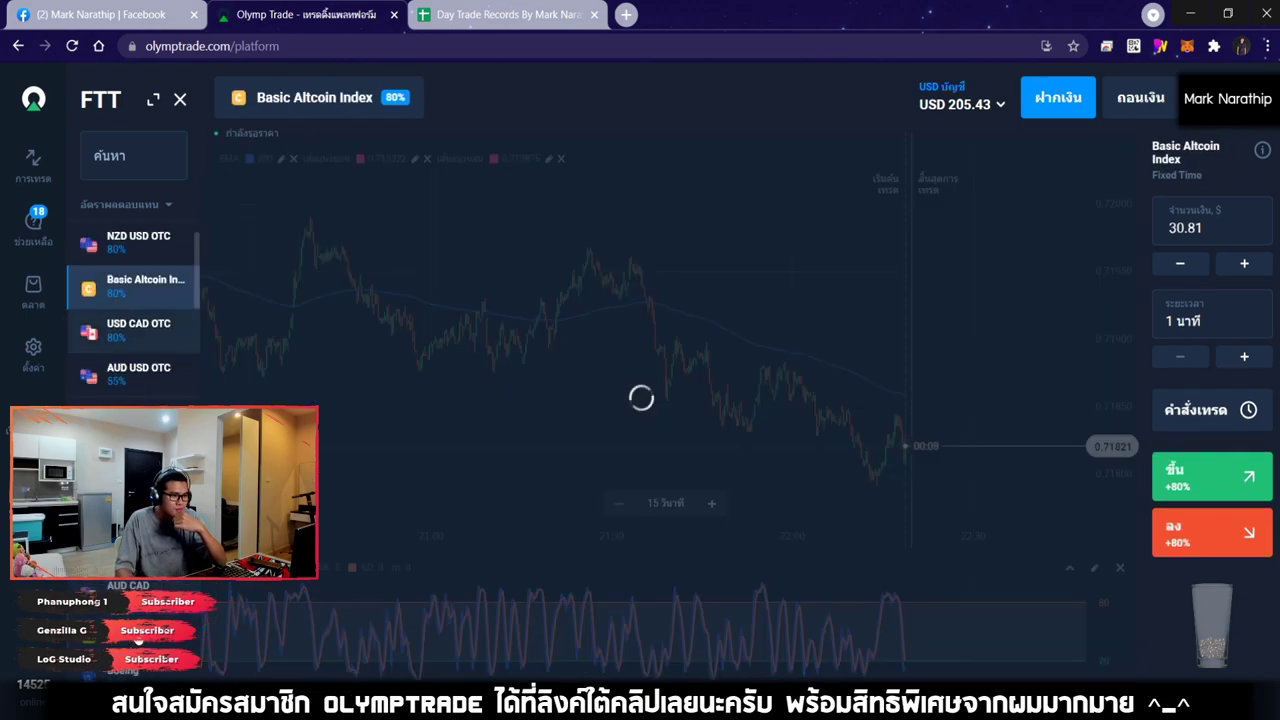
{"action": "left_click", "coordinate": [140, 317]}
Go through the asset charts again, select Basic Altcoin Index, and open a one-minute down trade of 30.81
{"action": "scroll", "coordinate": [140, 317], "scroll_direction": "up", "scroll_amount": 5}
{"action": "left_click", "coordinate": [140, 236]}
{"action": "left_click", "coordinate": [140, 282]}
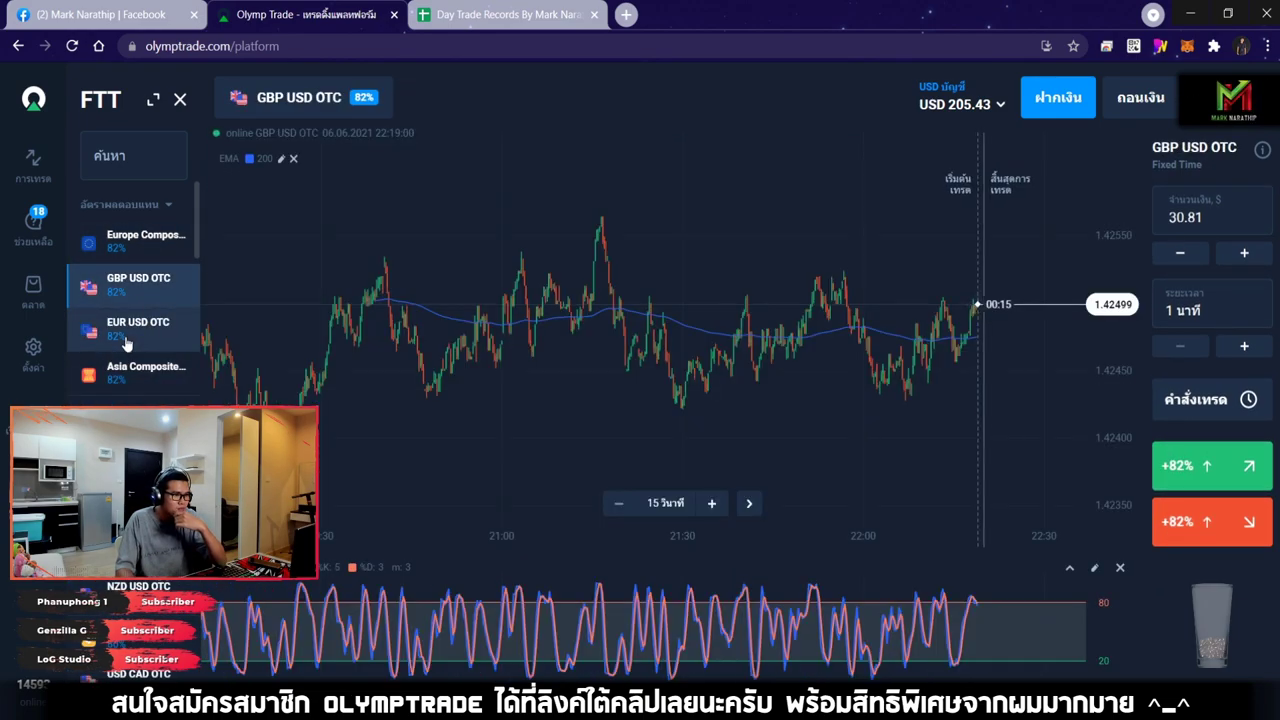
{"action": "left_click", "coordinate": [140, 326]}
{"action": "left_click", "coordinate": [140, 412]}
{"action": "left_click", "coordinate": [140, 455]}
{"action": "left_click", "coordinate": [140, 541]}
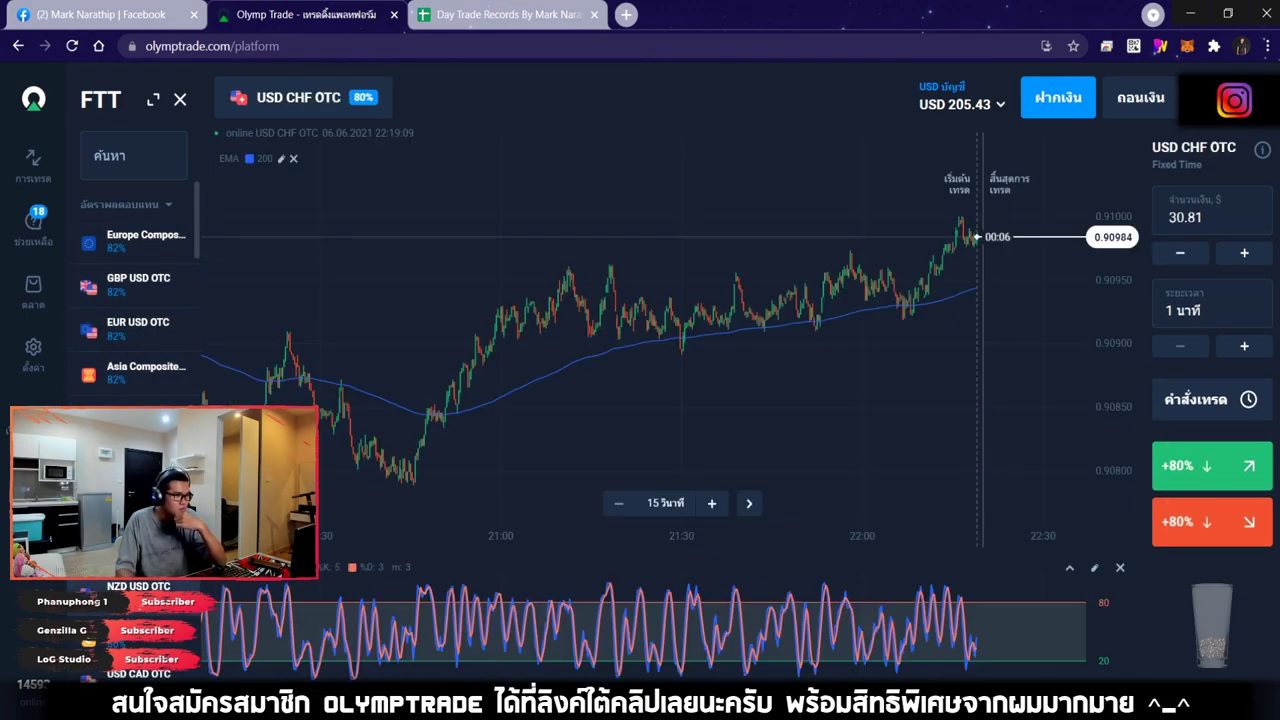
{"action": "left_click", "coordinate": [140, 586]}
{"action": "left_click", "coordinate": [140, 629]}
{"action": "scroll", "coordinate": [840, 340], "scroll_direction": "up", "scroll_amount": 5}
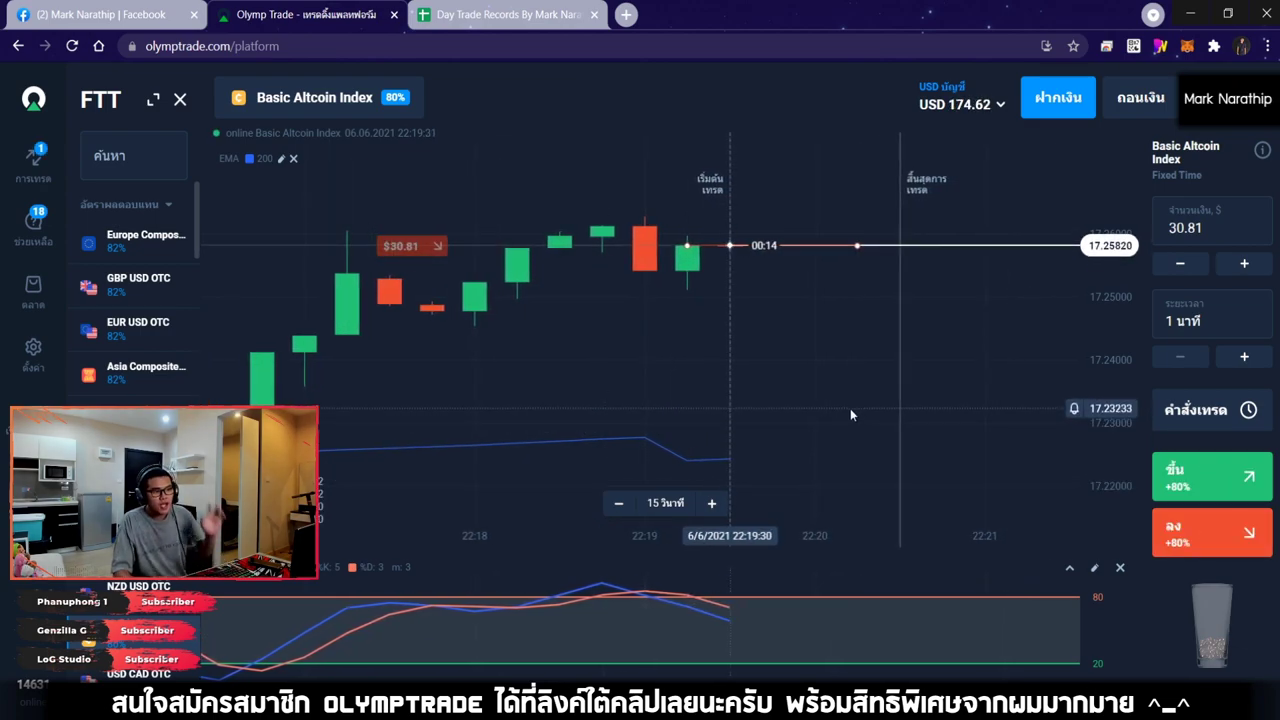
Examine the Basic Altcoin Index trend around the open trade on both 1-minute and 15-second candles
{"action": "scroll", "coordinate": [869, 408], "scroll_direction": "down", "scroll_amount": 3}
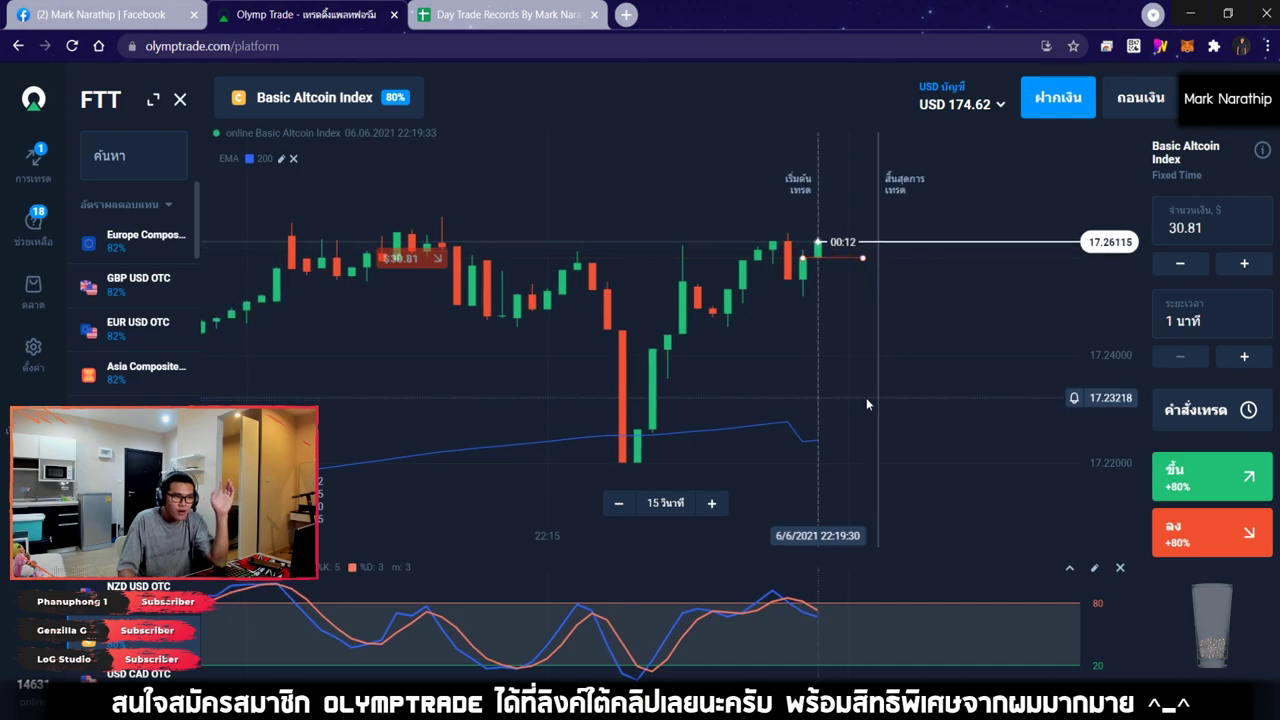
{"action": "scroll", "coordinate": [866, 395], "scroll_direction": "down", "scroll_amount": 3}
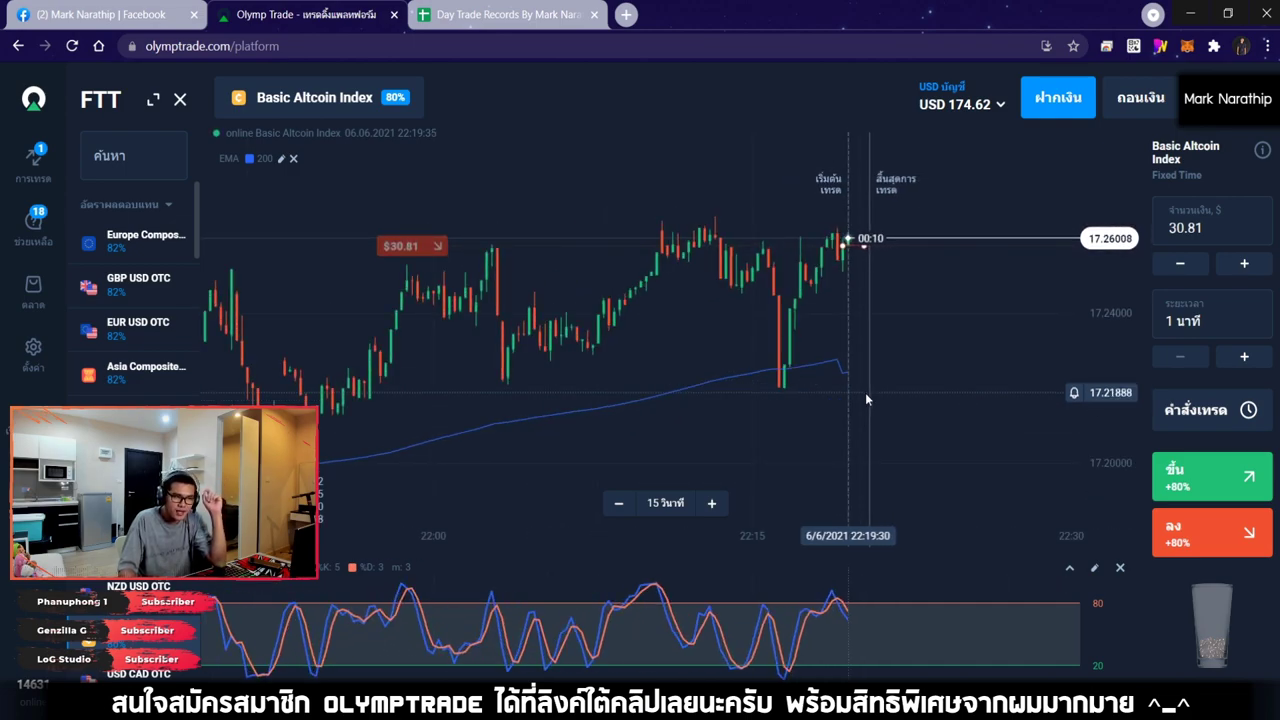
{"action": "scroll", "coordinate": [865, 396], "scroll_direction": "down", "scroll_amount": 4}
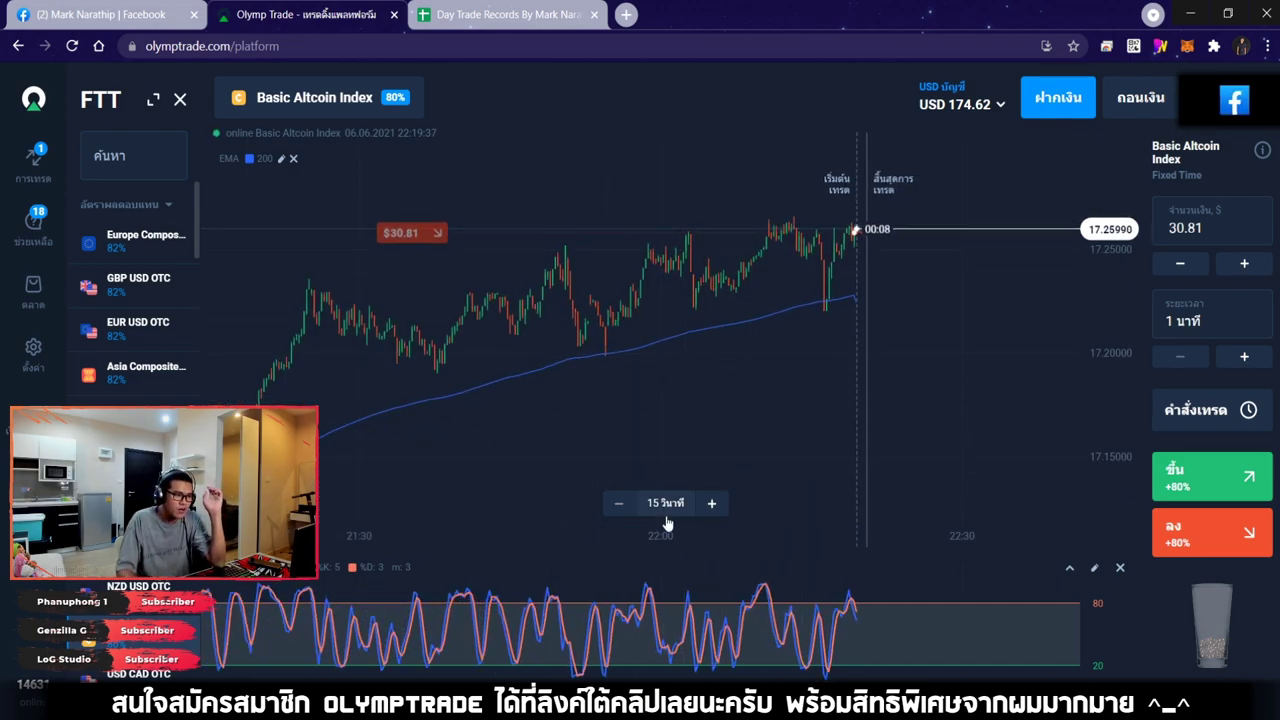
{"action": "scroll", "coordinate": [859, 427], "scroll_direction": "down", "scroll_amount": 3}
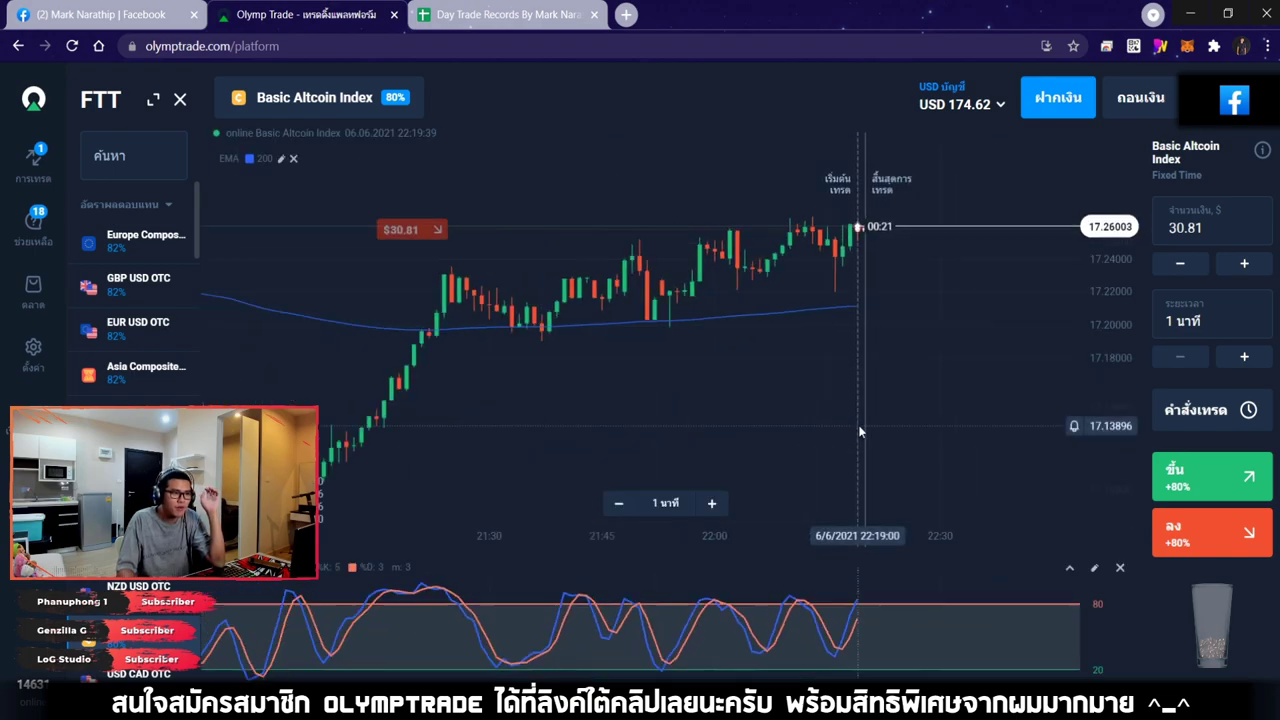
{"action": "left_click_drag", "start_coordinate": [825, 410], "coordinate": [920, 270]}
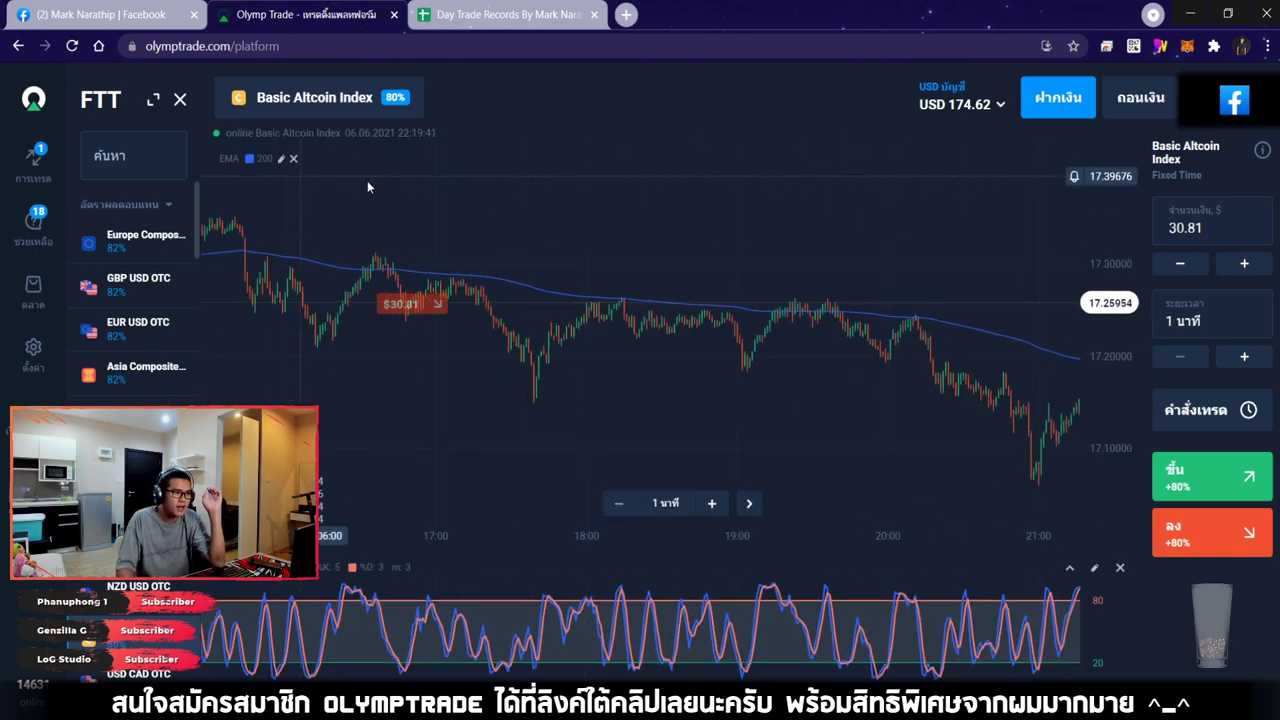
{"action": "left_click", "coordinate": [749, 503]}
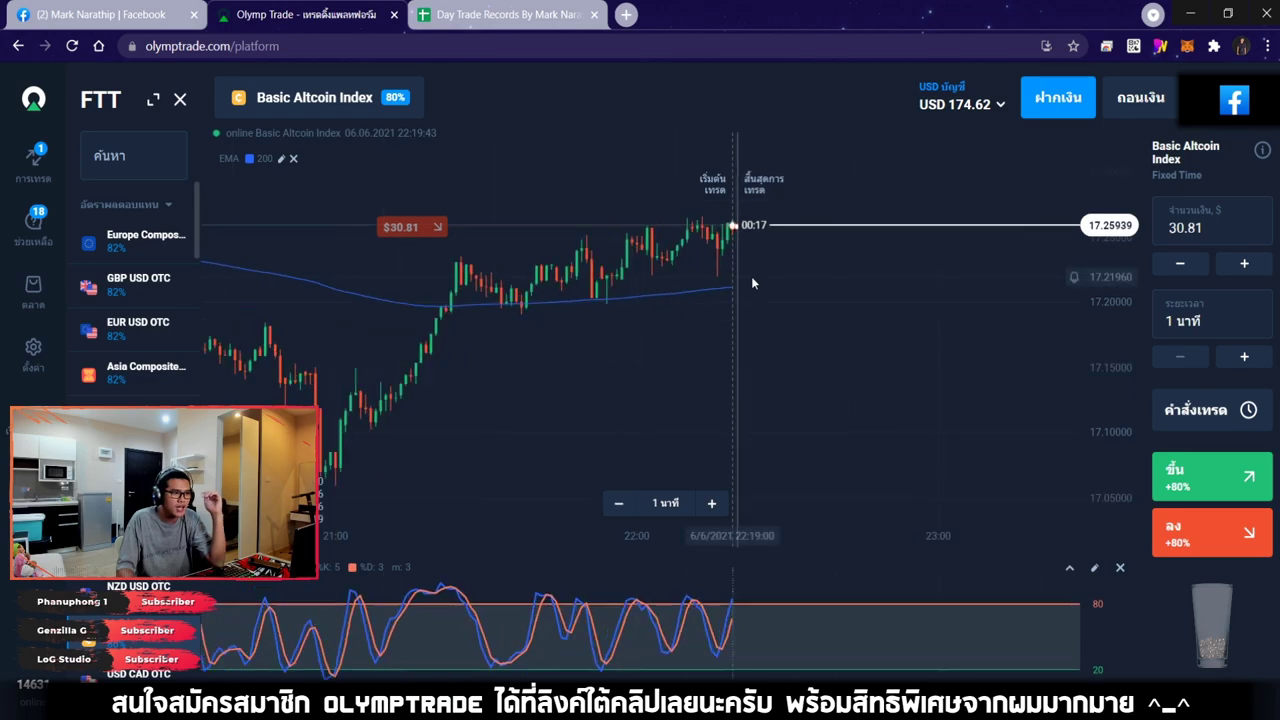
{"action": "scroll", "coordinate": [662, 535], "scroll_direction": "up", "scroll_amount": 2}
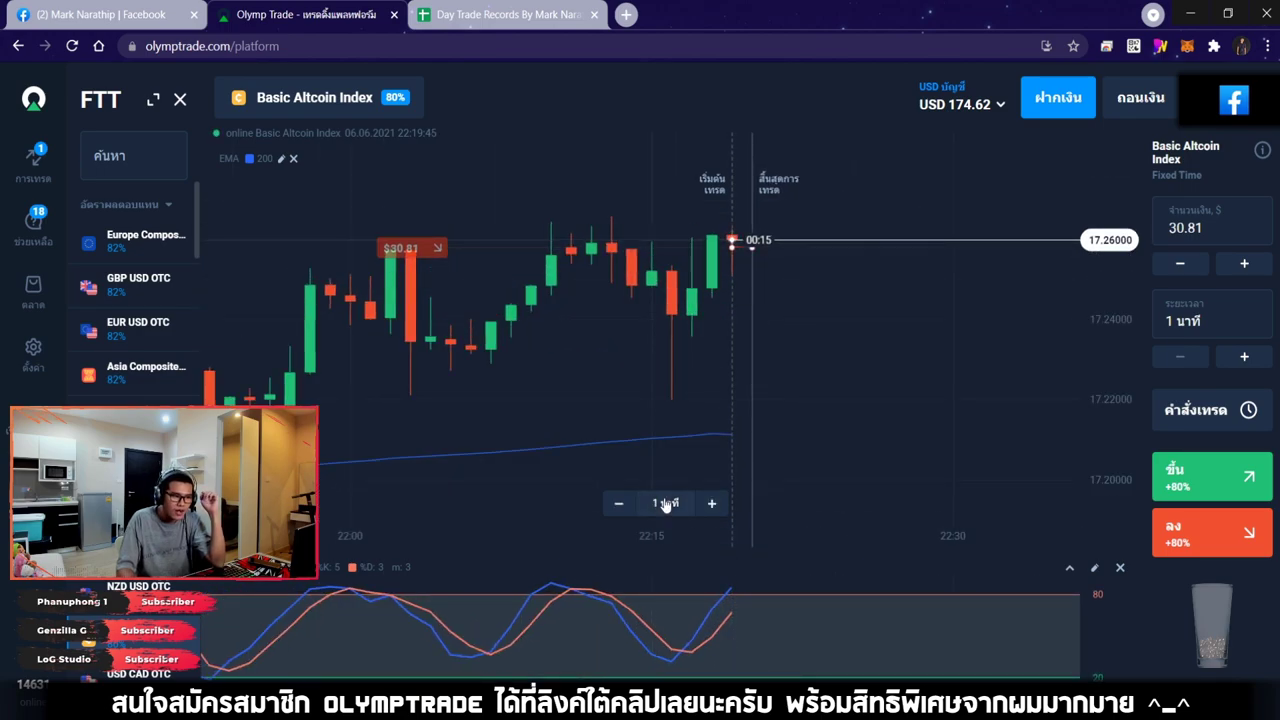
{"action": "scroll", "coordinate": [661, 531], "scroll_direction": "up", "scroll_amount": 2}
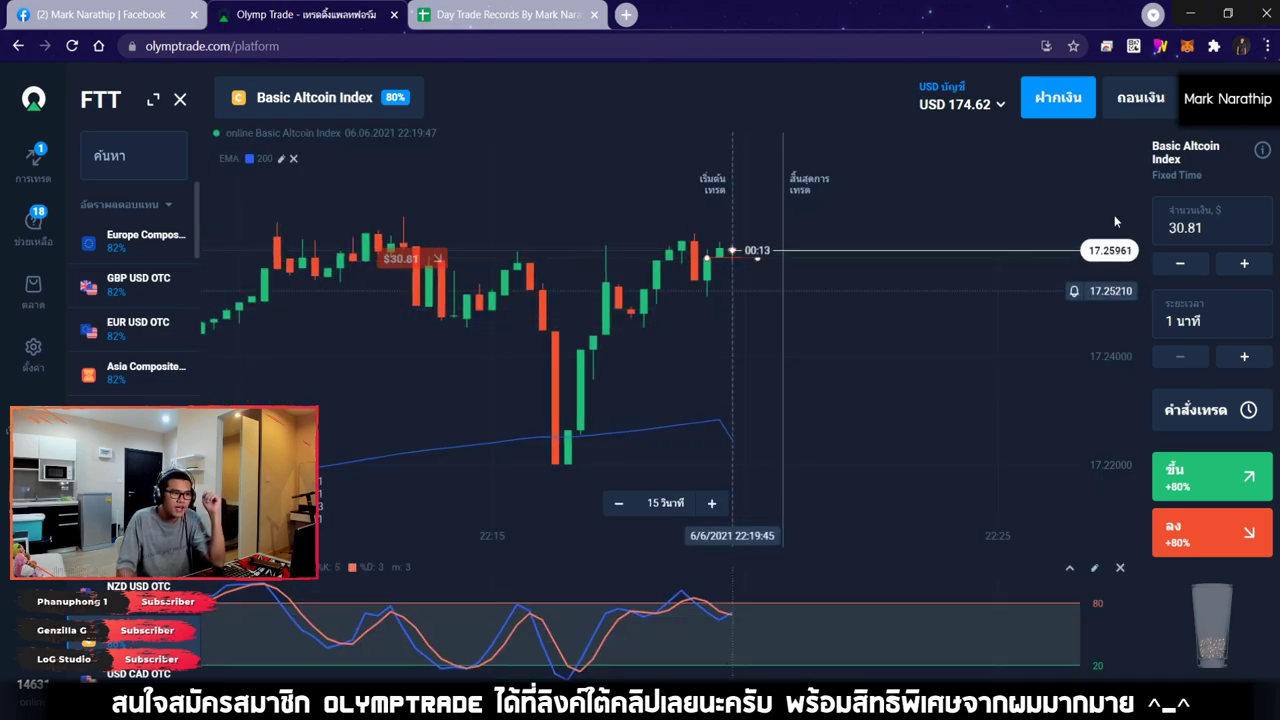
Annotate the Basic Altcoin Index chart with freehand up and down arrows, circle the stochastic crossover, and clear the drawings
{"action": "left_click", "coordinate": [1160, 46]}
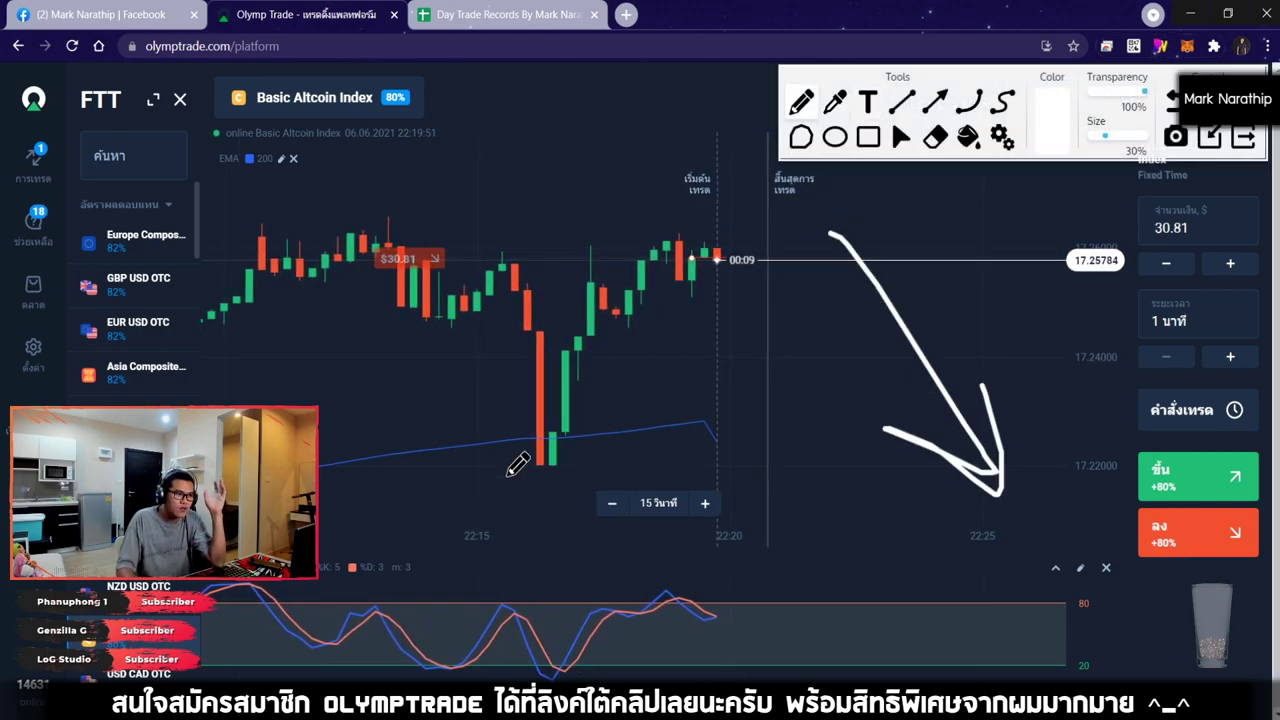
{"action": "left_click_drag", "start_coordinate": [681, 275], "coordinate": [705, 256]}
{"action": "mouse_move", "coordinate": [608, 266]}
{"action": "left_mouse_down"}
{"action": "mouse_move", "coordinate": [705, 258]}
{"action": "mouse_move", "coordinate": [688, 320]}
{"action": "left_mouse_up"}
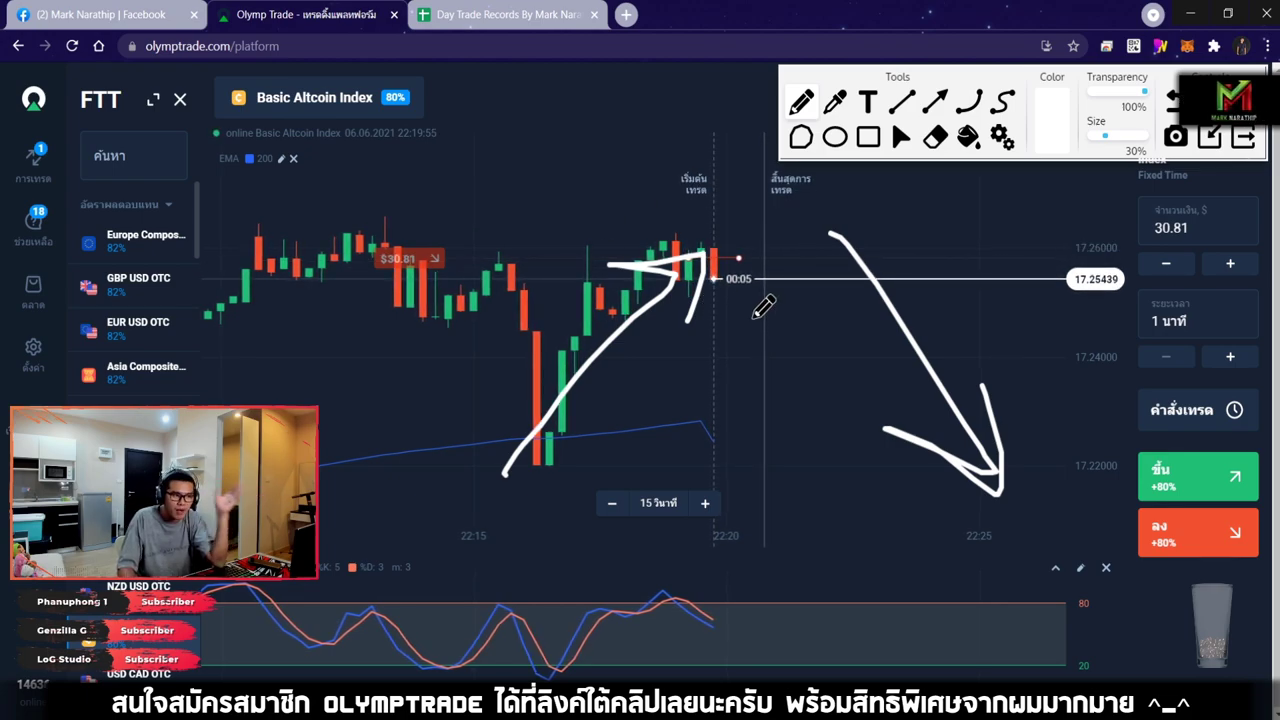
{"action": "mouse_move", "coordinate": [745, 257]}
{"action": "left_mouse_down"}
{"action": "mouse_move", "coordinate": [854, 494]}
{"action": "mouse_move", "coordinate": [872, 440]}
{"action": "left_mouse_up"}
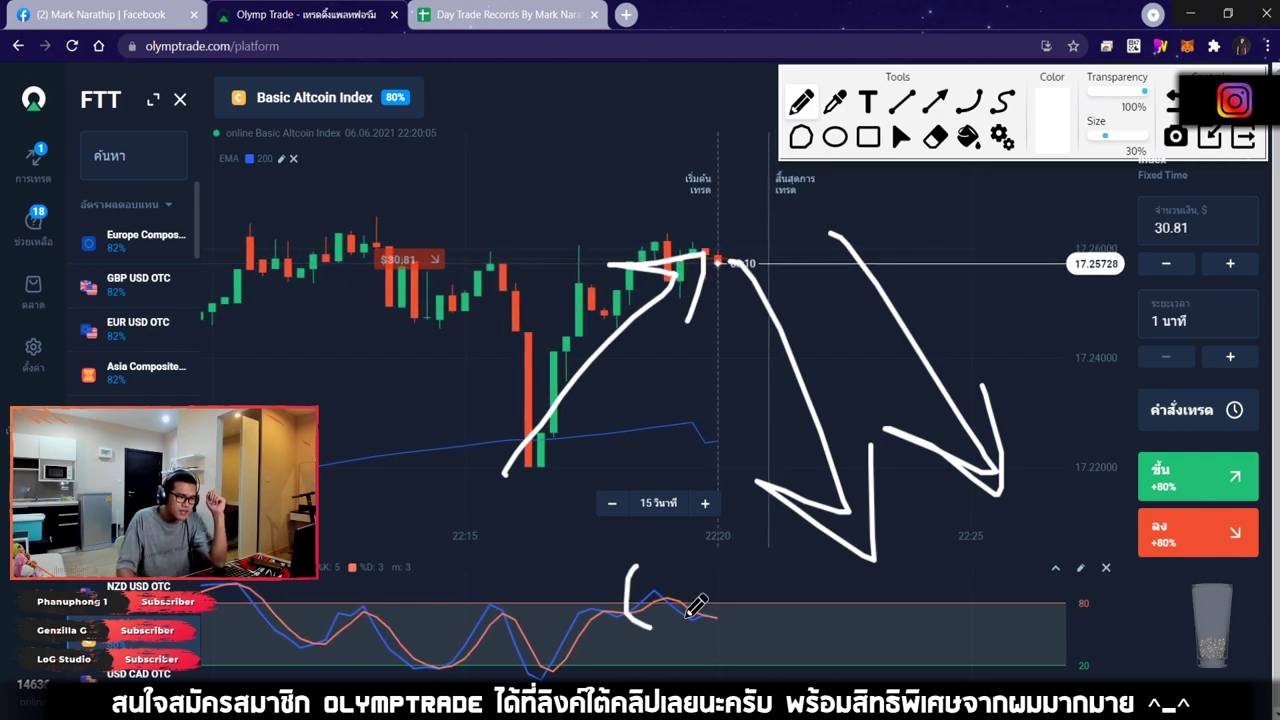
{"action": "left_click_drag", "start_coordinate": [672, 623], "coordinate": [638, 567]}
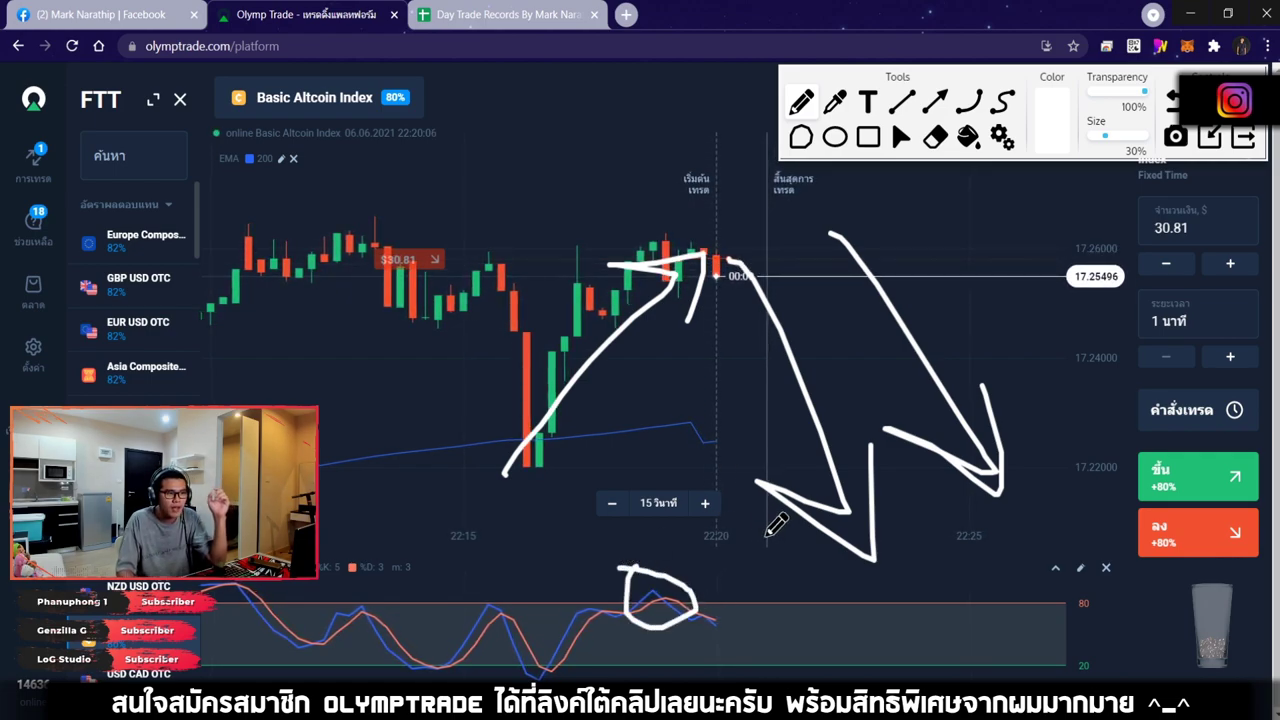
{"action": "key", "text": "Escape"}
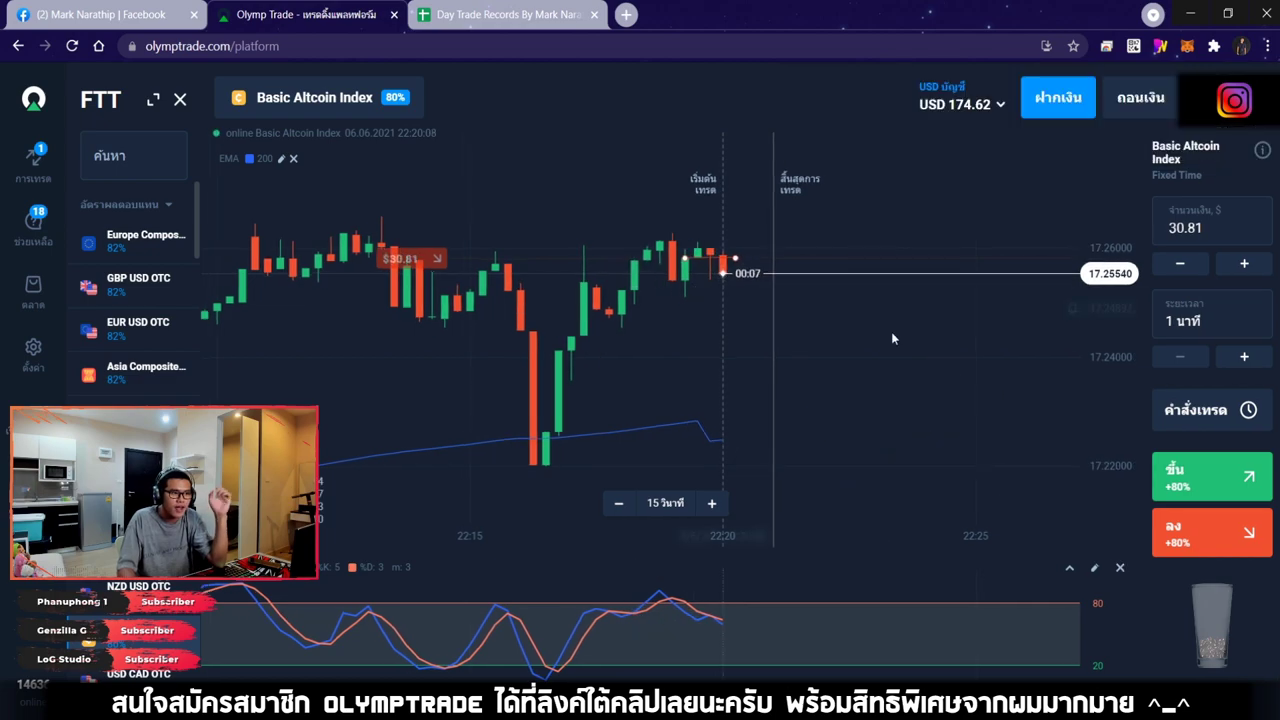
Follow the open 30.81 down trade on the 15-second candles until it expires
{"action": "scroll", "coordinate": [777, 346], "scroll_direction": "up", "scroll_amount": 2}
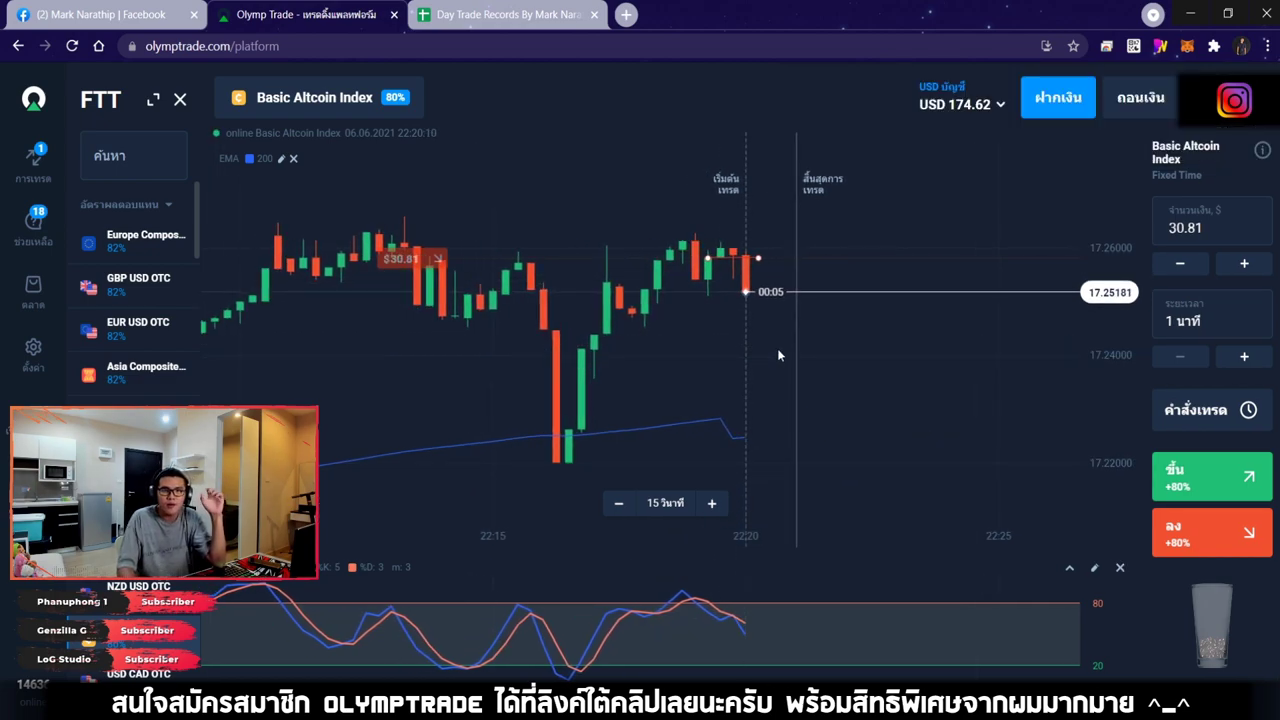
{"action": "scroll", "coordinate": [735, 366], "scroll_direction": "up", "scroll_amount": 1}
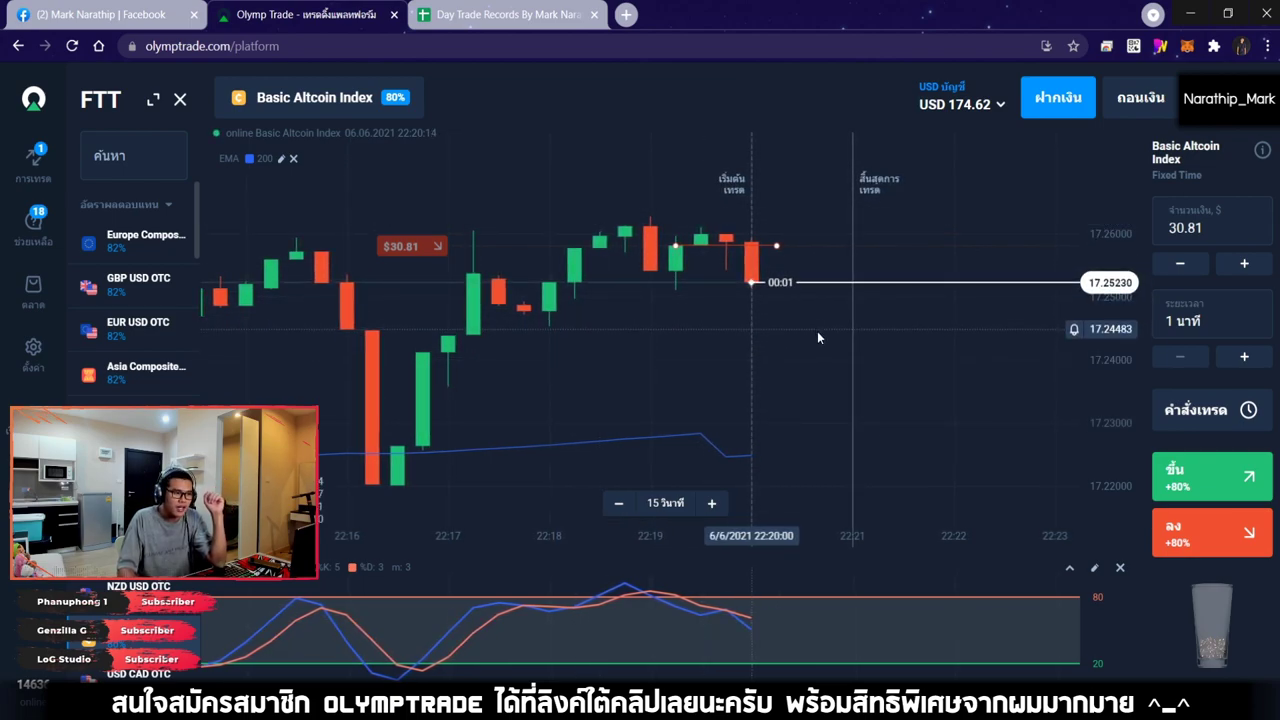
{"action": "scroll", "coordinate": [817, 330], "scroll_direction": "up", "scroll_amount": 1}
{"action": "left_click_drag", "start_coordinate": [914, 464], "coordinate": [951, 477]}
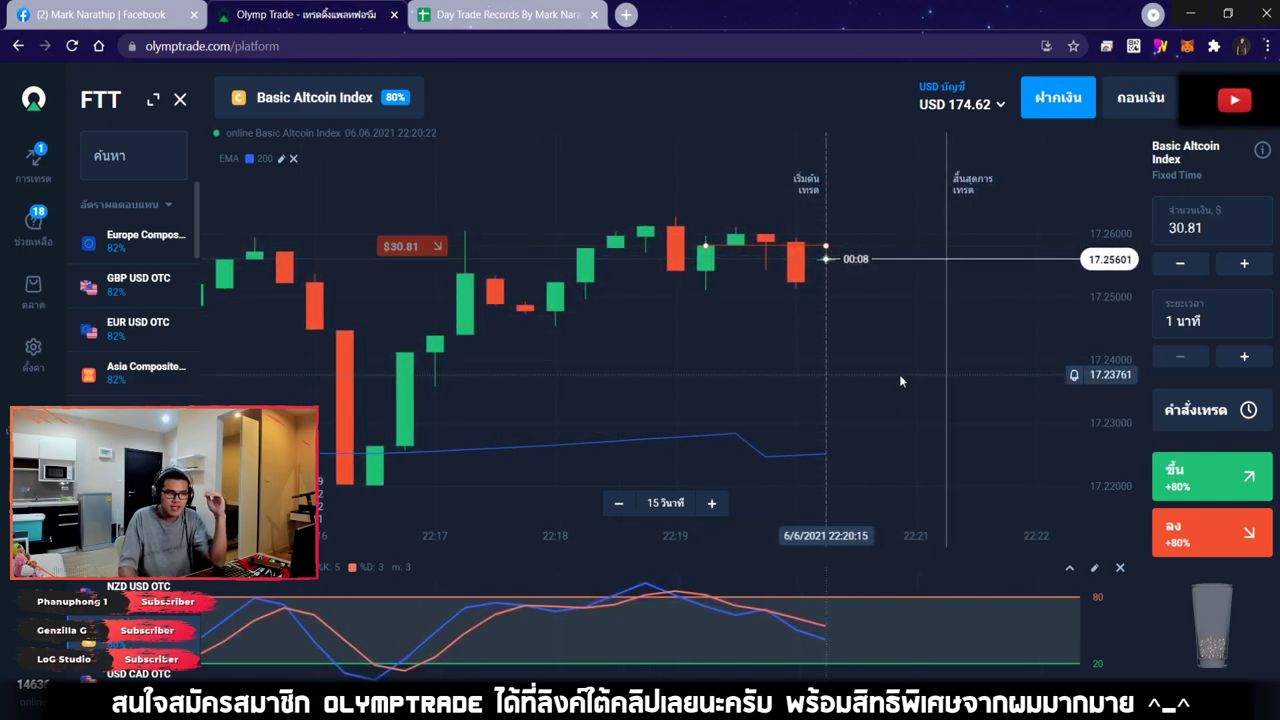
{"action": "scroll", "coordinate": [846, 381], "scroll_direction": "up", "scroll_amount": 2}
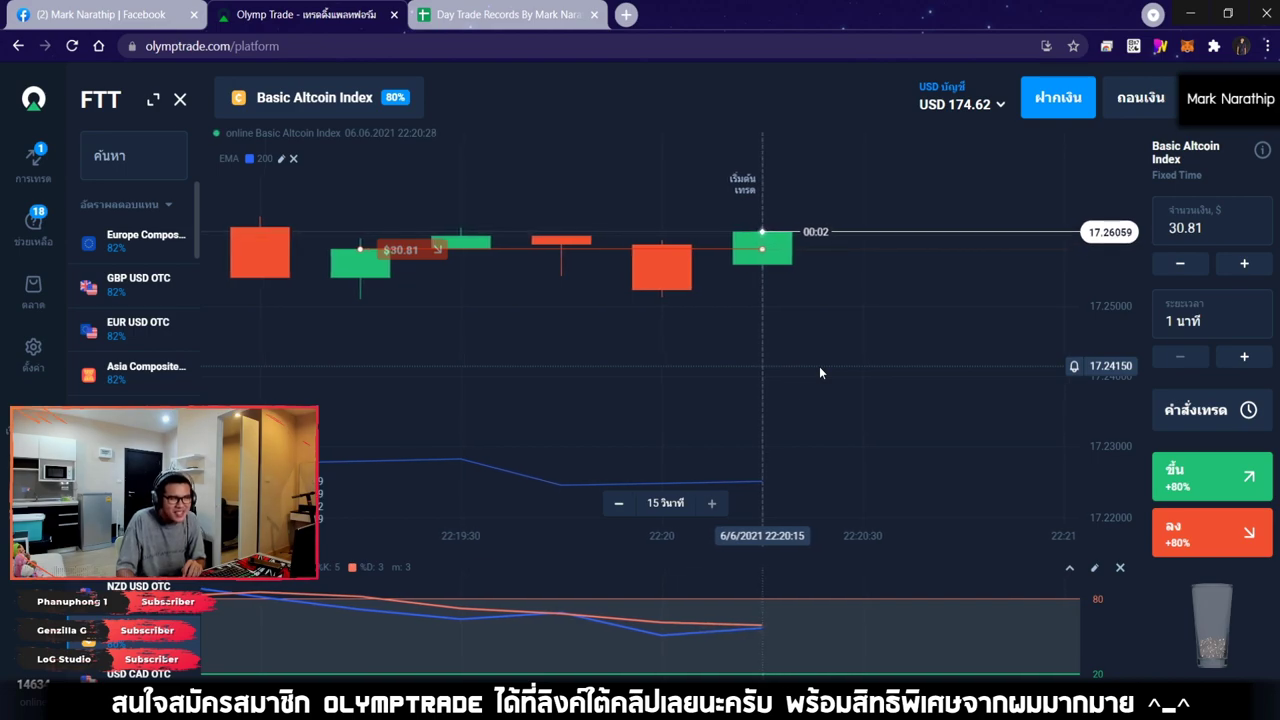
{"action": "scroll", "coordinate": [819, 366], "scroll_direction": "down", "scroll_amount": 3}
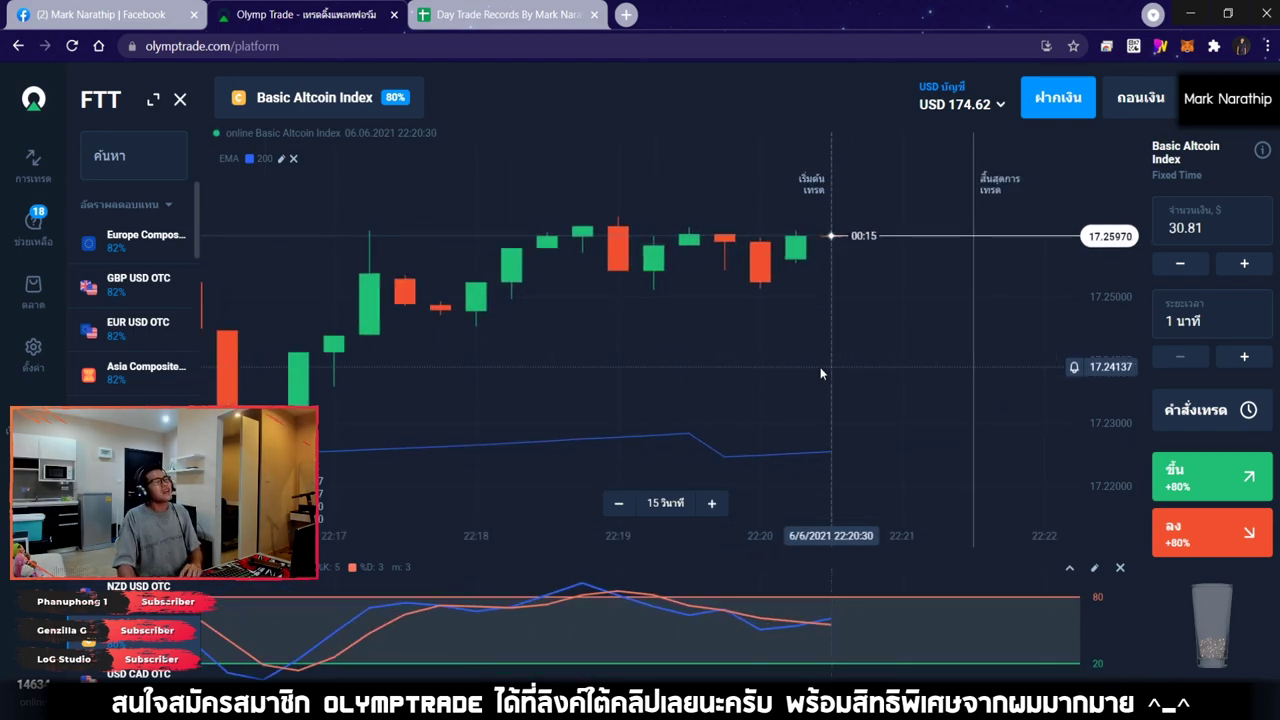
{"action": "scroll", "coordinate": [827, 357], "scroll_direction": "down", "scroll_amount": 3}
{"action": "scroll", "coordinate": [826, 356], "scroll_direction": "down", "scroll_amount": 5}
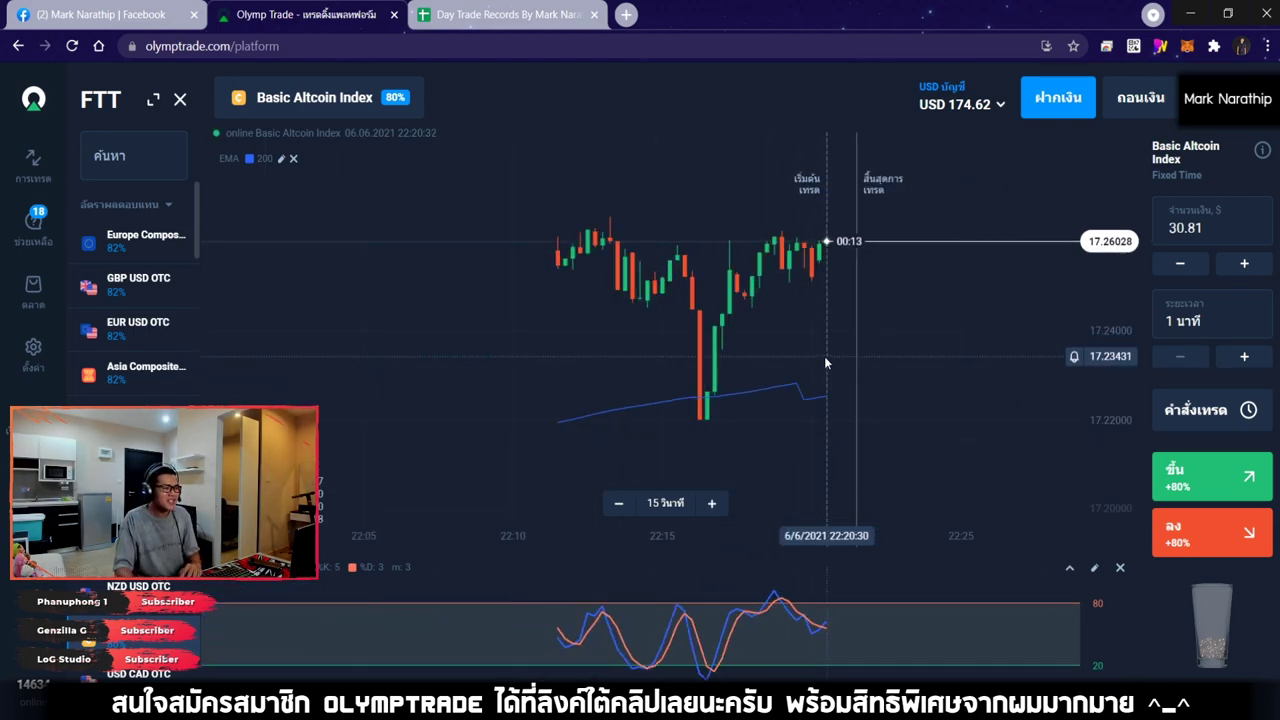
Switch to the Day Trade Records spreadsheet and record trade 2 as แพ้ with a profit rate of 80%
{"action": "left_click", "coordinate": [507, 15]}
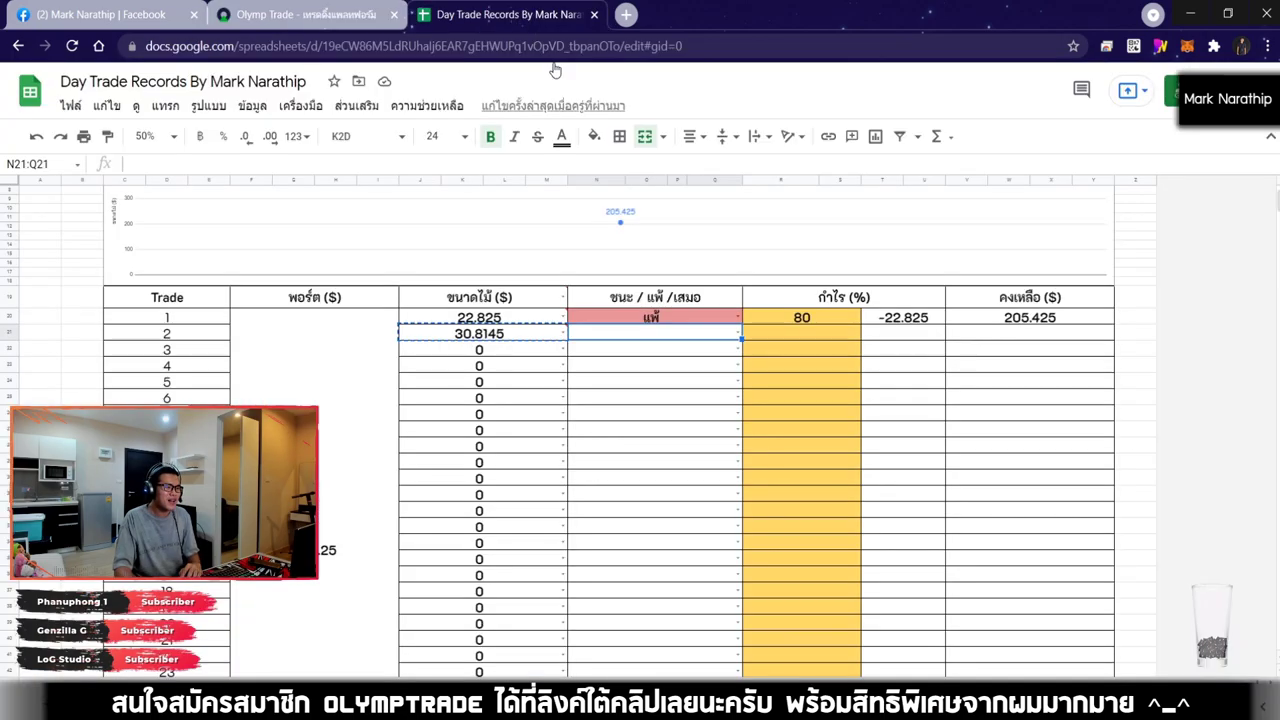
{"action": "left_click", "coordinate": [624, 337]}
{"action": "left_click", "coordinate": [626, 378]}
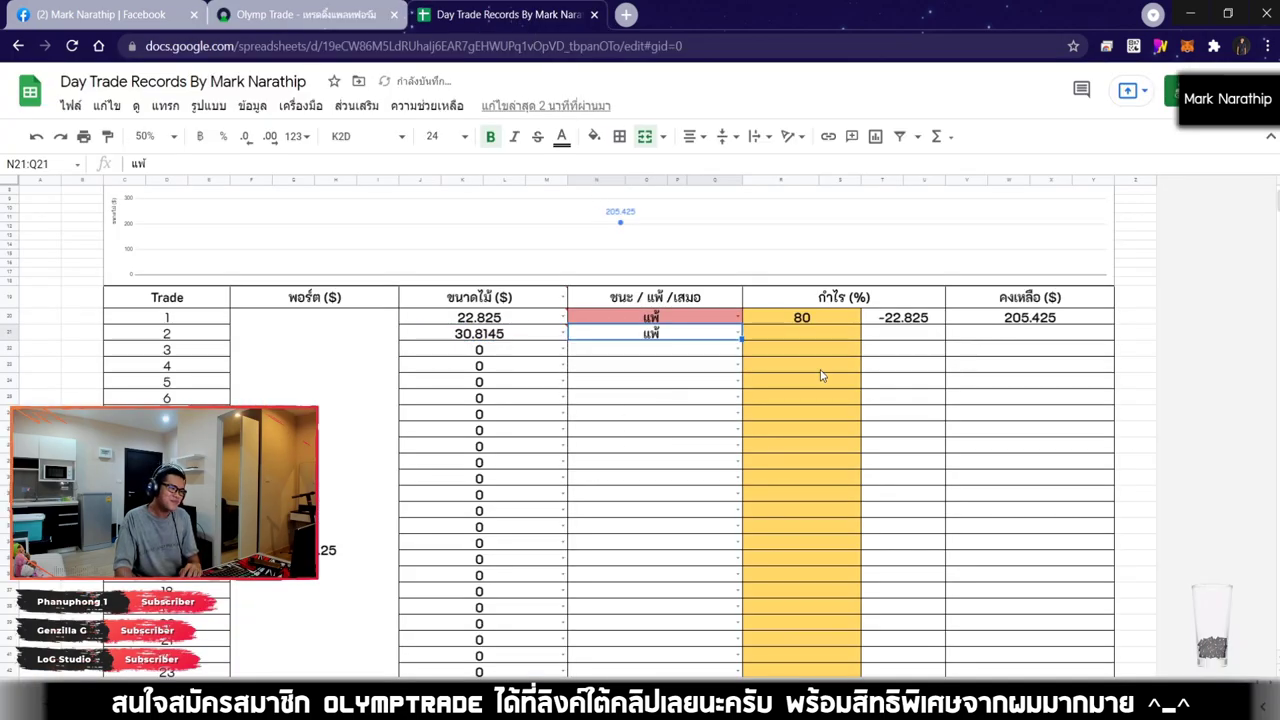
{"action": "key", "text": "Right"}
{"action": "key", "text": "Return"}
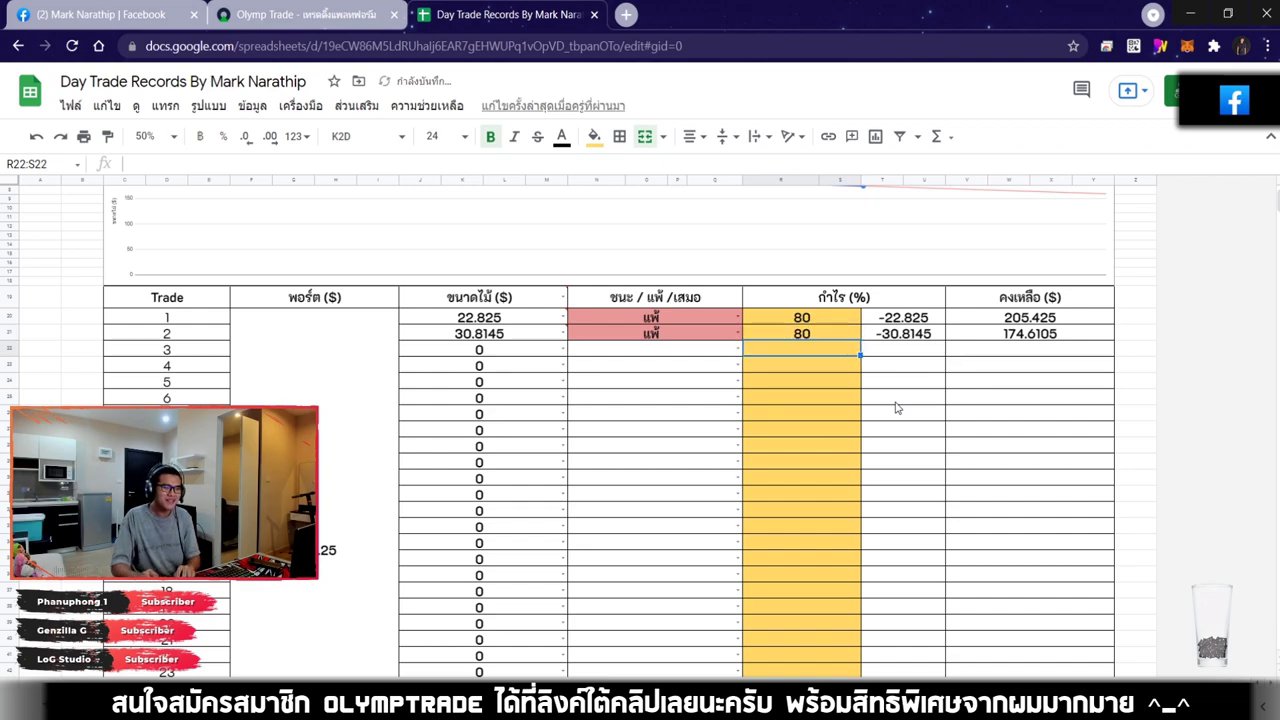
Check the total profit cell in the spreadsheet's summary row and switch back to Olymp Trade
{"action": "scroll", "coordinate": [843, 406], "scroll_direction": "down", "scroll_amount": 5}
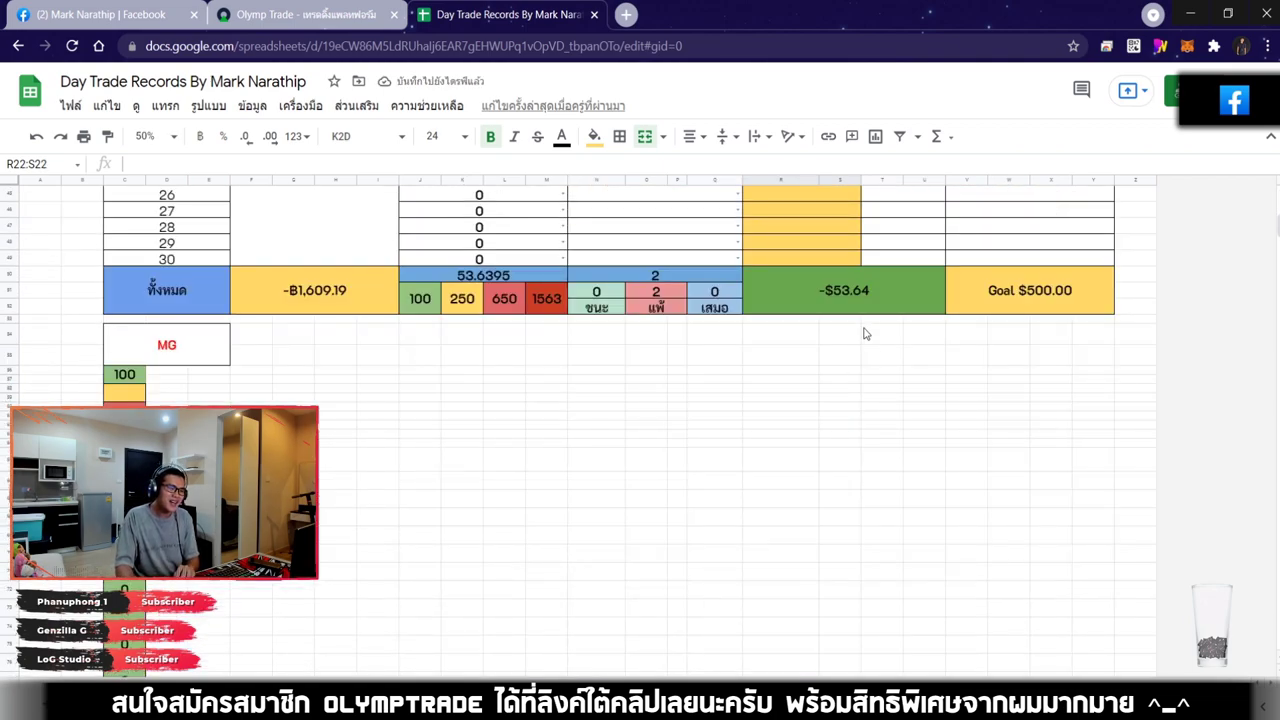
{"action": "left_click", "coordinate": [857, 312]}
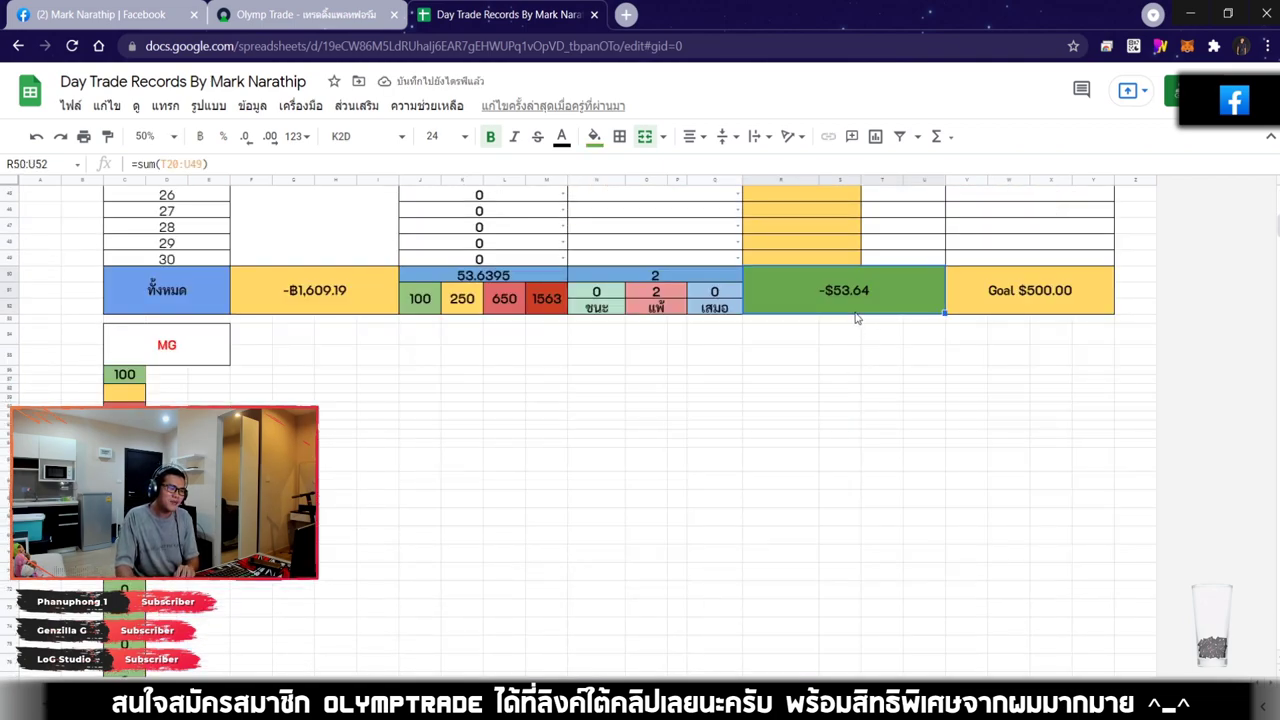
{"action": "left_click", "coordinate": [307, 20]}
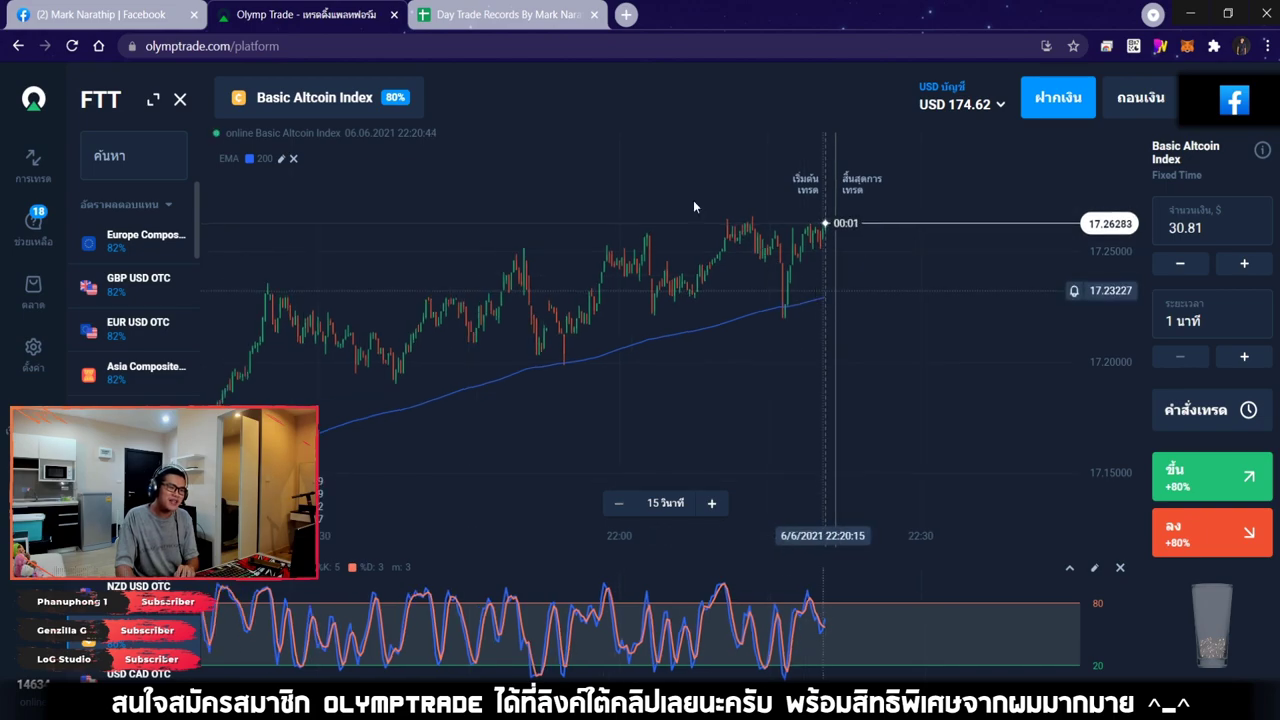
Switch to the Day Trade Records spreadsheet and enter =174.62*0.2 as the position size for trade 3, using the account balance from Olymp Trade
{"action": "left_click", "coordinate": [448, 5]}
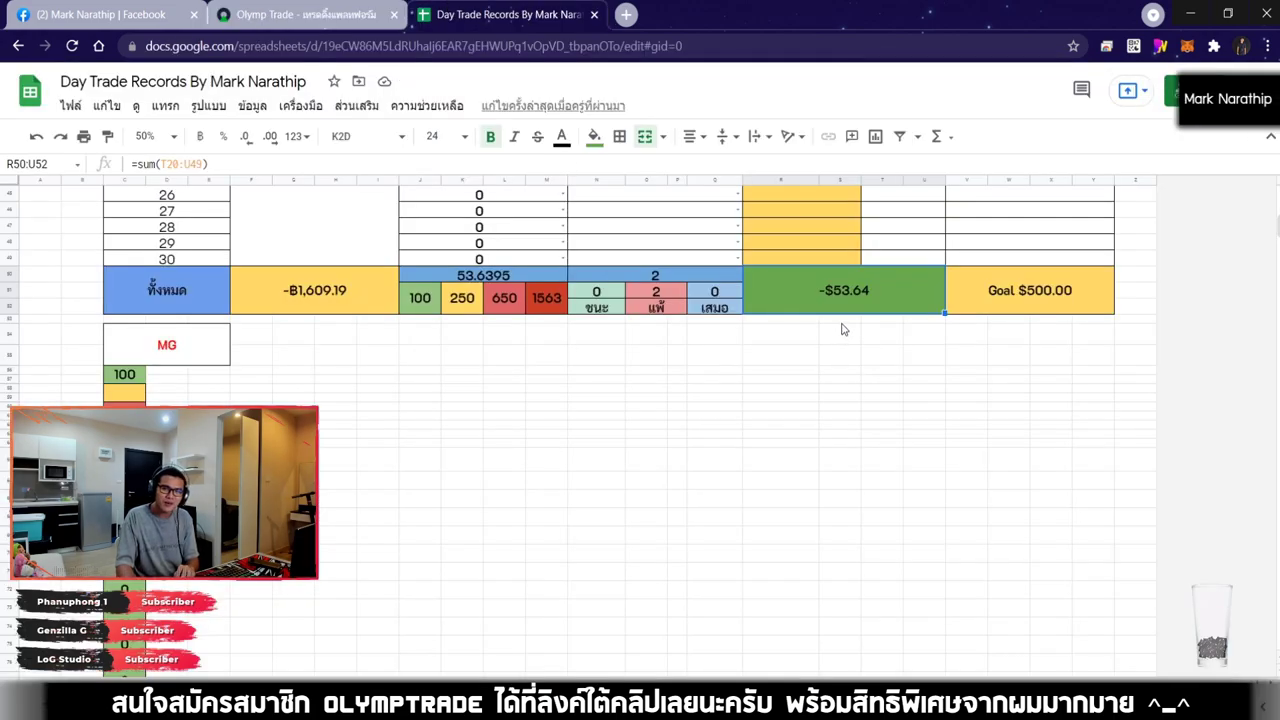
{"action": "scroll", "coordinate": [843, 334], "scroll_direction": "up", "scroll_amount": 5}
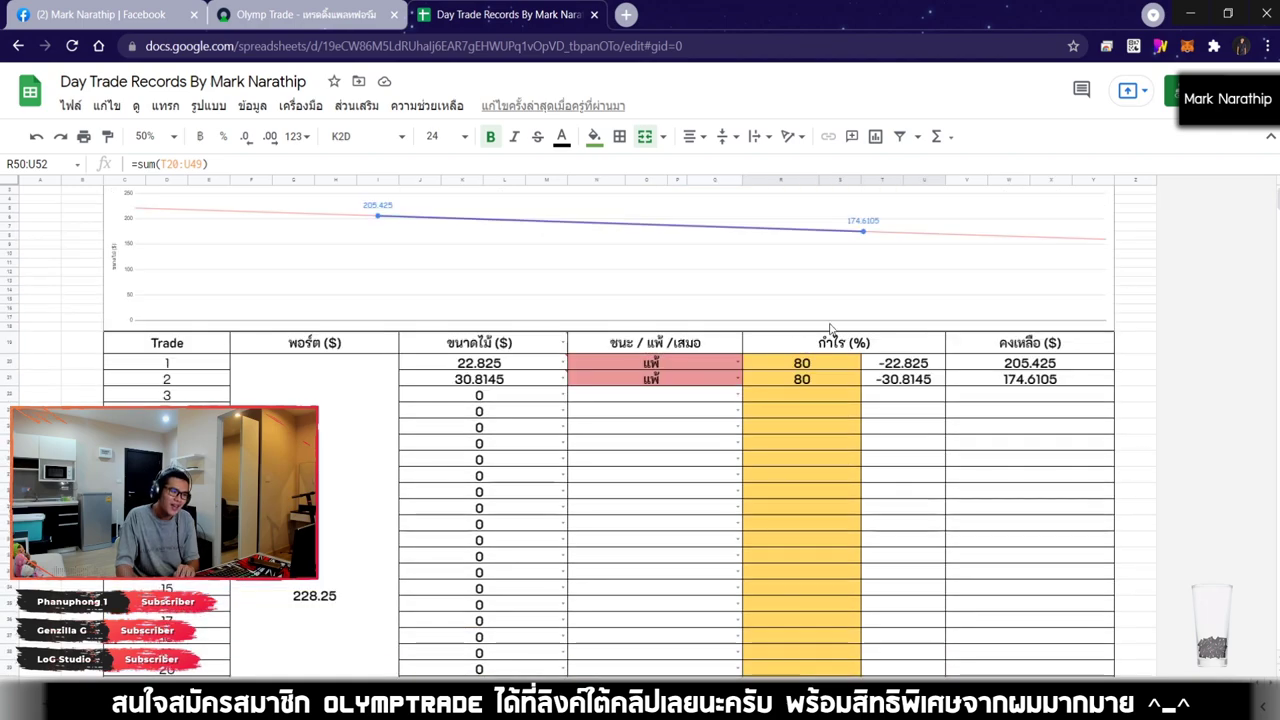
{"action": "left_click", "coordinate": [488, 398]}
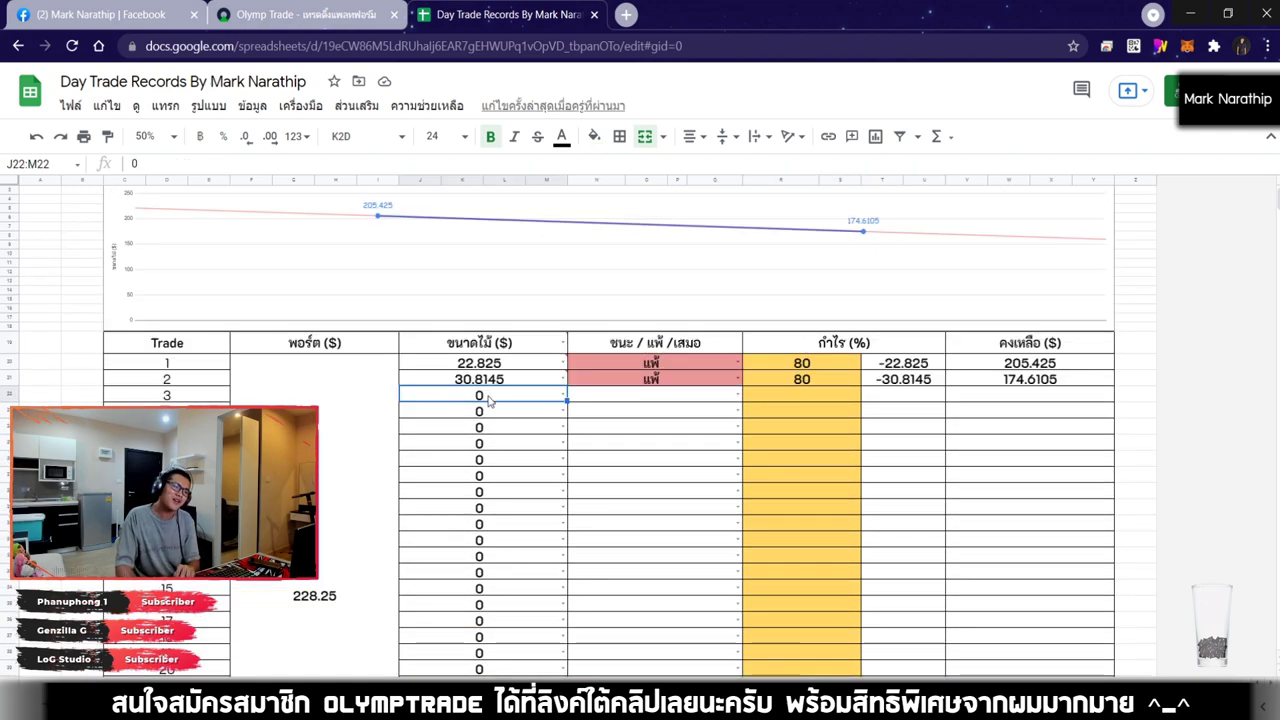
{"action": "left_click", "coordinate": [300, 14]}
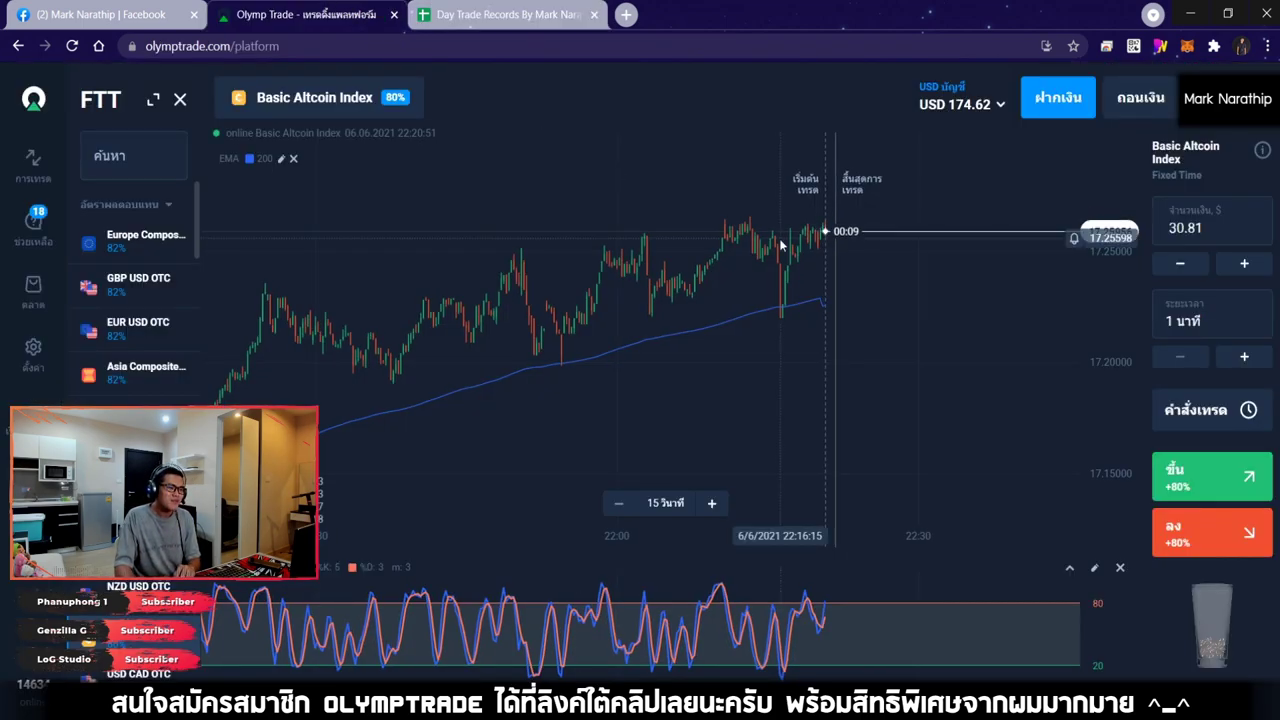
{"action": "left_click", "coordinate": [466, 10]}
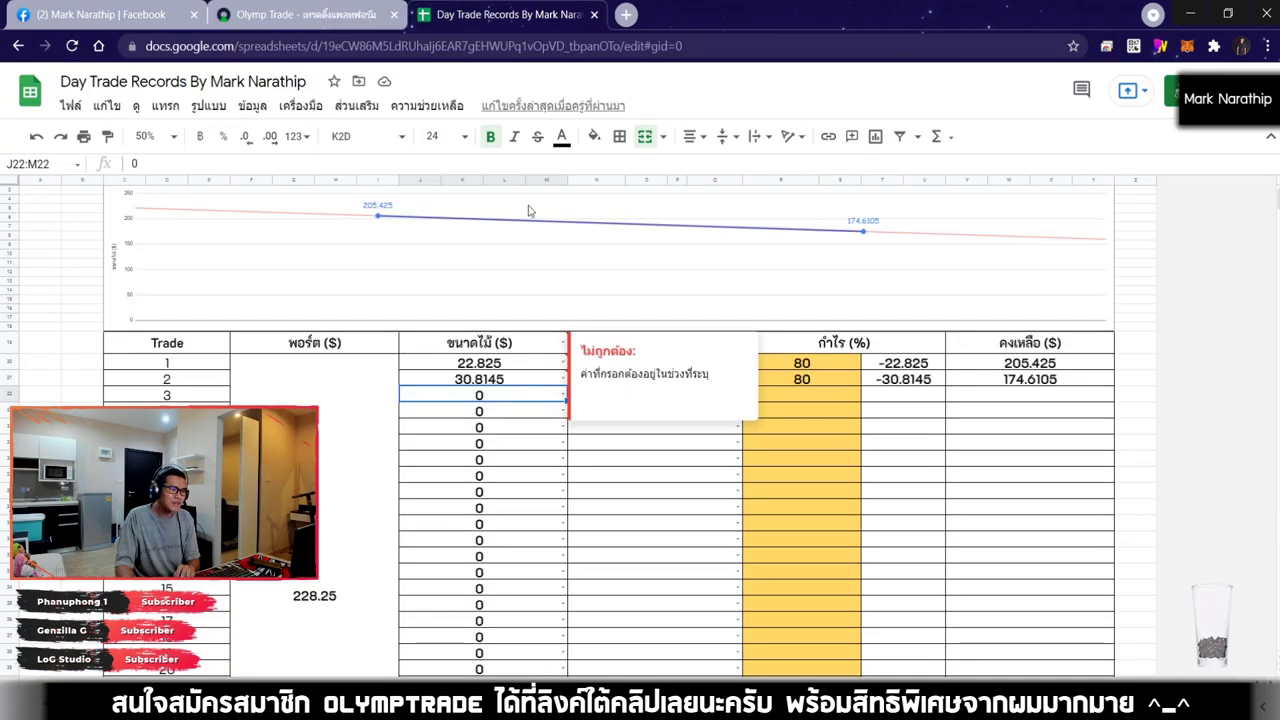
{"action": "double_click", "coordinate": [505, 398]}
{"action": "key", "text": "Escape"}
{"action": "left_click", "coordinate": [300, 14]}
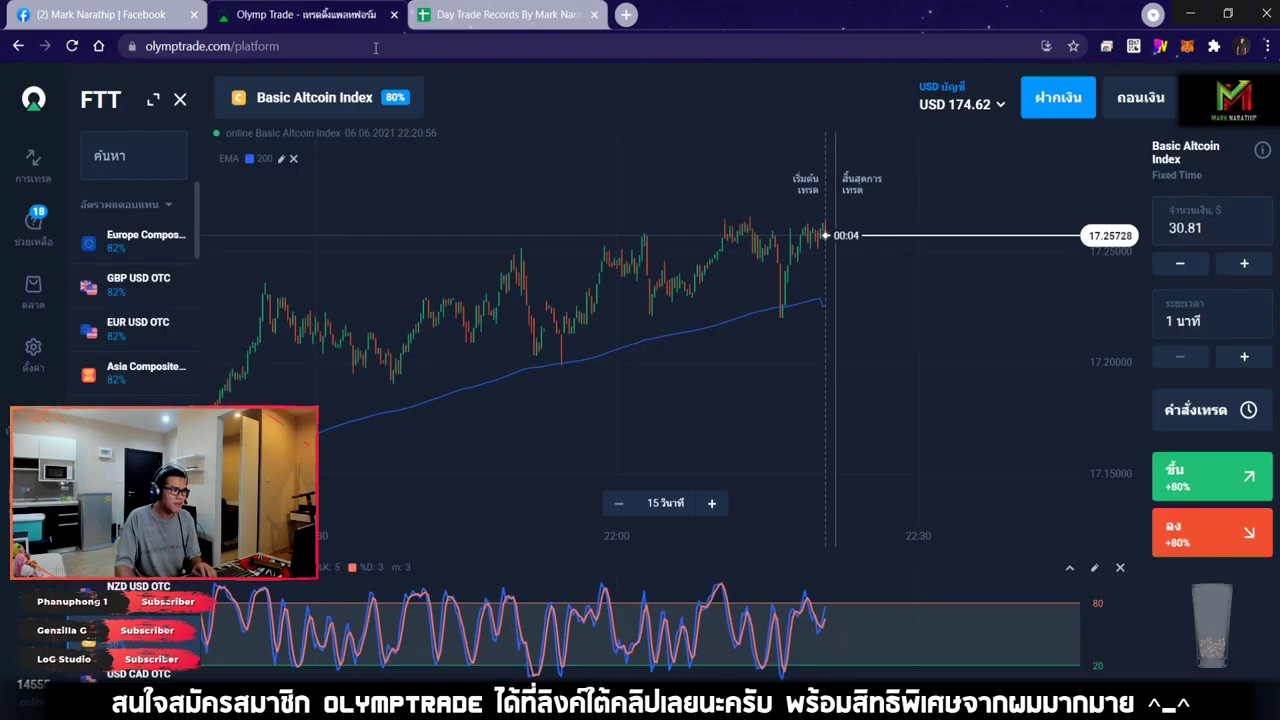
{"action": "left_click", "coordinate": [505, 14]}
{"action": "type", "text": "="}
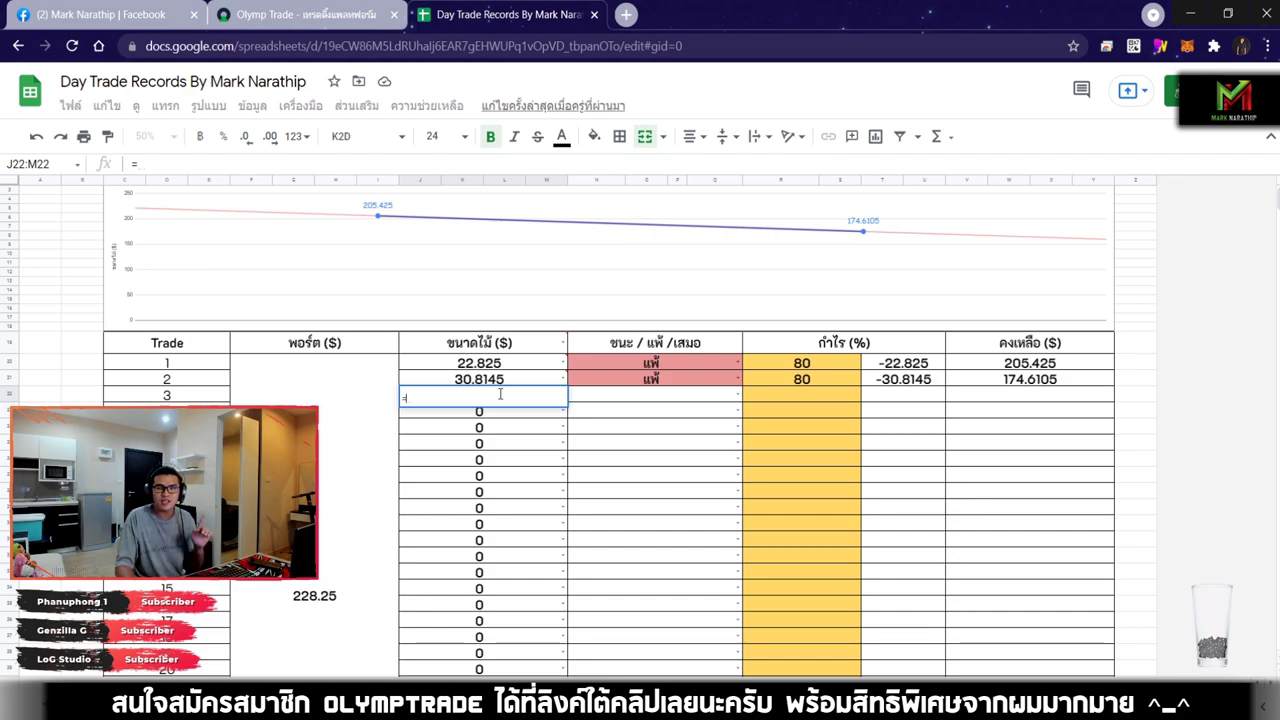
{"action": "left_click", "coordinate": [300, 14]}
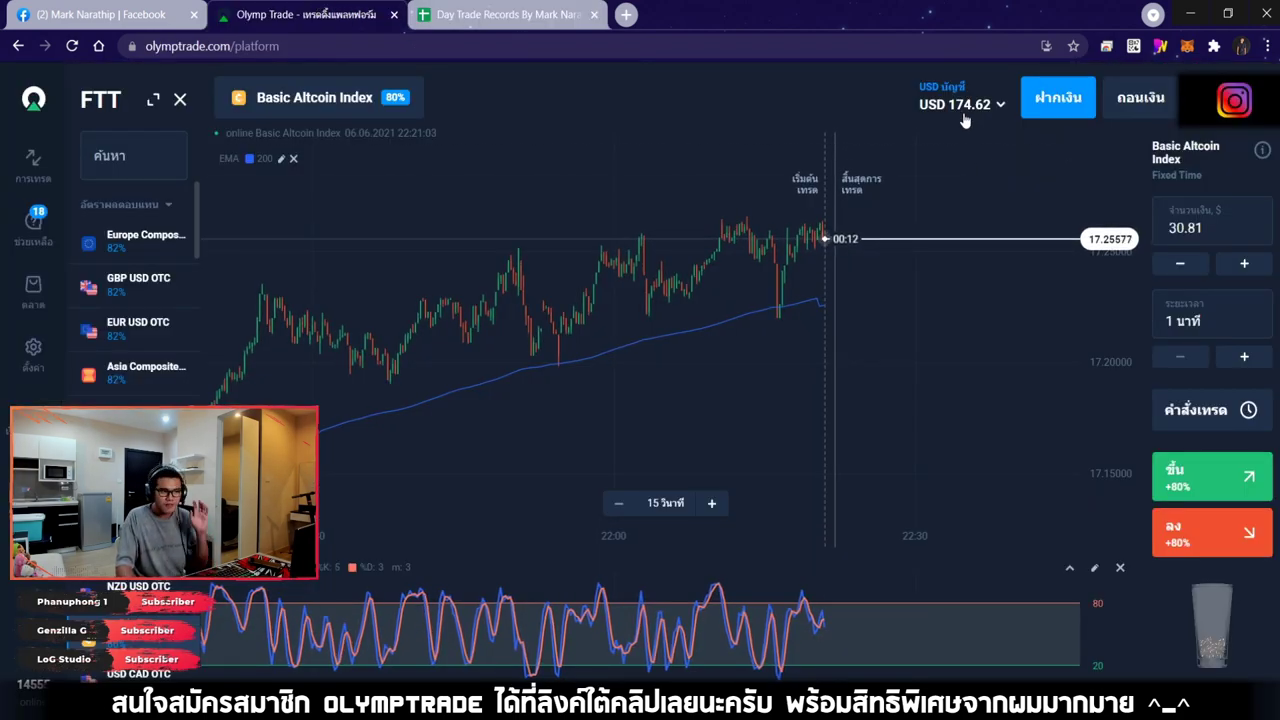
{"action": "left_click", "coordinate": [526, 8]}
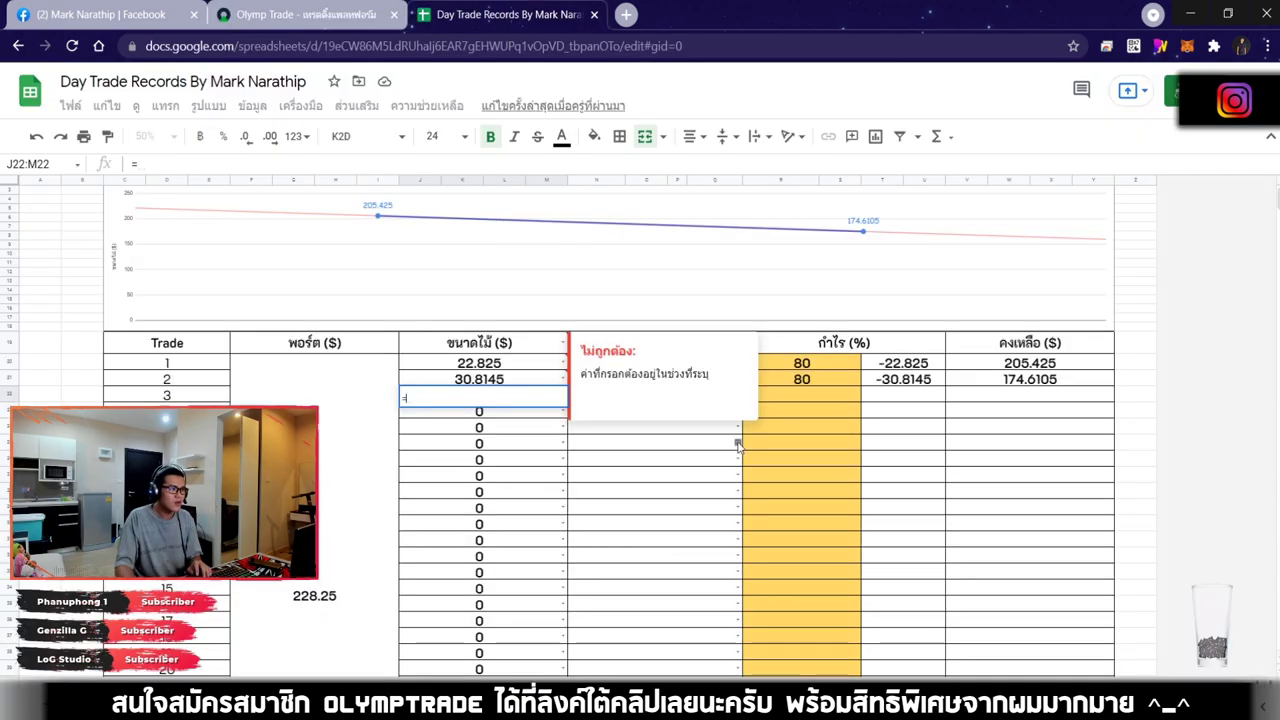
{"action": "type", "text": ".62*0.2"}
{"action": "left_click", "coordinate": [670, 421]}
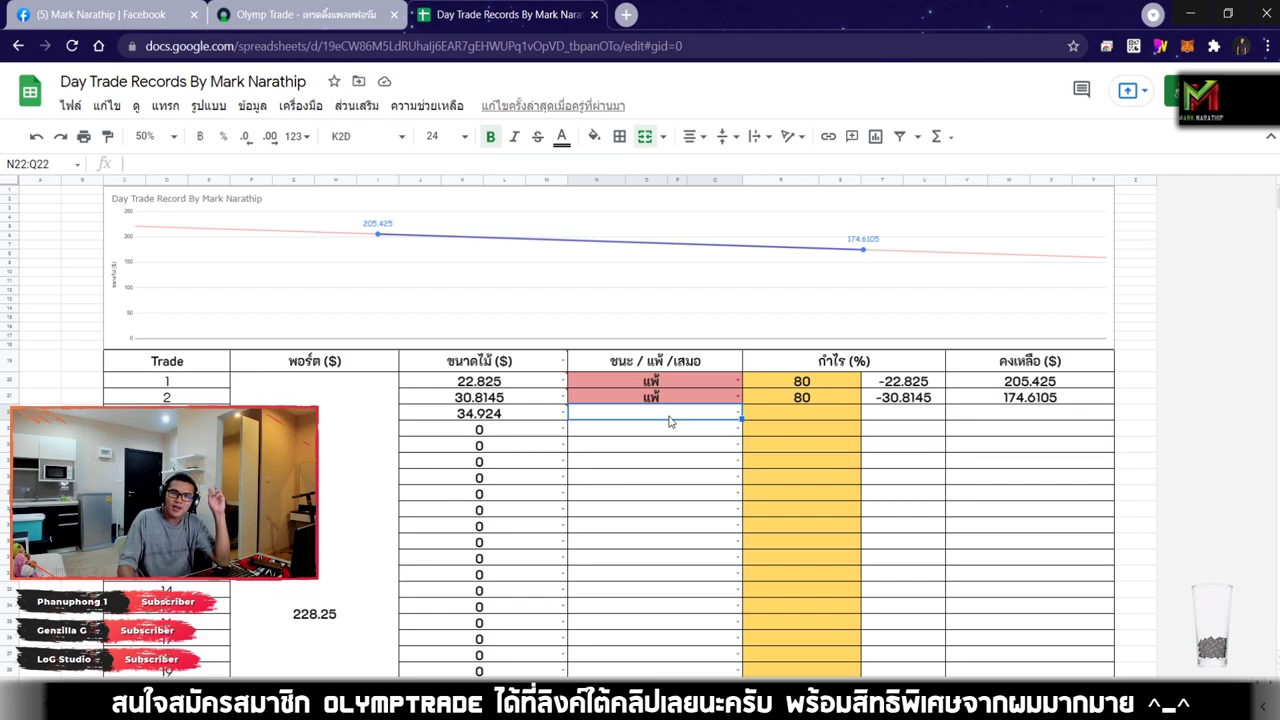
Review the trade 3 position size formula and the remaining balance after trade 2
{"action": "left_click", "coordinate": [496, 418]}
{"action": "left_click", "coordinate": [555, 545]}
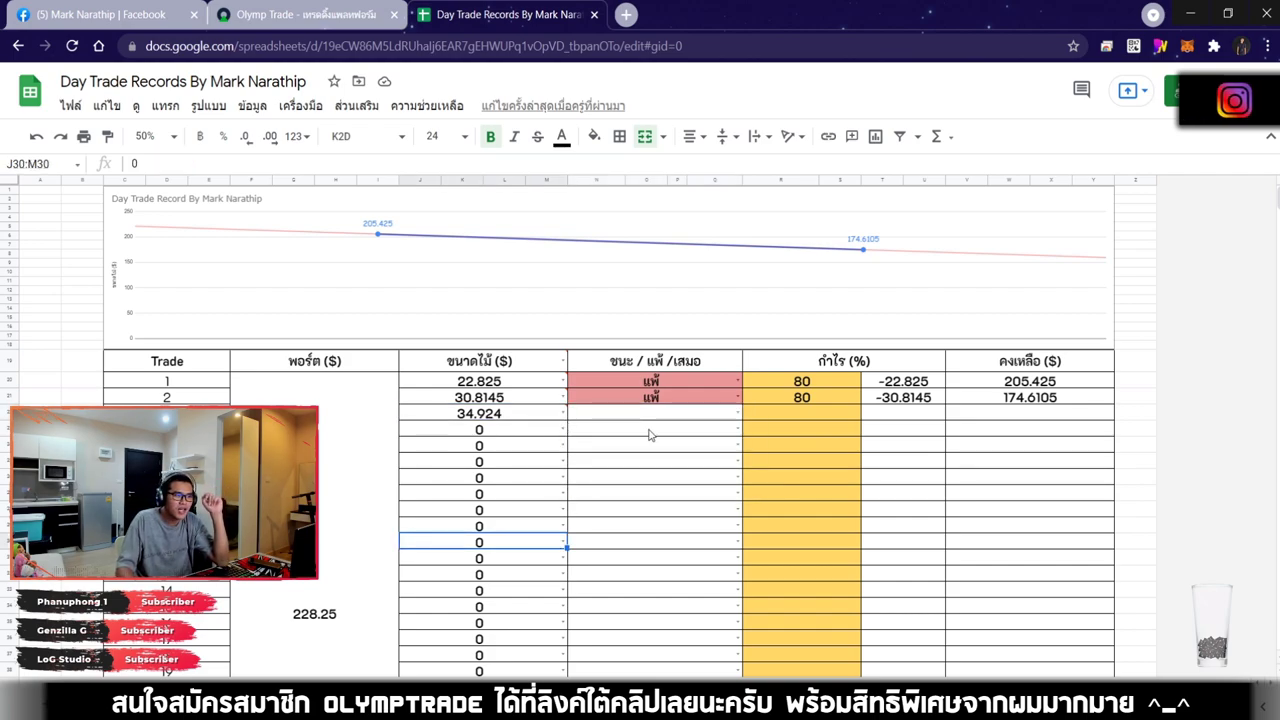
{"action": "left_click", "coordinate": [1028, 402]}
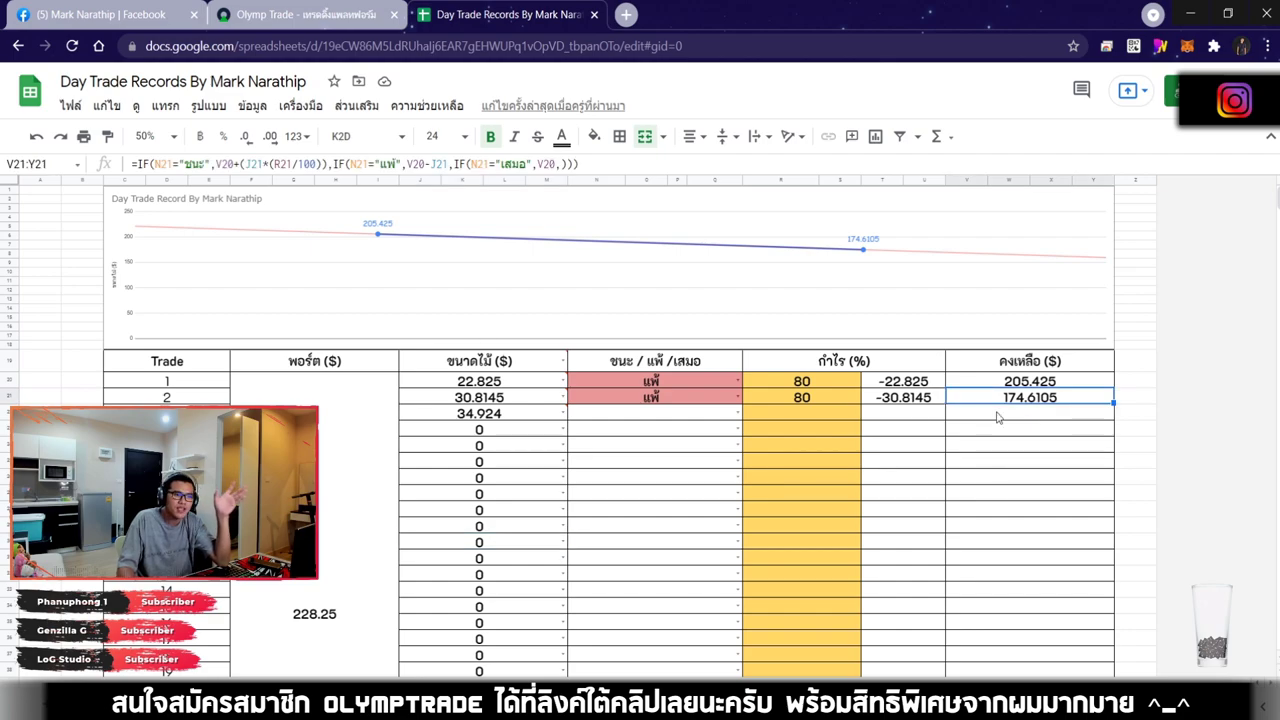
{"action": "left_click", "coordinate": [484, 418]}
{"action": "scroll", "coordinate": [805, 440], "scroll_direction": "down", "scroll_amount": 2}
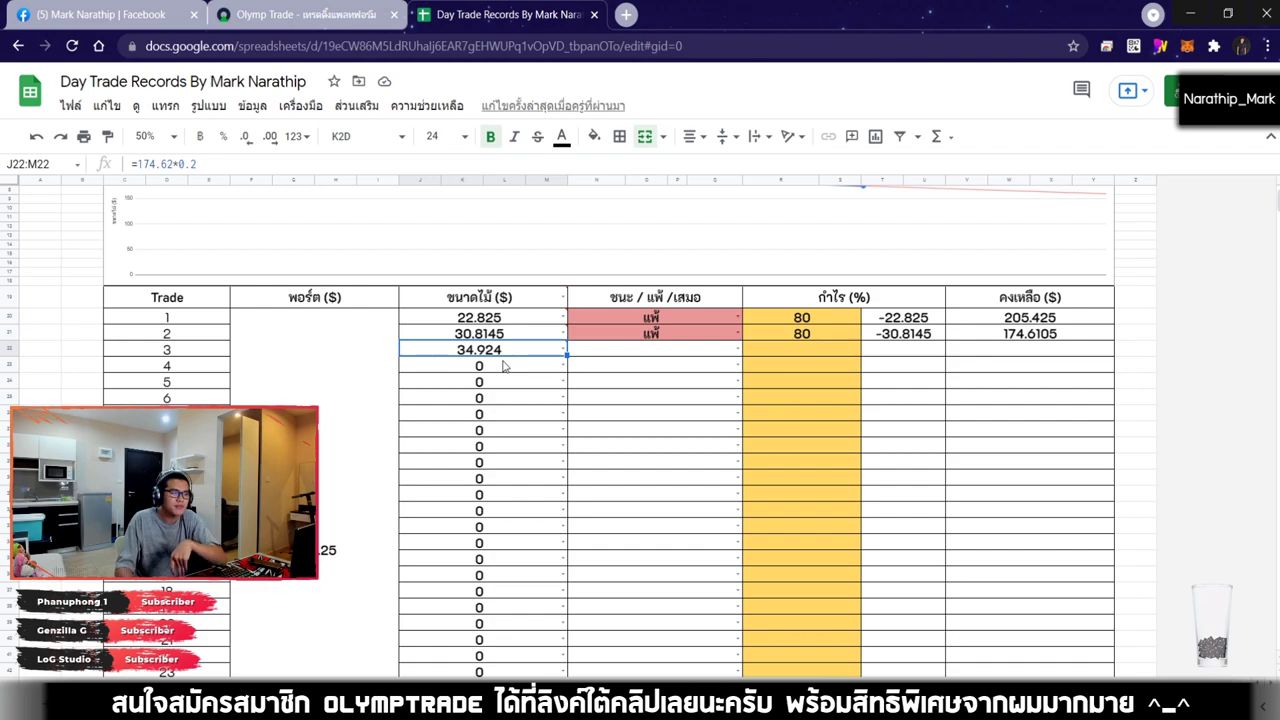
Set trade 3's result to ชนะ with a profit rate of 80% and check the total profit cell in the summary row
{"action": "left_click", "coordinate": [700, 349]}
{"action": "left_click", "coordinate": [700, 349]}
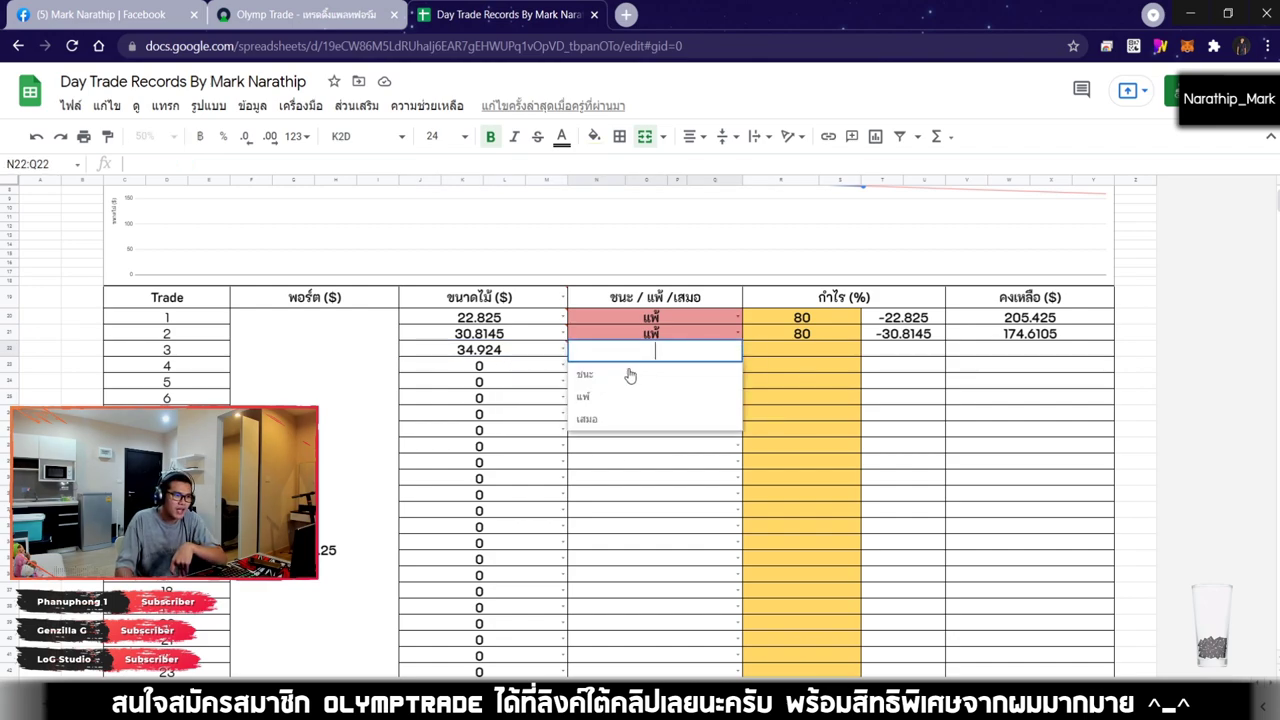
{"action": "left_click", "coordinate": [700, 368]}
{"action": "left_click", "coordinate": [829, 350]}
{"action": "type", "text": "80"}
{"action": "key", "text": "Return"}
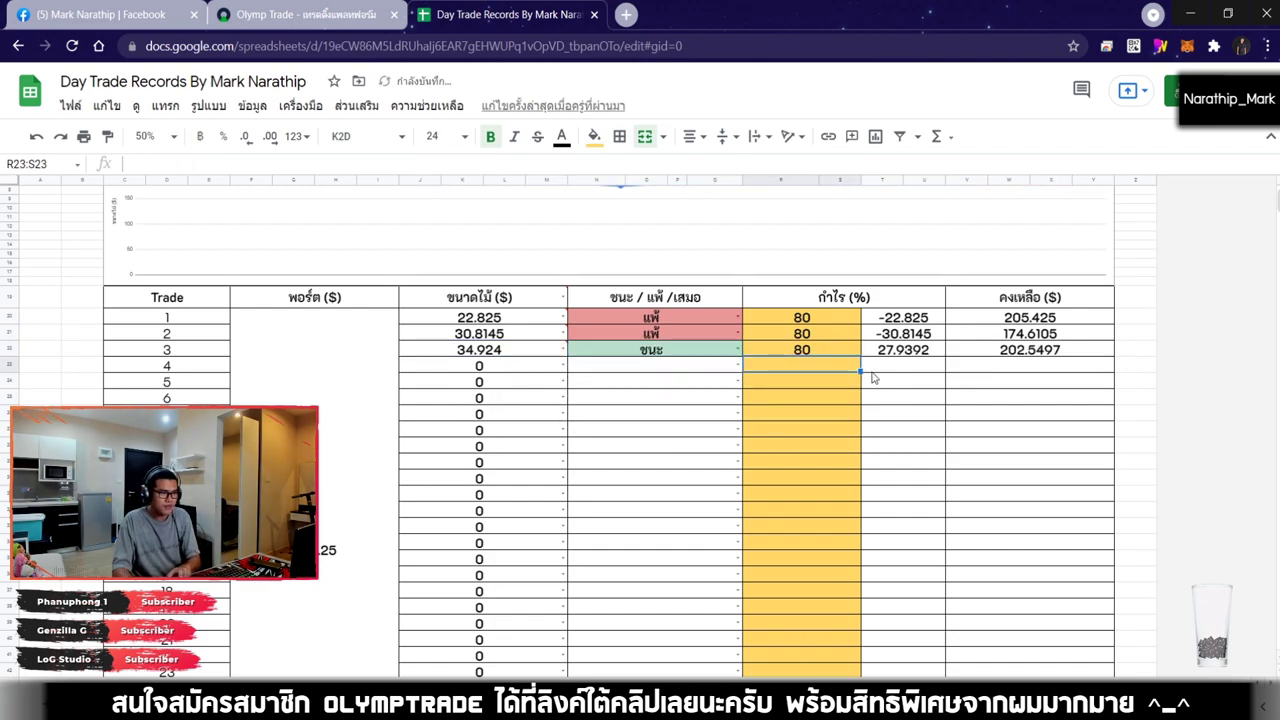
{"action": "scroll", "coordinate": [899, 361], "scroll_direction": "down", "scroll_amount": 5}
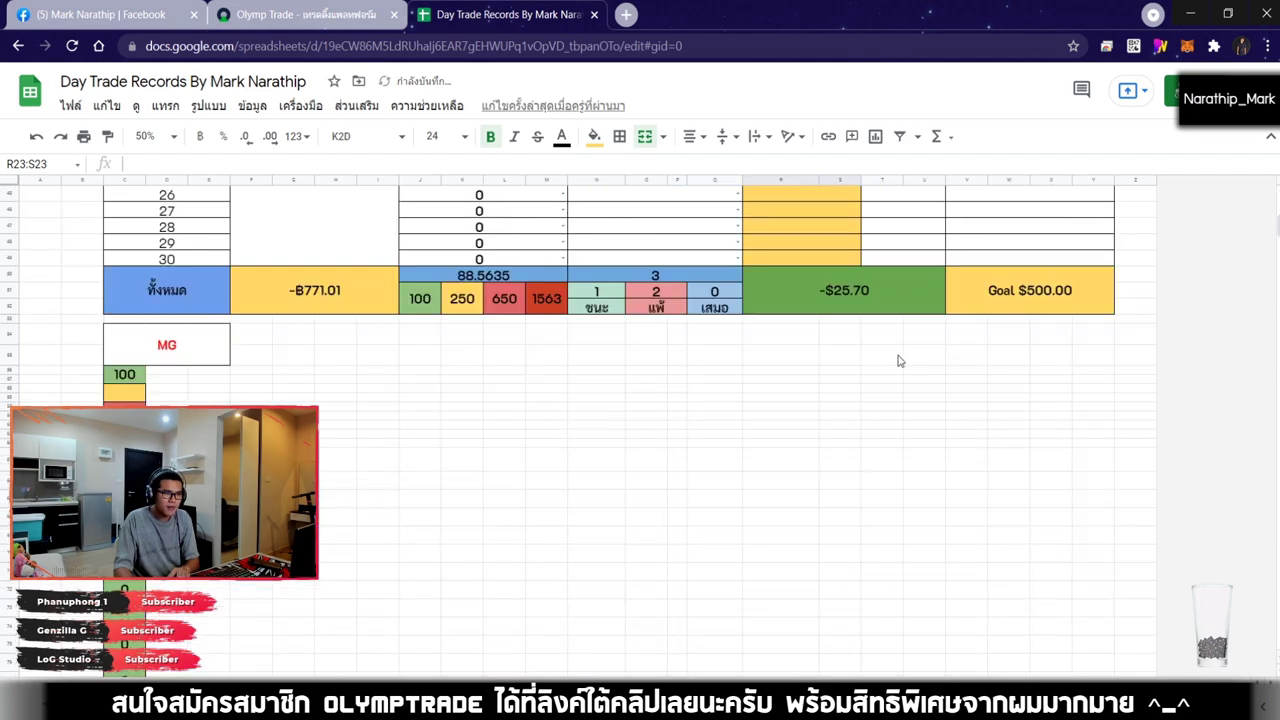
{"action": "left_click", "coordinate": [866, 296]}
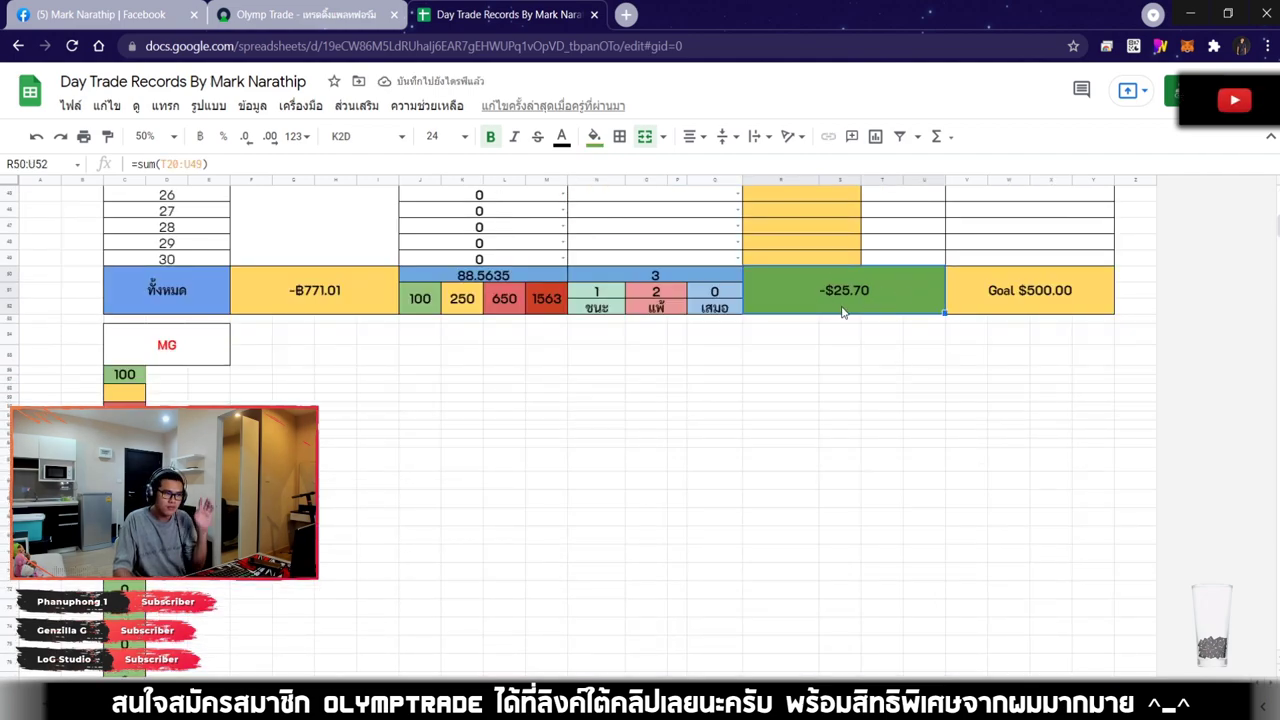
Clear trade 3's result and compare the total profit in the summary row
{"action": "scroll", "coordinate": [860, 340], "scroll_direction": "up", "scroll_amount": 5}
{"action": "left_click", "coordinate": [651, 217]}
{"action": "key", "text": "Delete"}
{"action": "scroll", "coordinate": [871, 357], "scroll_direction": "down", "scroll_amount": 5}
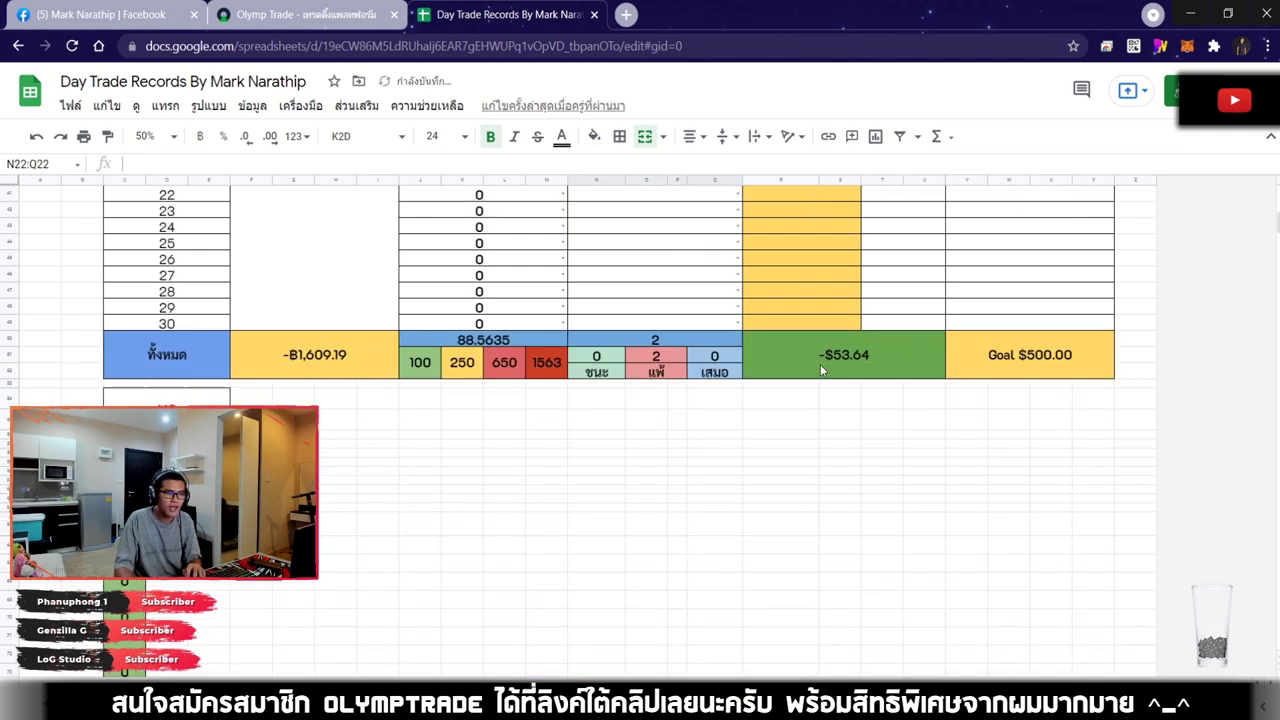
{"action": "scroll", "coordinate": [823, 380], "scroll_direction": "down", "scroll_amount": 2}
{"action": "scroll", "coordinate": [863, 340], "scroll_direction": "up", "scroll_amount": 5}
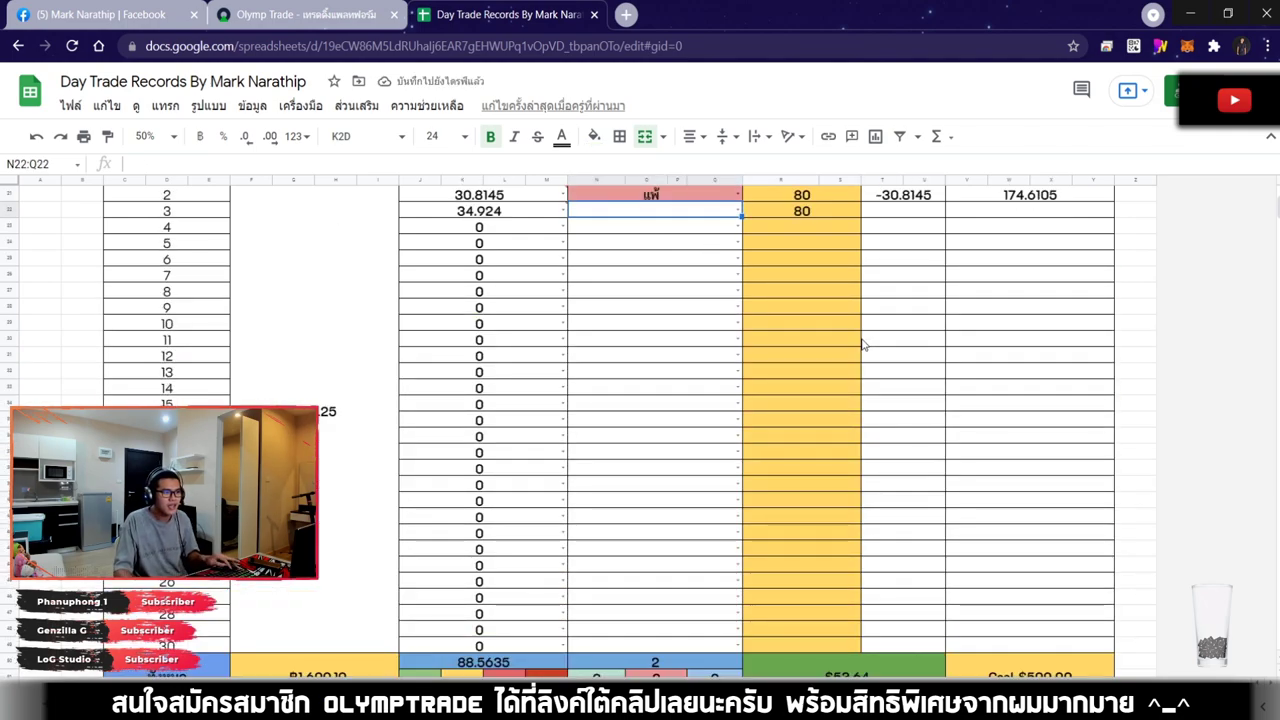
Undo the cleared result, set trade 3 to แพ้ instead, and check the total profit cell
{"action": "key", "text": "ctrl+z"}
{"action": "double_click", "coordinate": [708, 215]}
{"action": "left_click", "coordinate": [610, 258]}
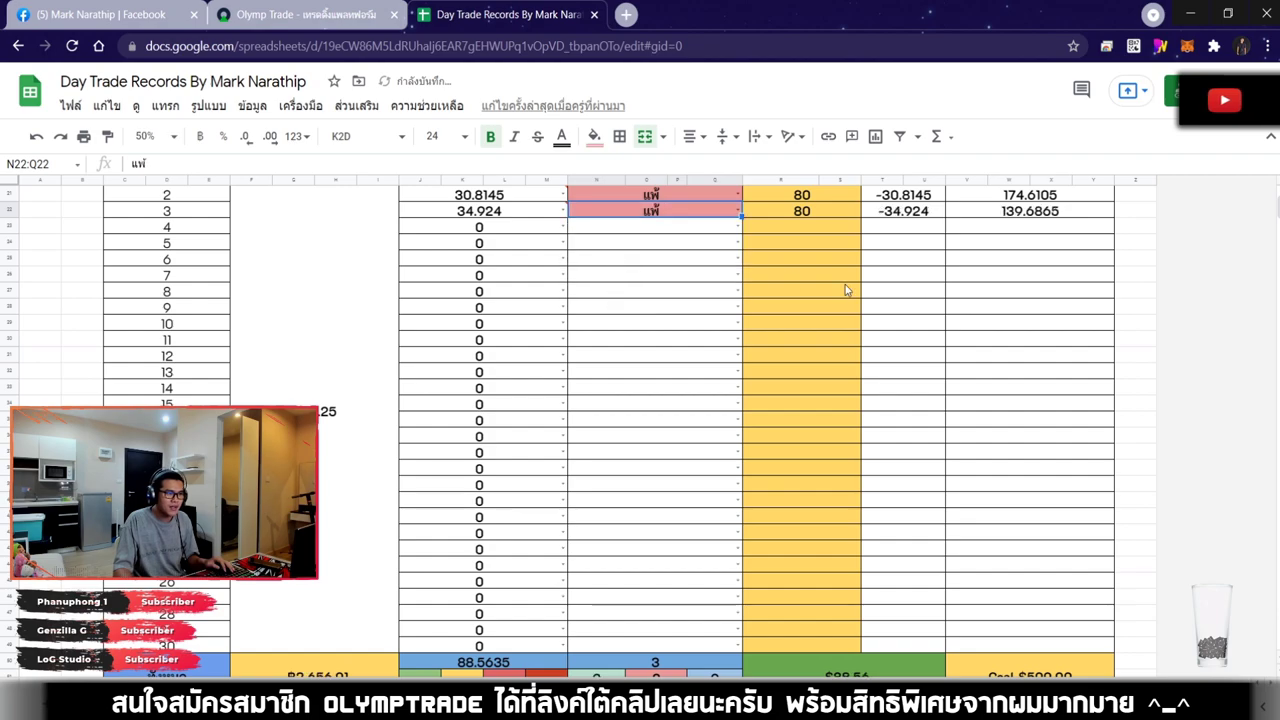
{"action": "scroll", "coordinate": [870, 300], "scroll_direction": "down", "scroll_amount": 5}
{"action": "left_click", "coordinate": [873, 298]}
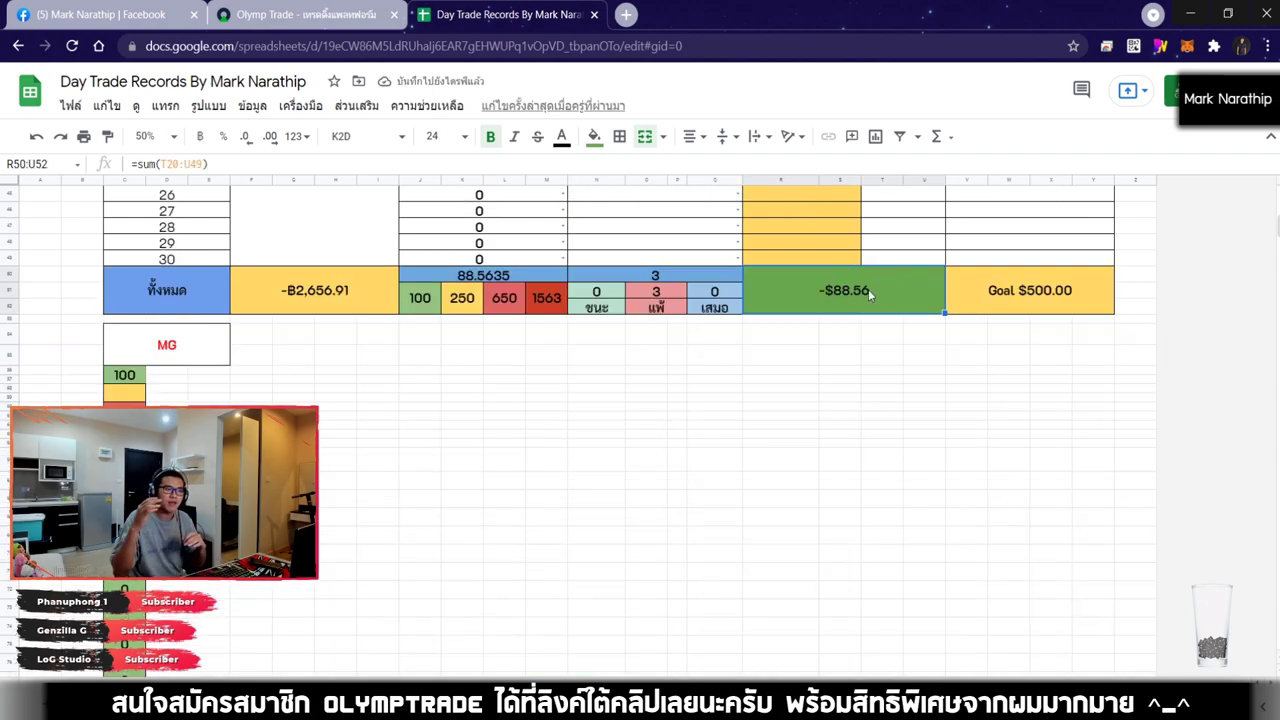
Clear trade 3's result cell and switch back to Olymp Trade
{"action": "scroll", "coordinate": [878, 372], "scroll_direction": "up", "scroll_amount": 6}
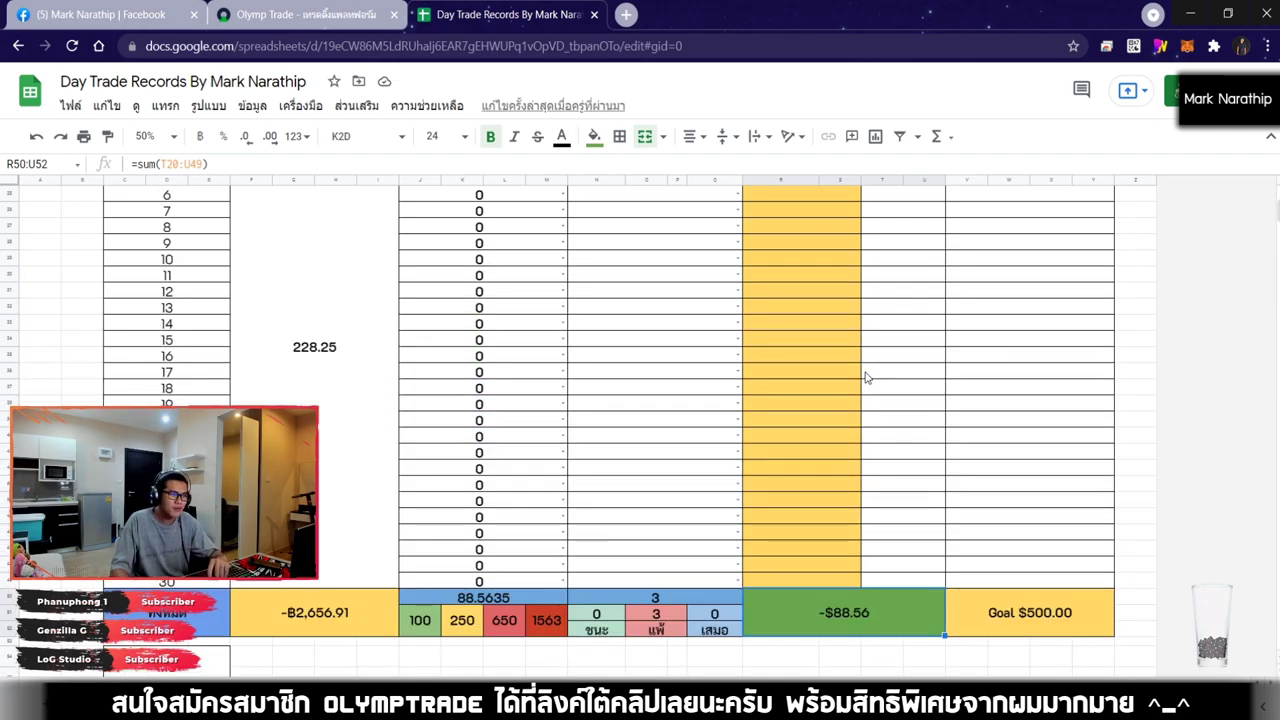
{"action": "left_click", "coordinate": [650, 270]}
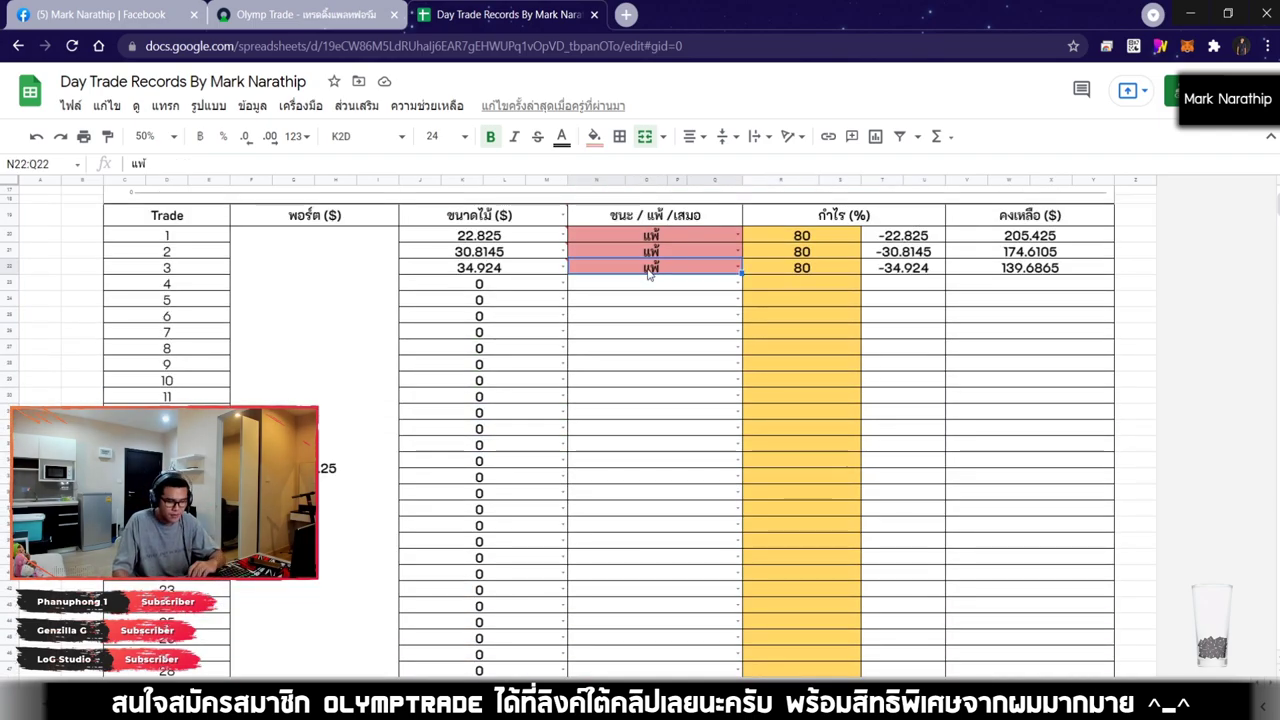
{"action": "key", "text": "Delete"}
{"action": "left_click", "coordinate": [358, 12]}
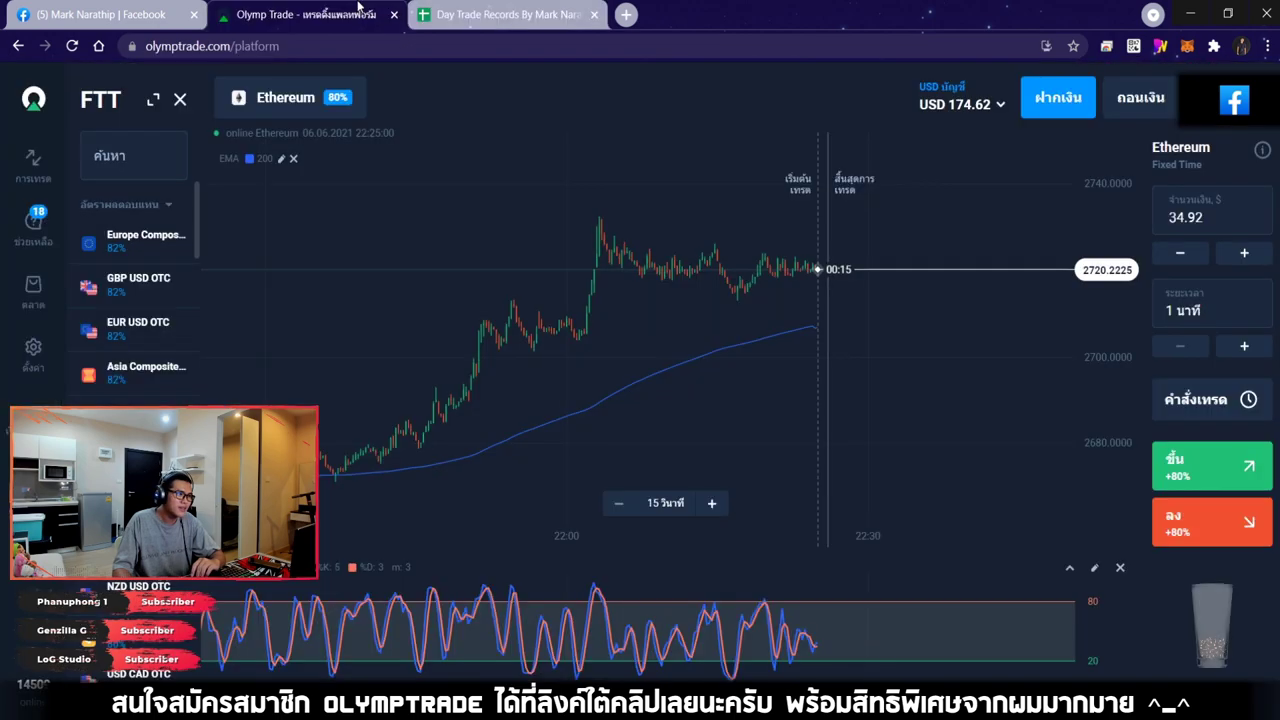
Examine the charts and stochastic signals of the listed assets, from Europe Composite Index and GBP USD OTC through USD CHF OTC and NZD USD OTC
{"action": "left_click", "coordinate": [166, 258]}
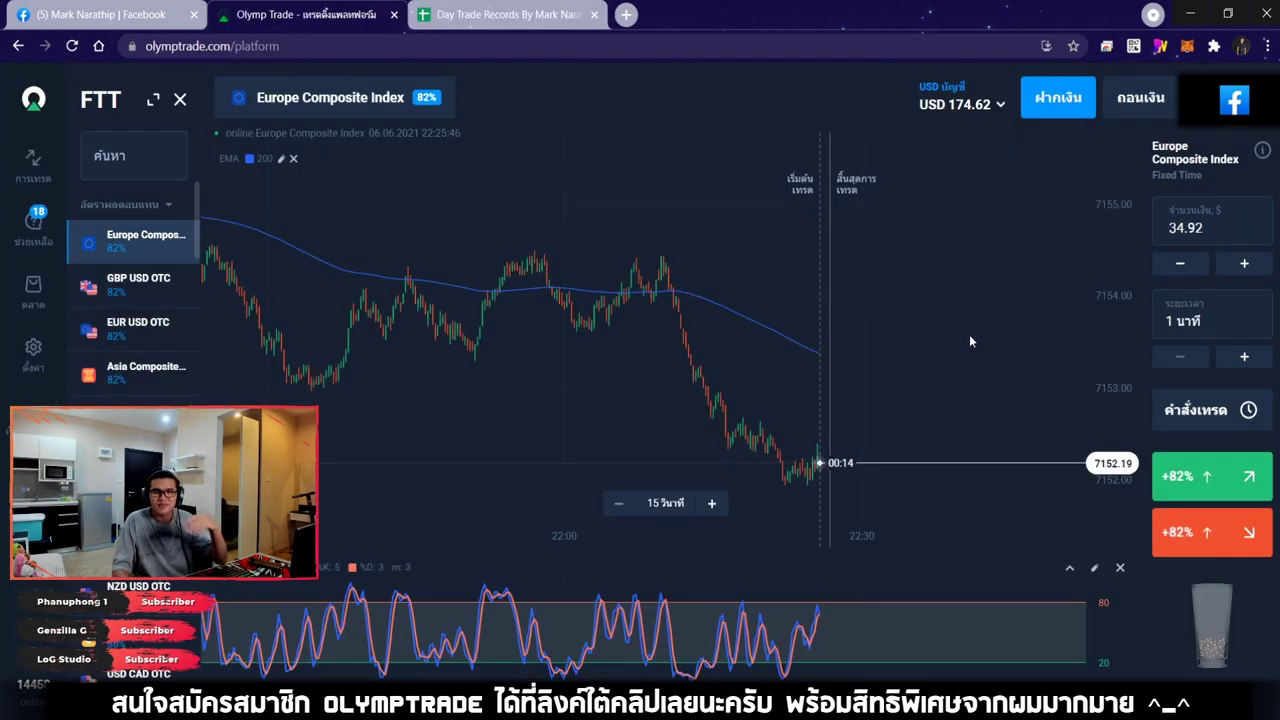
{"action": "left_click", "coordinate": [140, 285]}
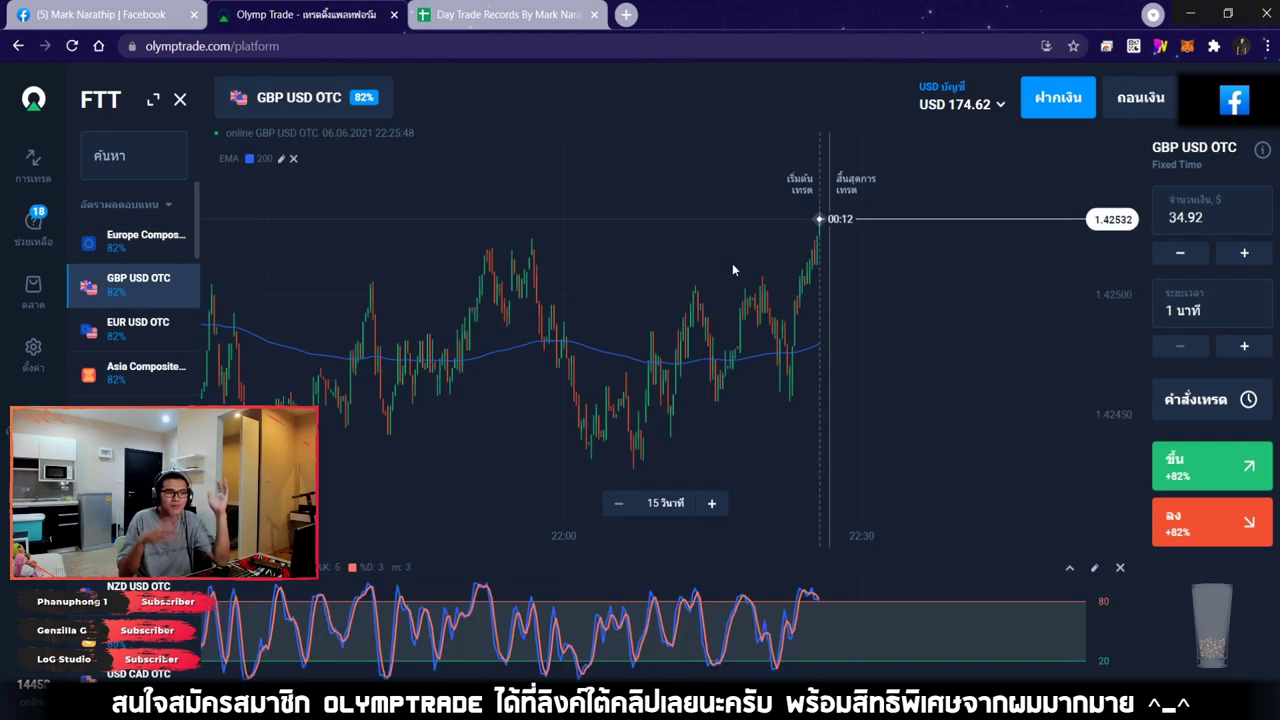
{"action": "left_click", "coordinate": [96, 333]}
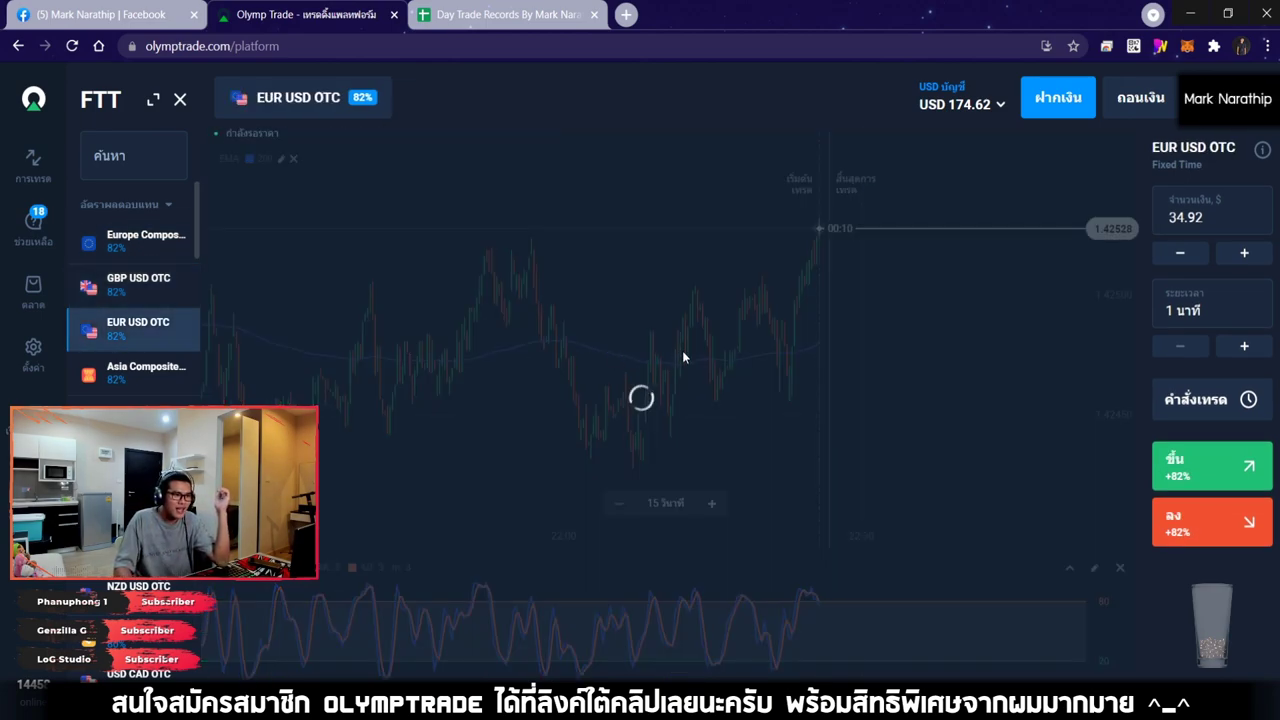
{"action": "left_click", "coordinate": [143, 380]}
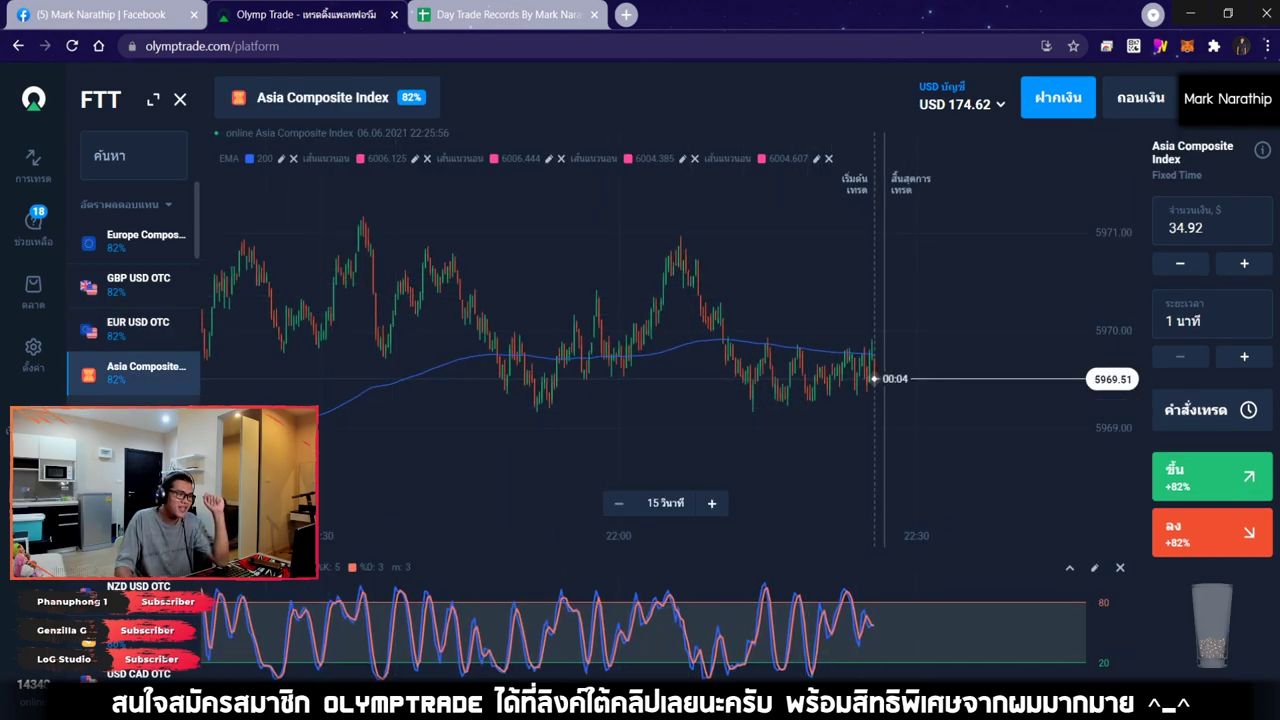
{"action": "left_click", "coordinate": [143, 424]}
{"action": "scroll", "coordinate": [634, 349], "scroll_direction": "down", "scroll_amount": 5}
{"action": "scroll", "coordinate": [634, 349], "scroll_direction": "up", "scroll_amount": 5}
{"action": "left_click", "coordinate": [143, 468]}
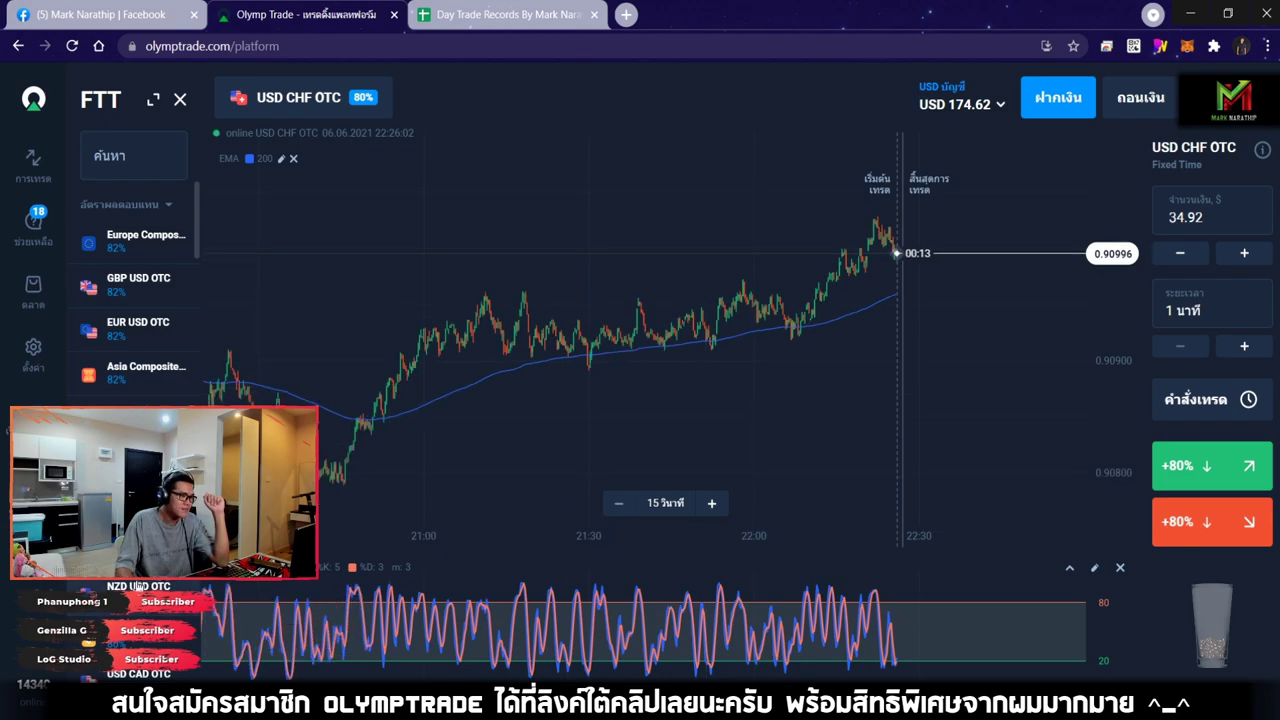
{"action": "left_click", "coordinate": [143, 512]}
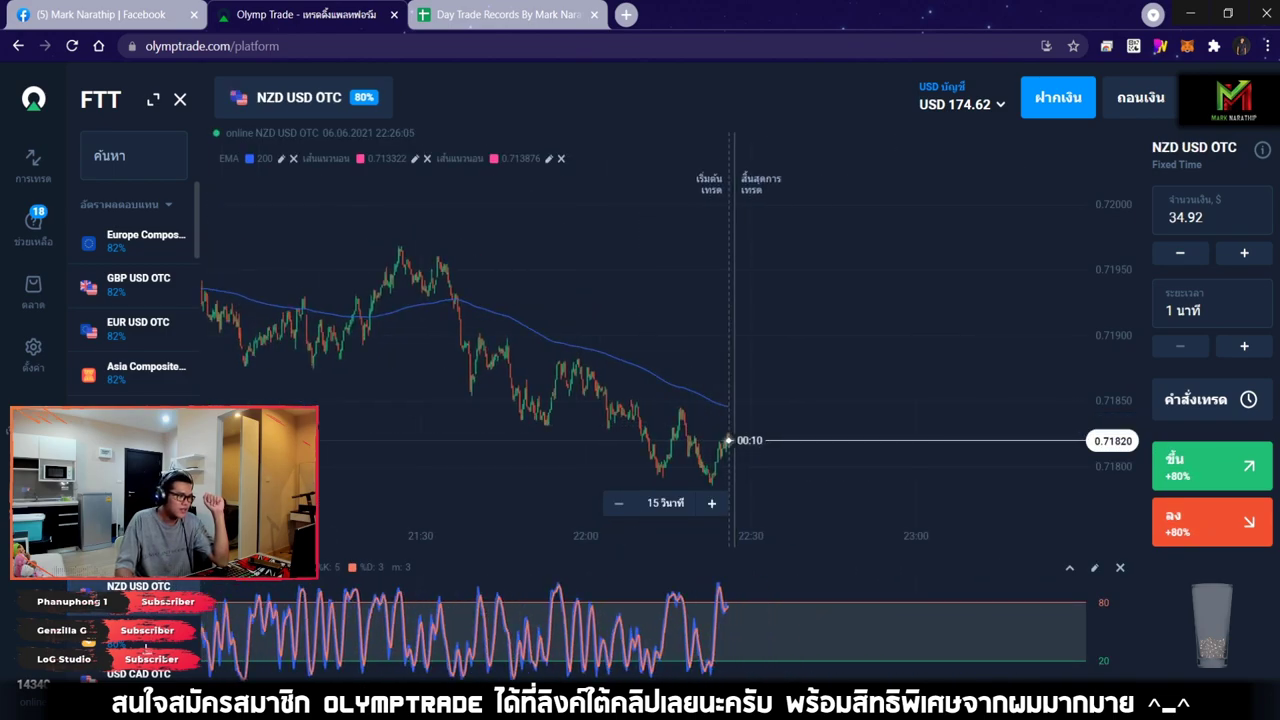
Open the Basic Altcoin Index and place a one-minute up trade of 34.92
{"action": "left_click", "coordinate": [143, 556]}
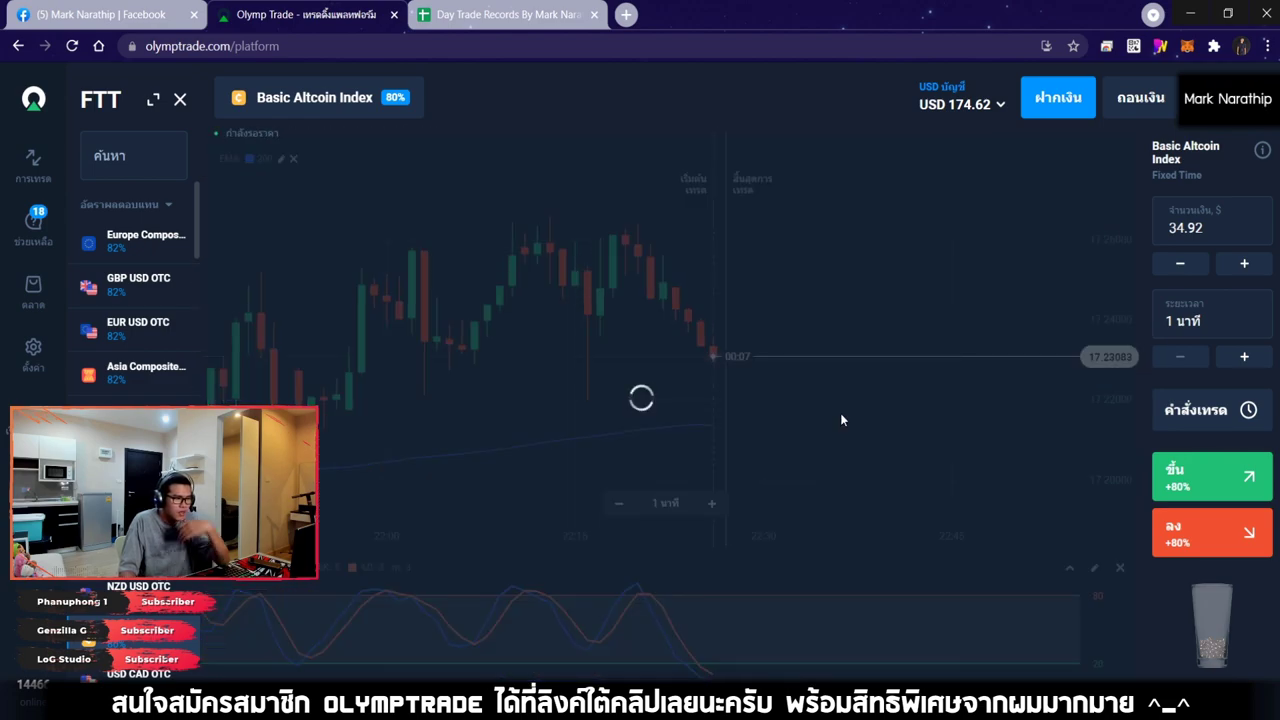
{"action": "left_click", "coordinate": [1196, 469]}
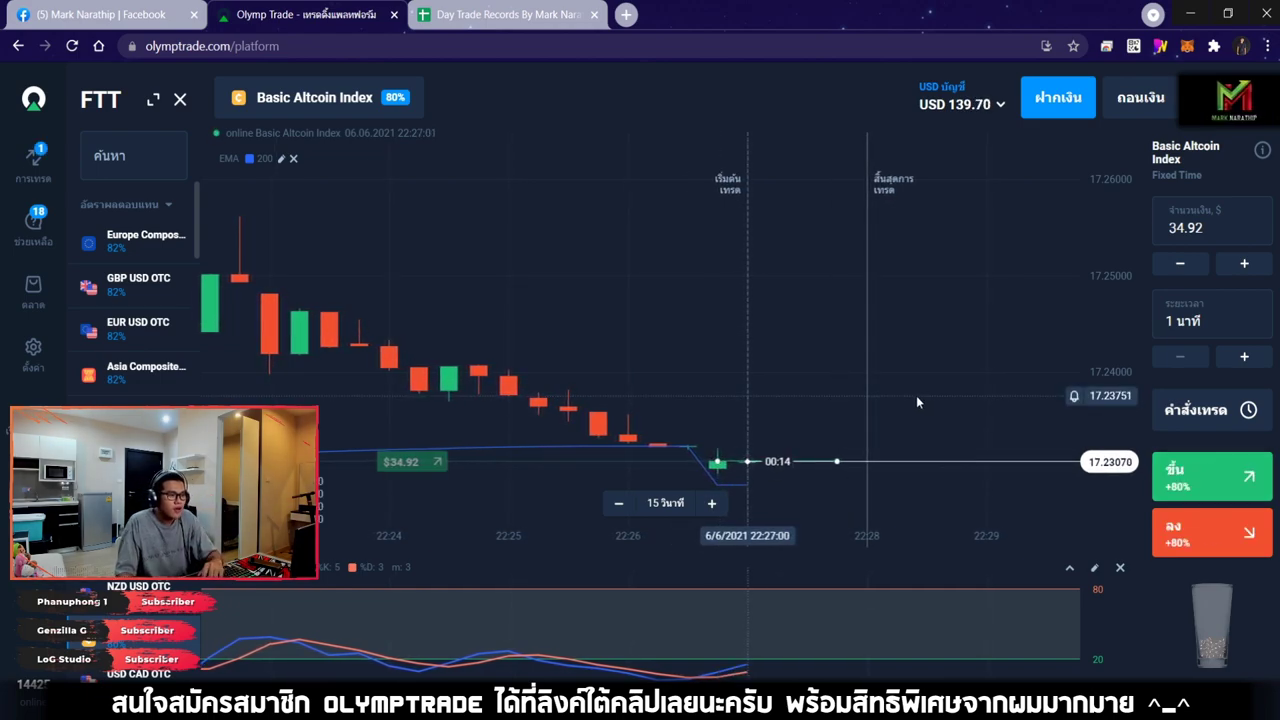
Draw a freehand white arrow rising beneath the EMA line on the Basic Altcoin Index chart with the screen annotation pencil
{"action": "scroll", "coordinate": [918, 401], "scroll_direction": "down", "scroll_amount": 6}
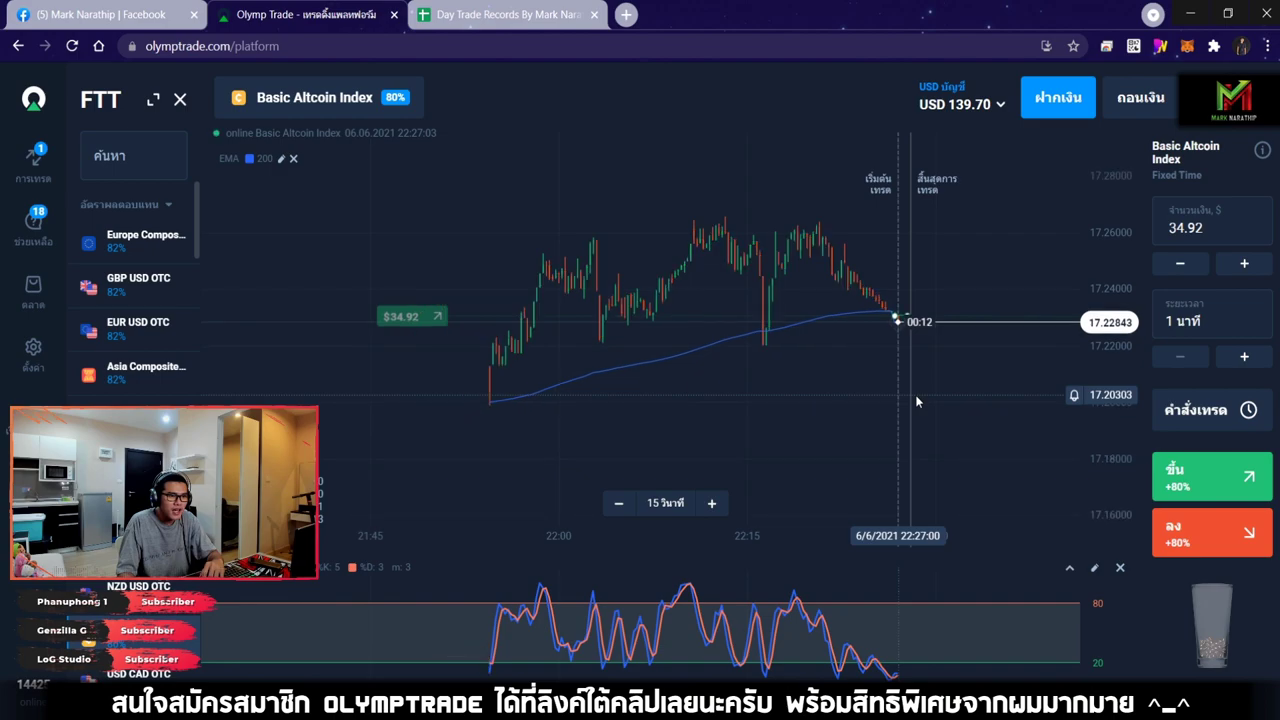
{"action": "scroll", "coordinate": [918, 401], "scroll_direction": "down", "scroll_amount": 1}
{"action": "left_click", "coordinate": [1160, 46]}
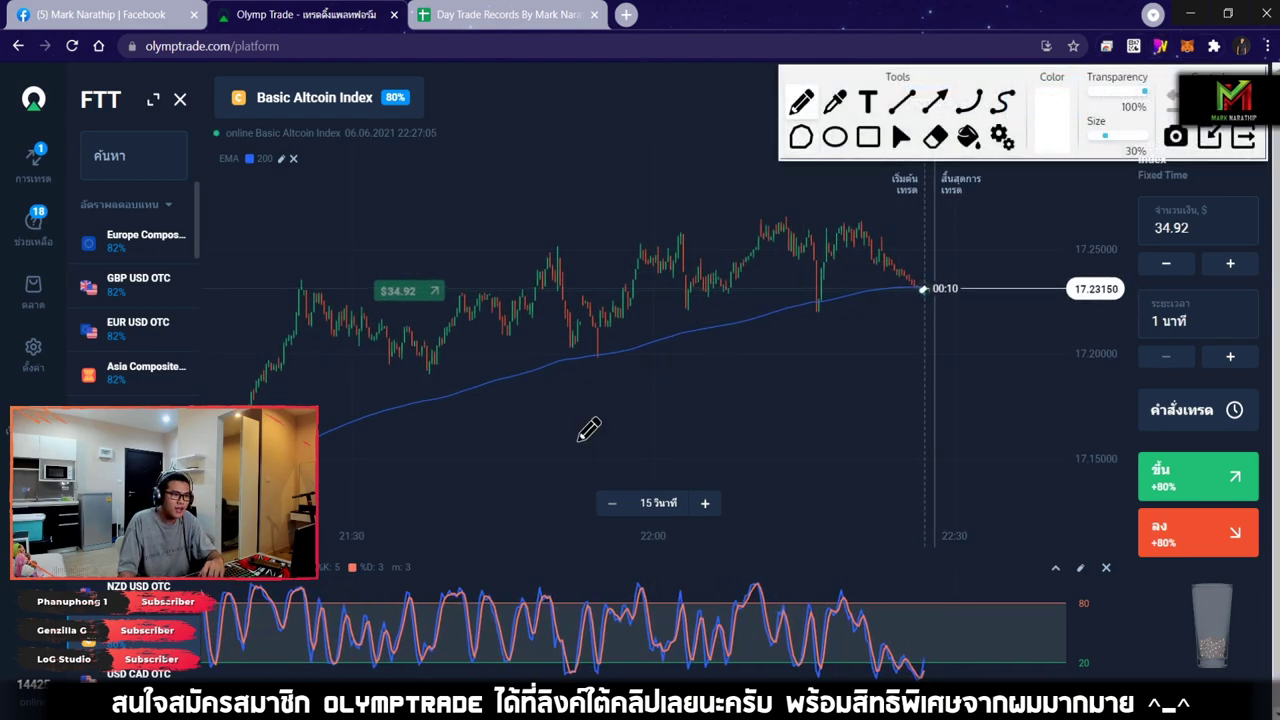
{"action": "mouse_move", "coordinate": [337, 465]}
{"action": "left_mouse_down"}
{"action": "mouse_move", "coordinate": [766, 382]}
{"action": "mouse_move", "coordinate": [940, 316]}
{"action": "left_mouse_up"}
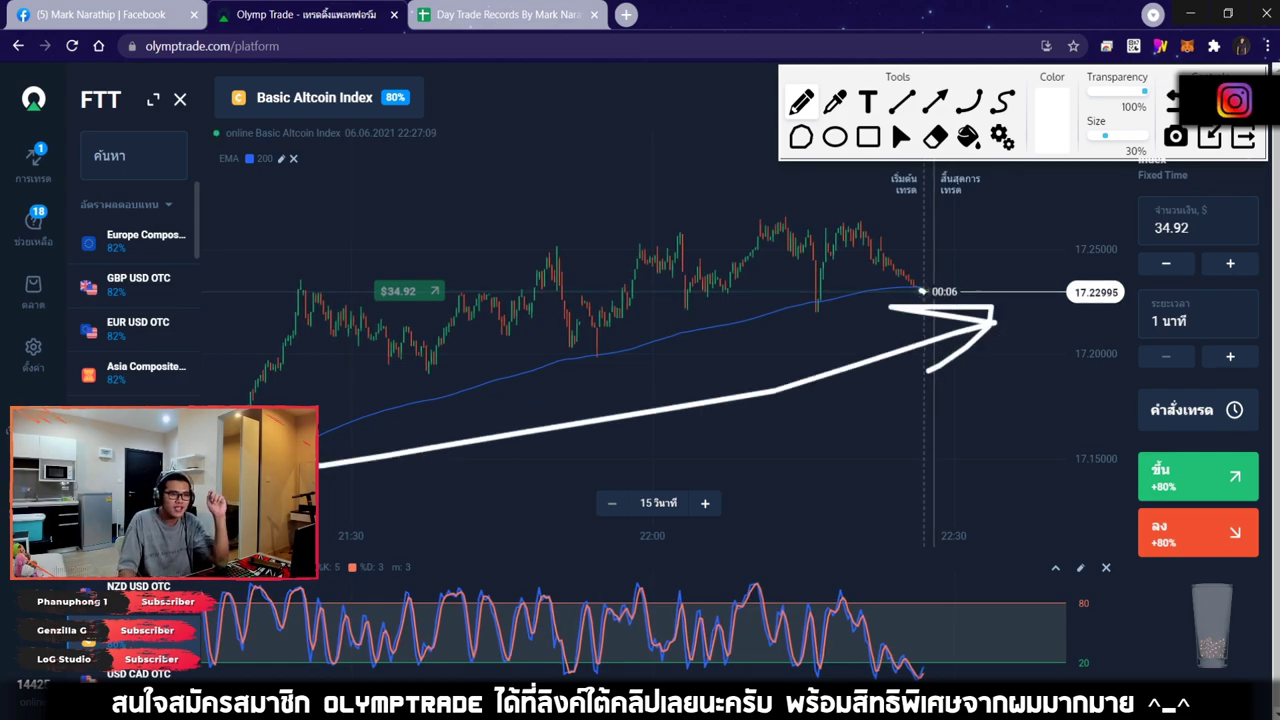
Replace the previous annotation on the Basic Altcoin Index chart with a steep freehand rising arrow ahead of the latest candles, on a closer view
{"action": "left_click", "coordinate": [931, 141]}
{"action": "scroll", "coordinate": [967, 260], "scroll_direction": "up", "scroll_amount": 5}
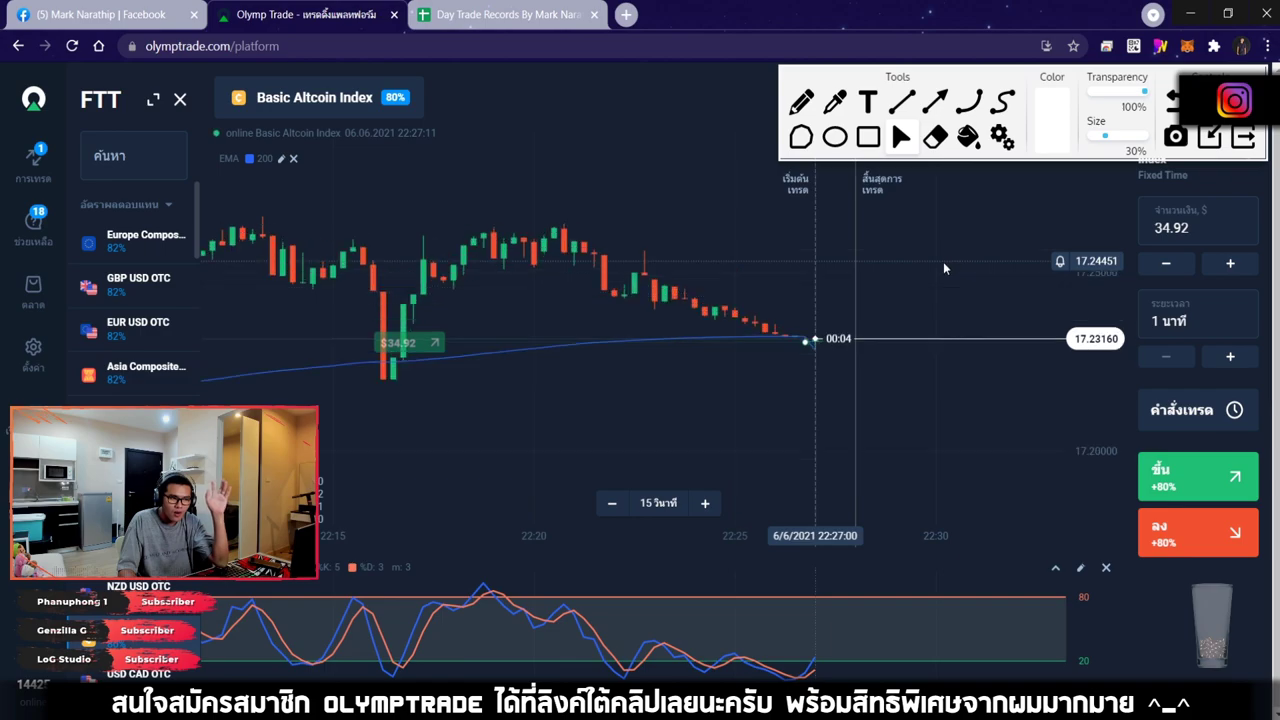
{"action": "left_click", "coordinate": [801, 103]}
{"action": "left_click_drag", "start_coordinate": [791, 468], "coordinate": [960, 237]}
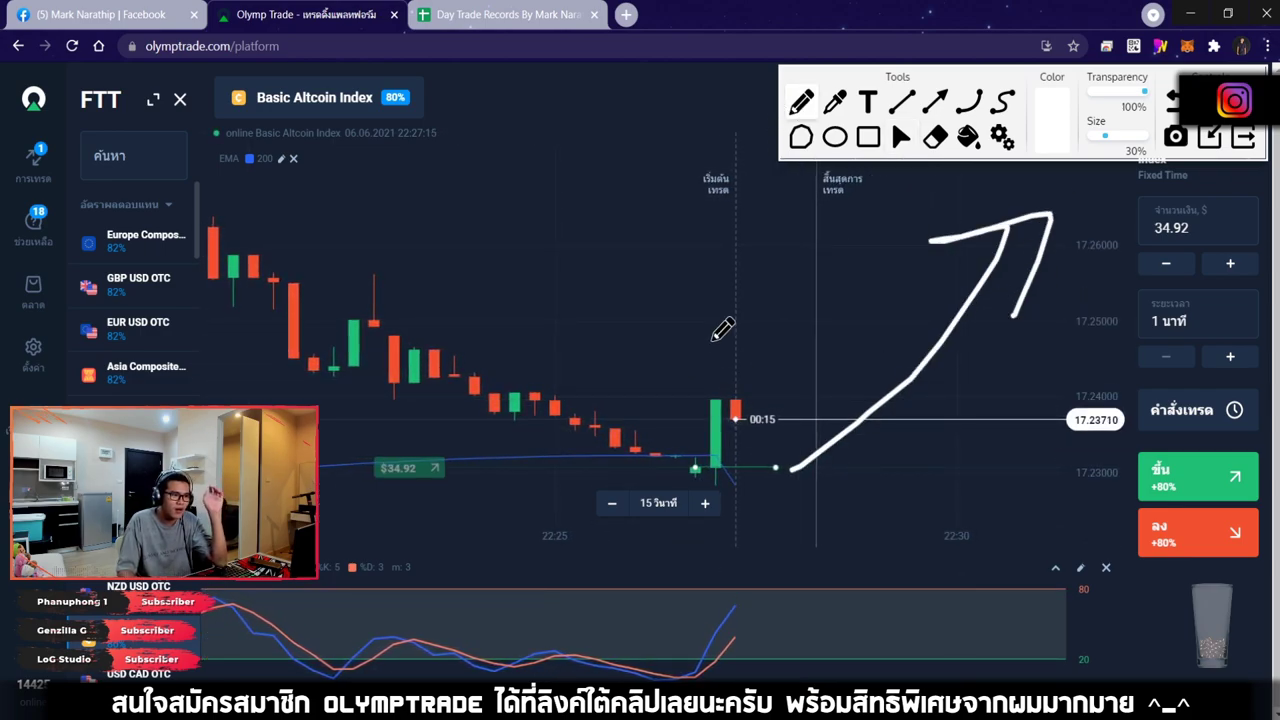
Draw a falling arrow along the declining candles and a second rising arrow, and mark the low of the stochastic lines
{"action": "scroll", "coordinate": [854, 240], "scroll_direction": "down", "scroll_amount": 2}
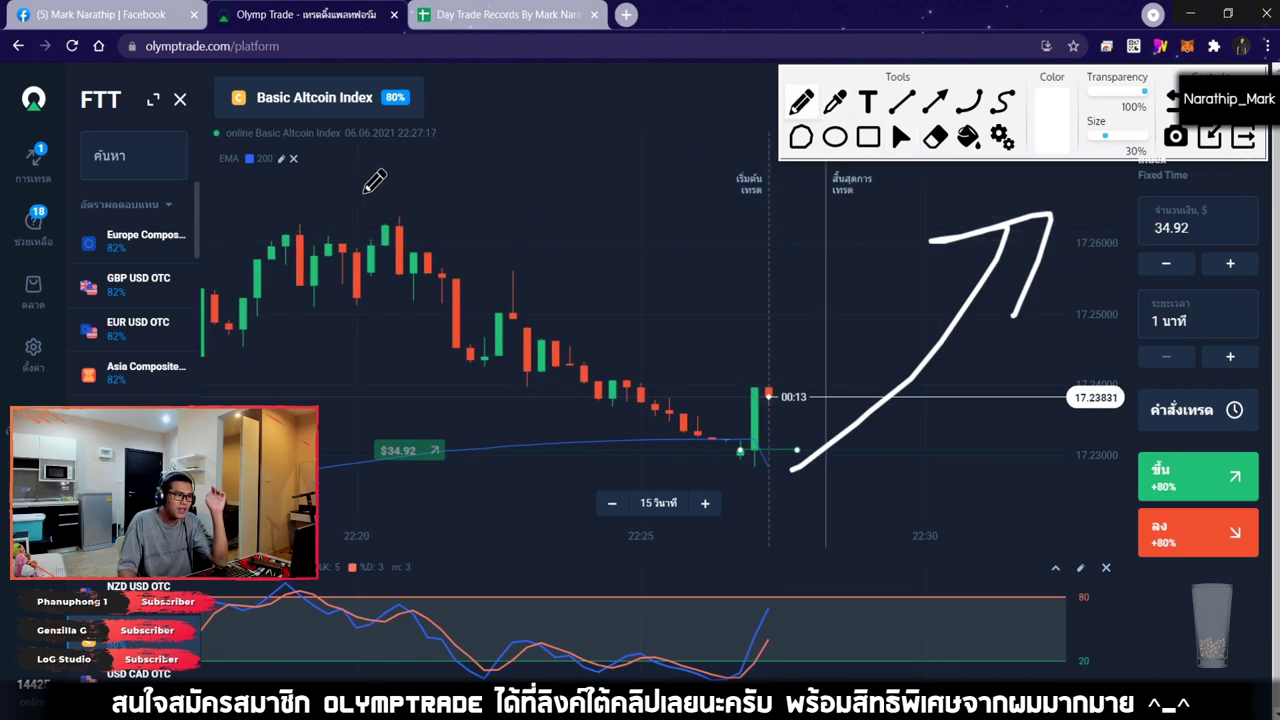
{"action": "mouse_move", "coordinate": [706, 412]}
{"action": "left_mouse_down"}
{"action": "mouse_move", "coordinate": [652, 328]}
{"action": "mouse_move", "coordinate": [565, 382]}
{"action": "left_mouse_up"}
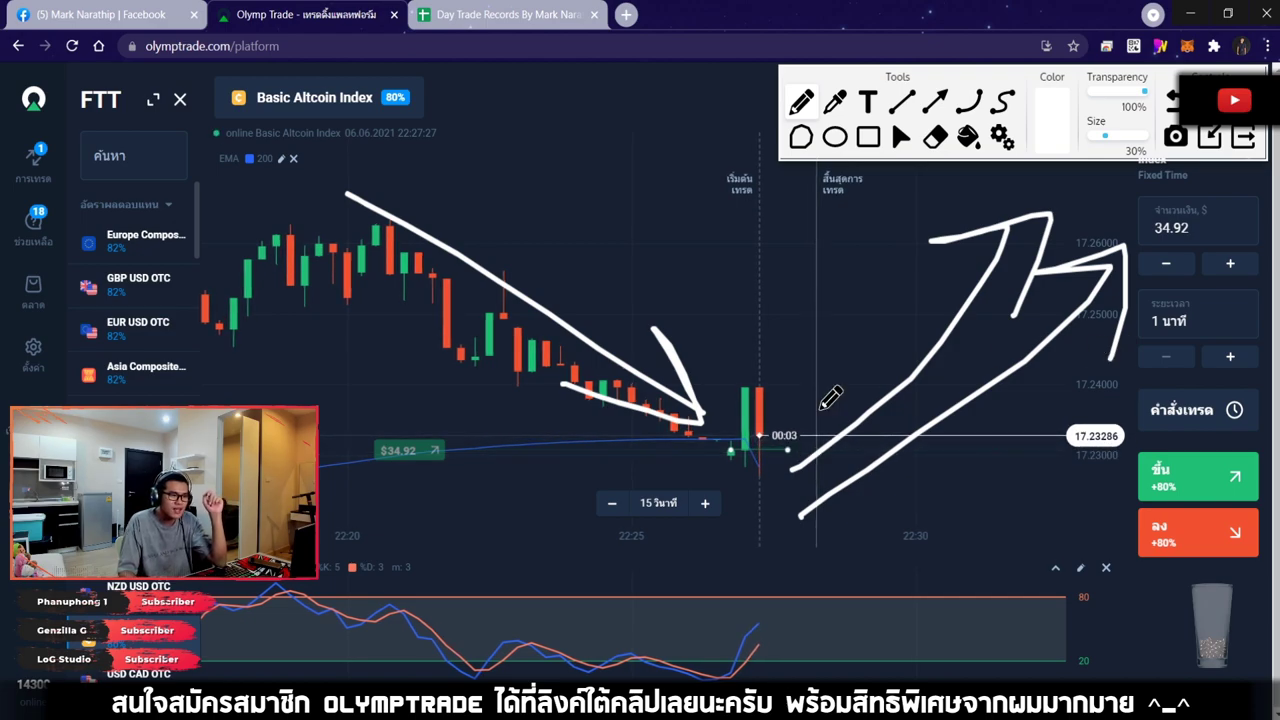
{"action": "left_click_drag", "start_coordinate": [697, 657], "coordinate": [693, 676]}
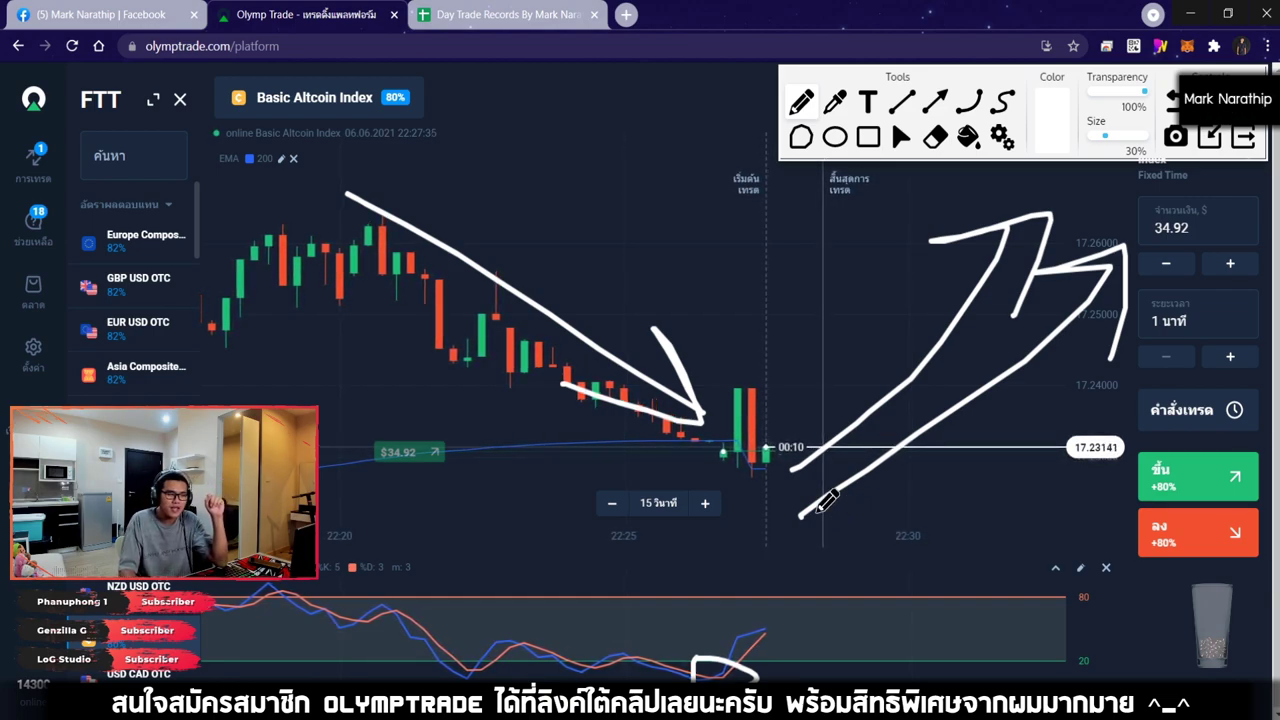
Circle the latest candles around the trade entry, add a short rising arrow from them, and leave the screen annotation mode
{"action": "left_click_drag", "start_coordinate": [858, 458], "coordinate": [872, 484]}
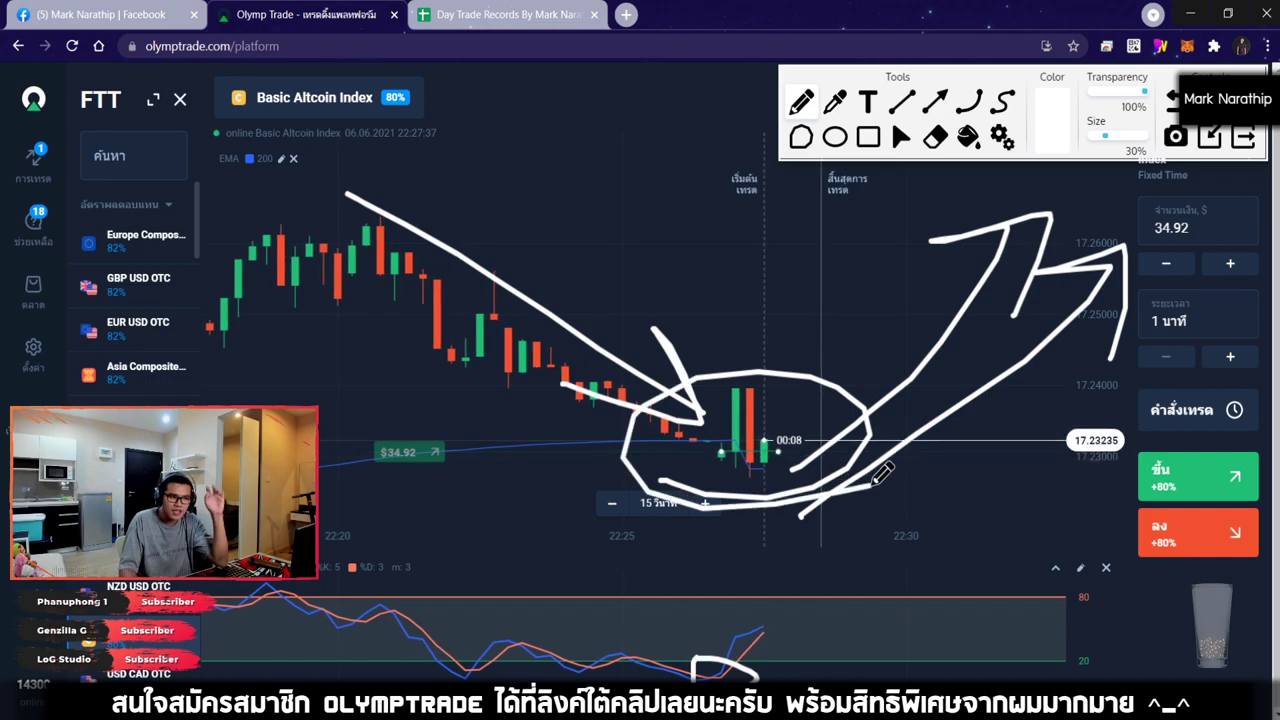
{"action": "left_click_drag", "start_coordinate": [762, 462], "coordinate": [800, 326]}
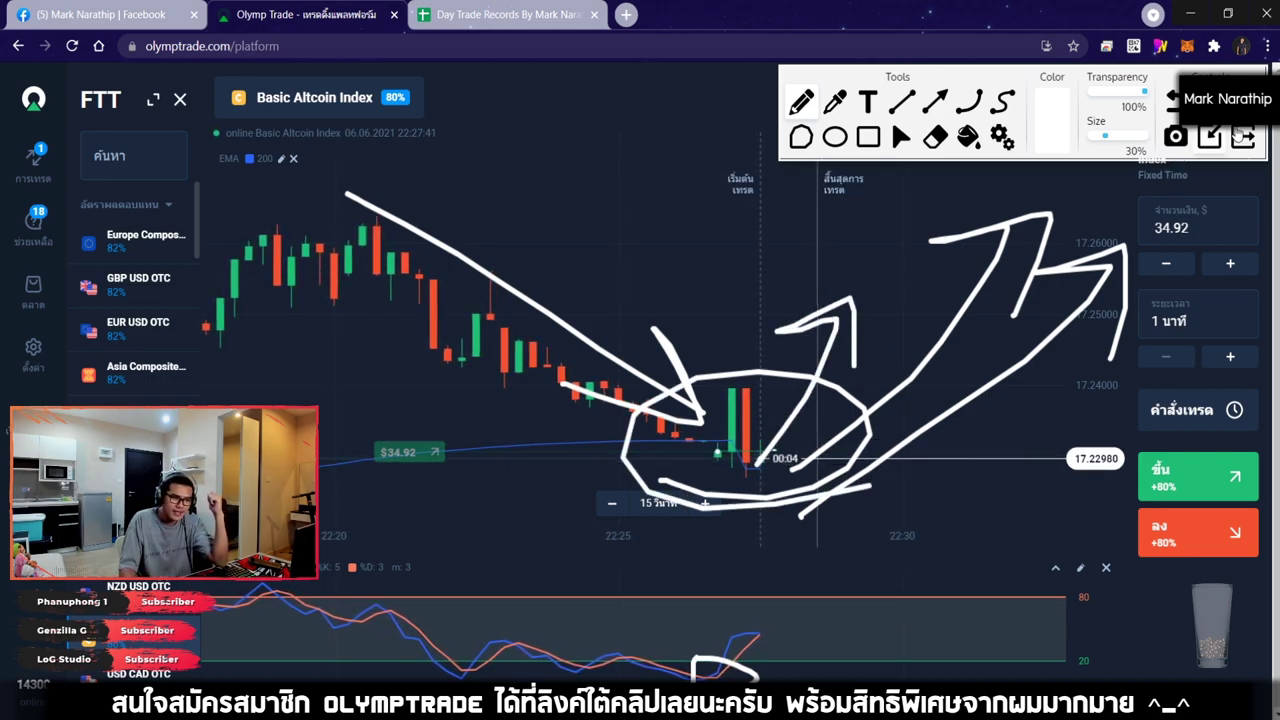
{"action": "key", "text": "Escape"}
Examine the Basic Altcoin Index candles and stochastic at close and wide range while the open up trade runs out
{"action": "scroll", "coordinate": [788, 376], "scroll_direction": "up", "scroll_amount": 3}
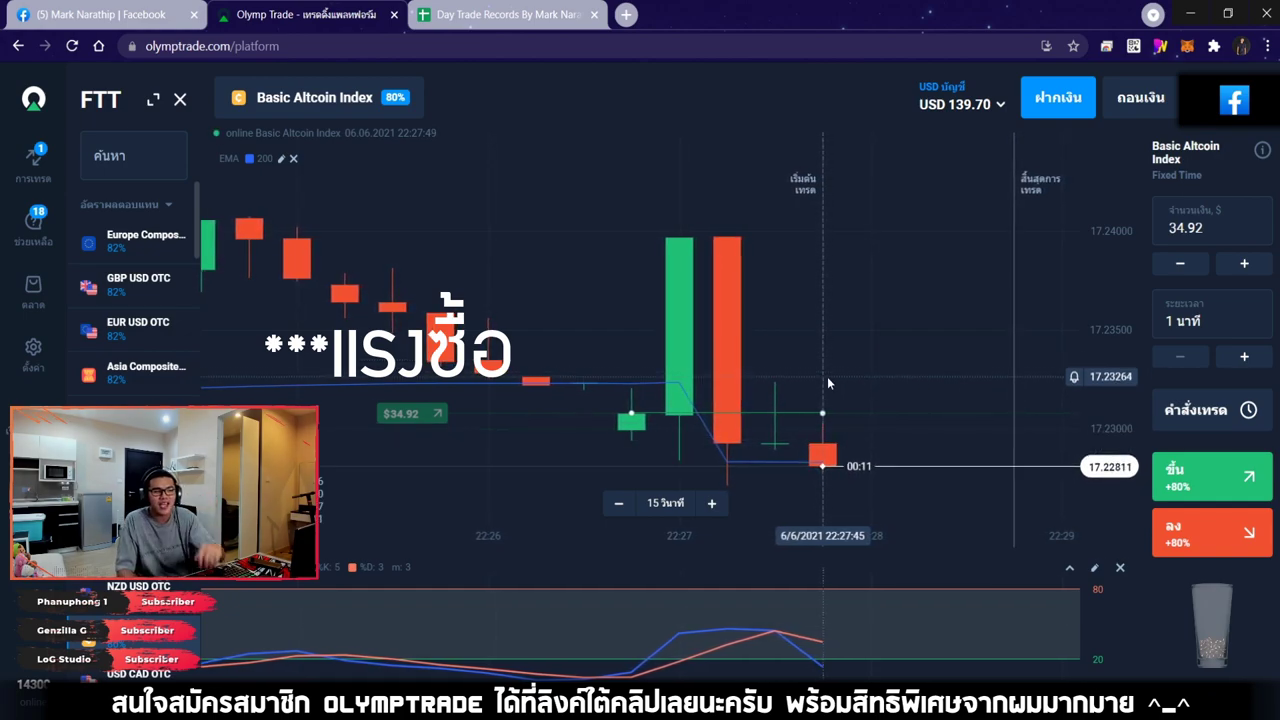
{"action": "scroll", "coordinate": [846, 371], "scroll_direction": "down", "scroll_amount": 3}
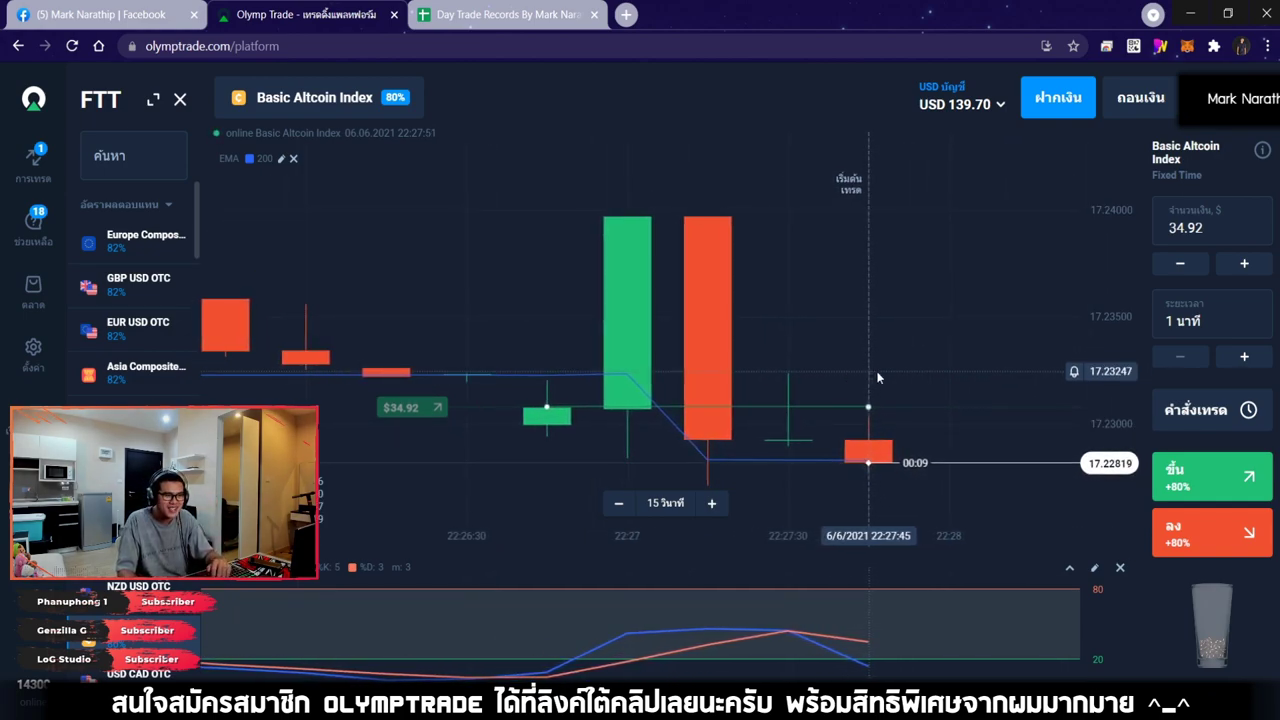
{"action": "scroll", "coordinate": [878, 378], "scroll_direction": "up", "scroll_amount": 3}
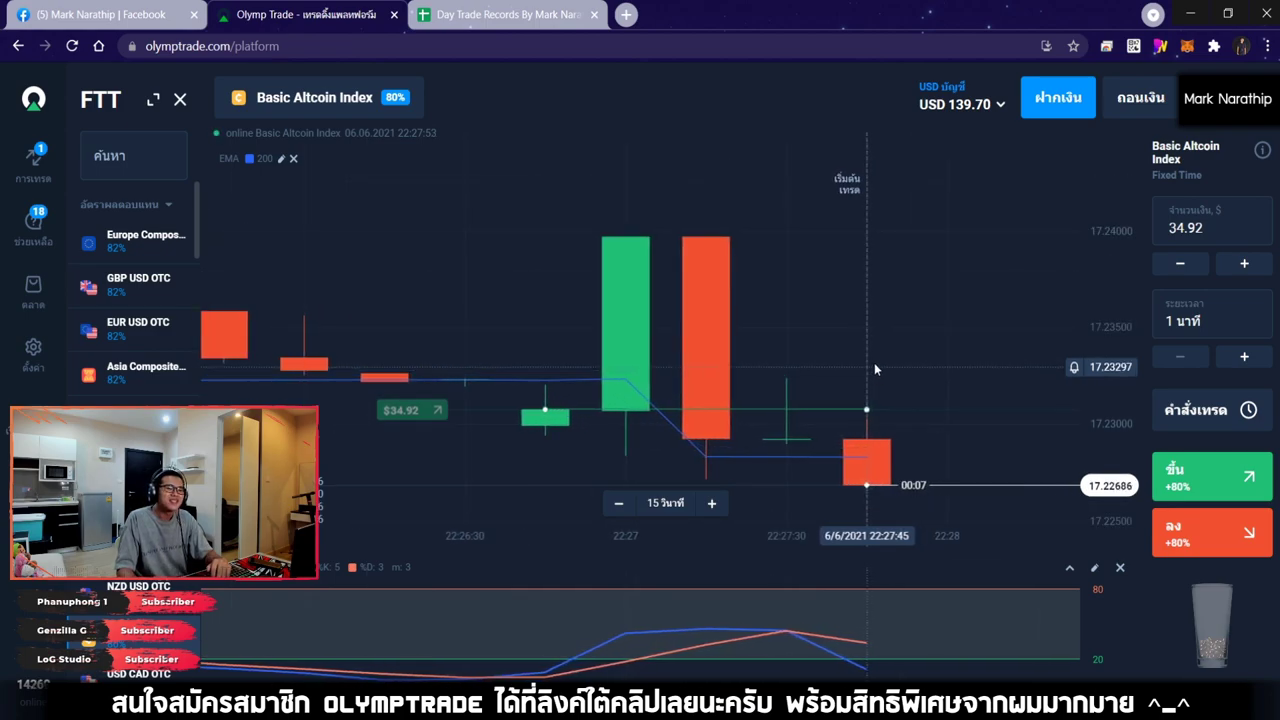
{"action": "scroll", "coordinate": [878, 338], "scroll_direction": "down", "scroll_amount": 3}
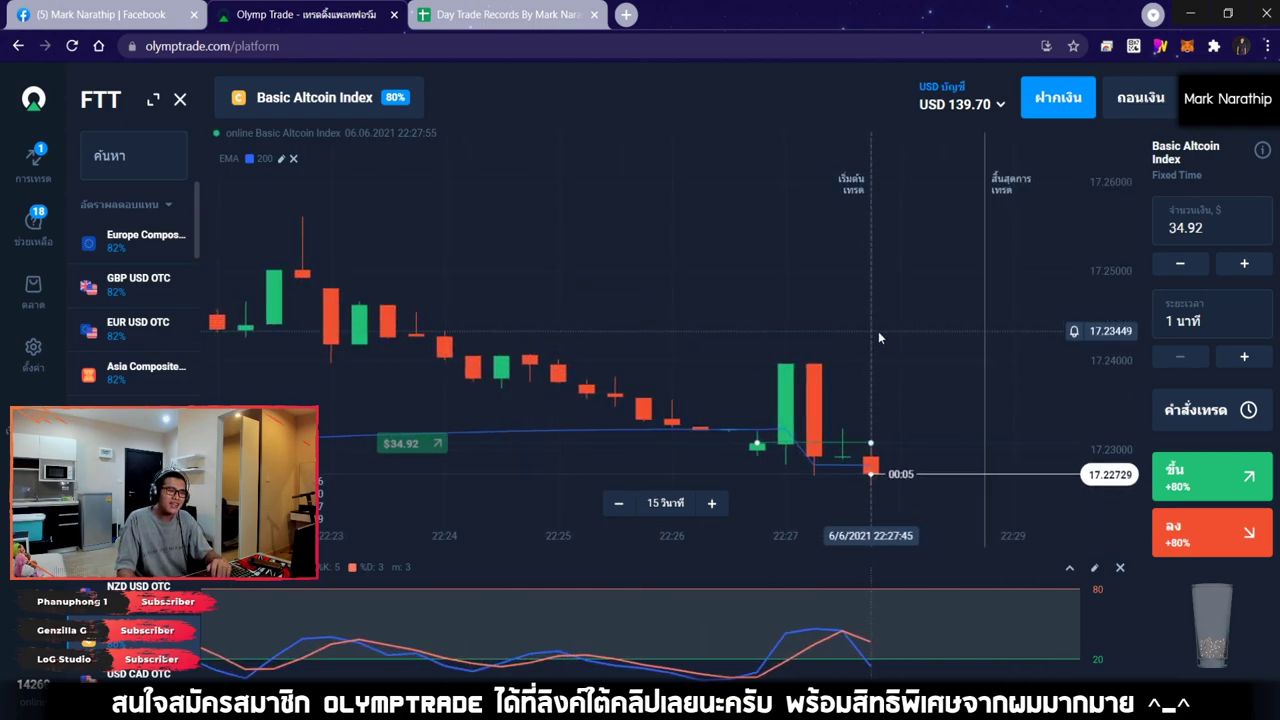
{"action": "scroll", "coordinate": [878, 331], "scroll_direction": "down", "scroll_amount": 2}
{"action": "scroll", "coordinate": [879, 331], "scroll_direction": "up", "scroll_amount": 3}
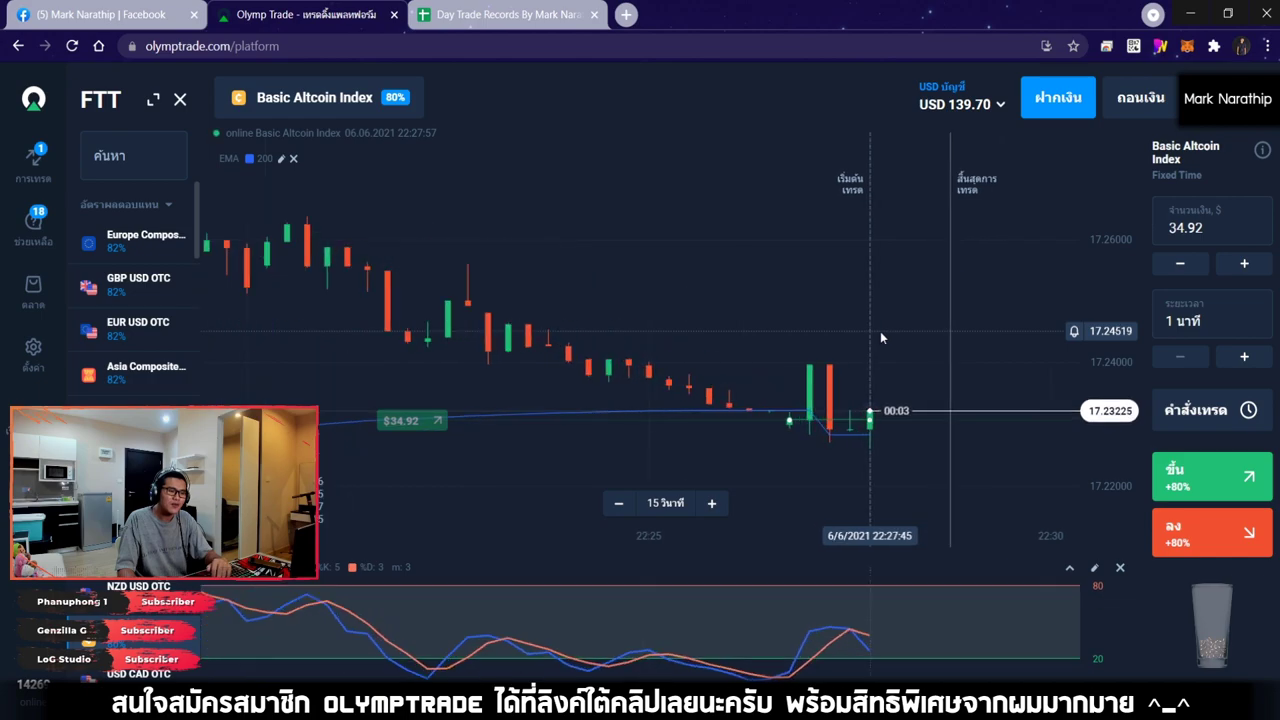
{"action": "scroll", "coordinate": [880, 335], "scroll_direction": "up", "scroll_amount": 3}
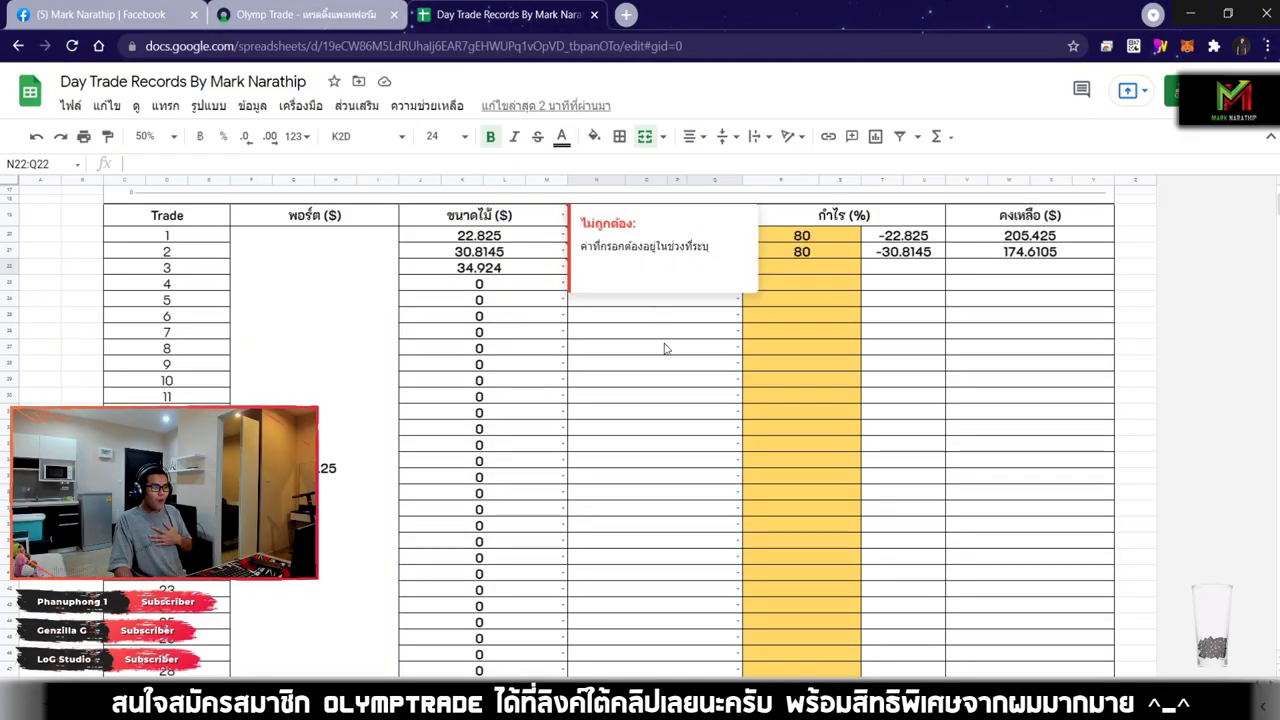
Record trade 3 in the Day Trade Records spreadsheet with the result ชนะ and a profit rate of 80, and return to Olymp Trade
{"action": "left_click", "coordinate": [665, 348]}
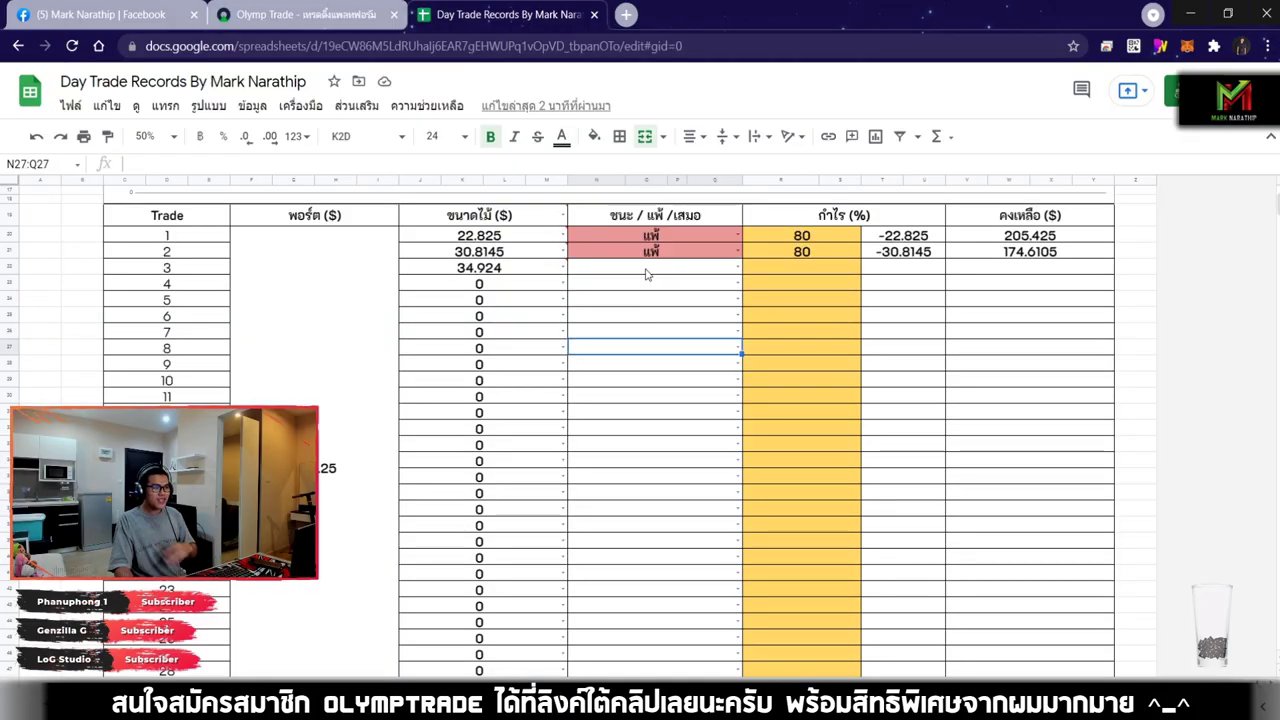
{"action": "double_click", "coordinate": [646, 272]}
{"action": "left_click", "coordinate": [588, 296]}
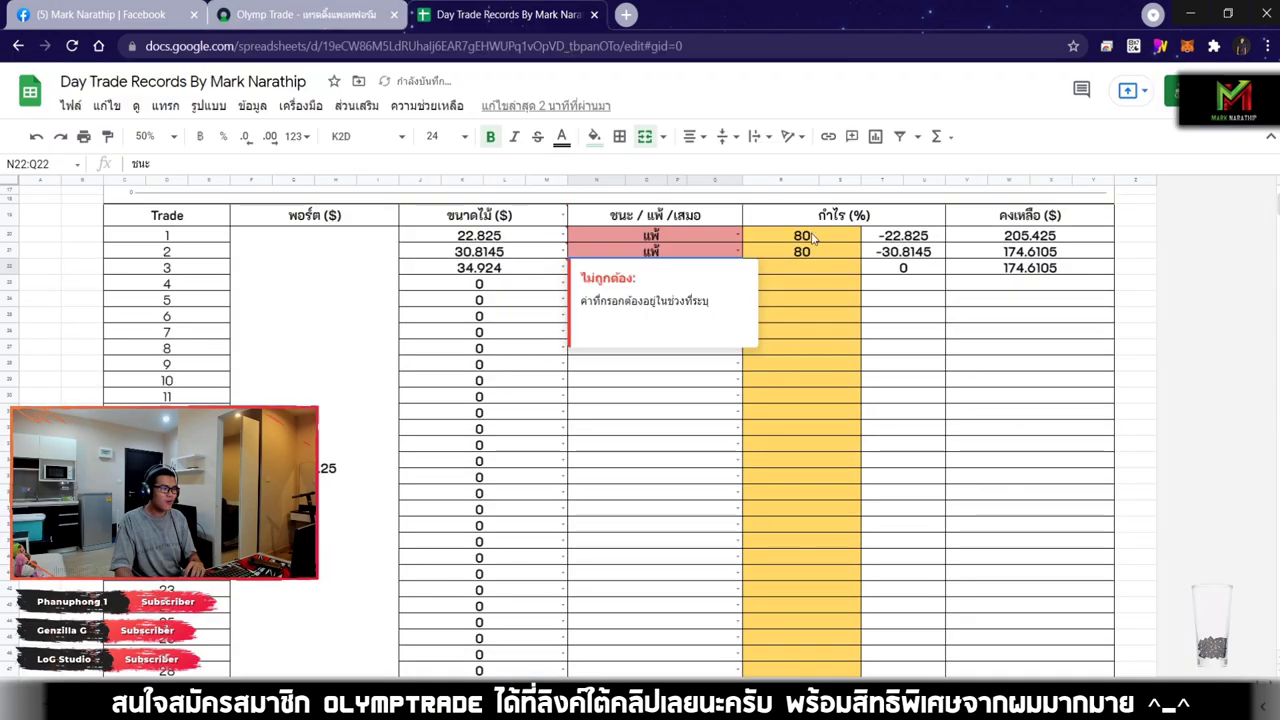
{"action": "left_click", "coordinate": [801, 274]}
{"action": "type", "text": "80"}
{"action": "key", "text": "Return"}
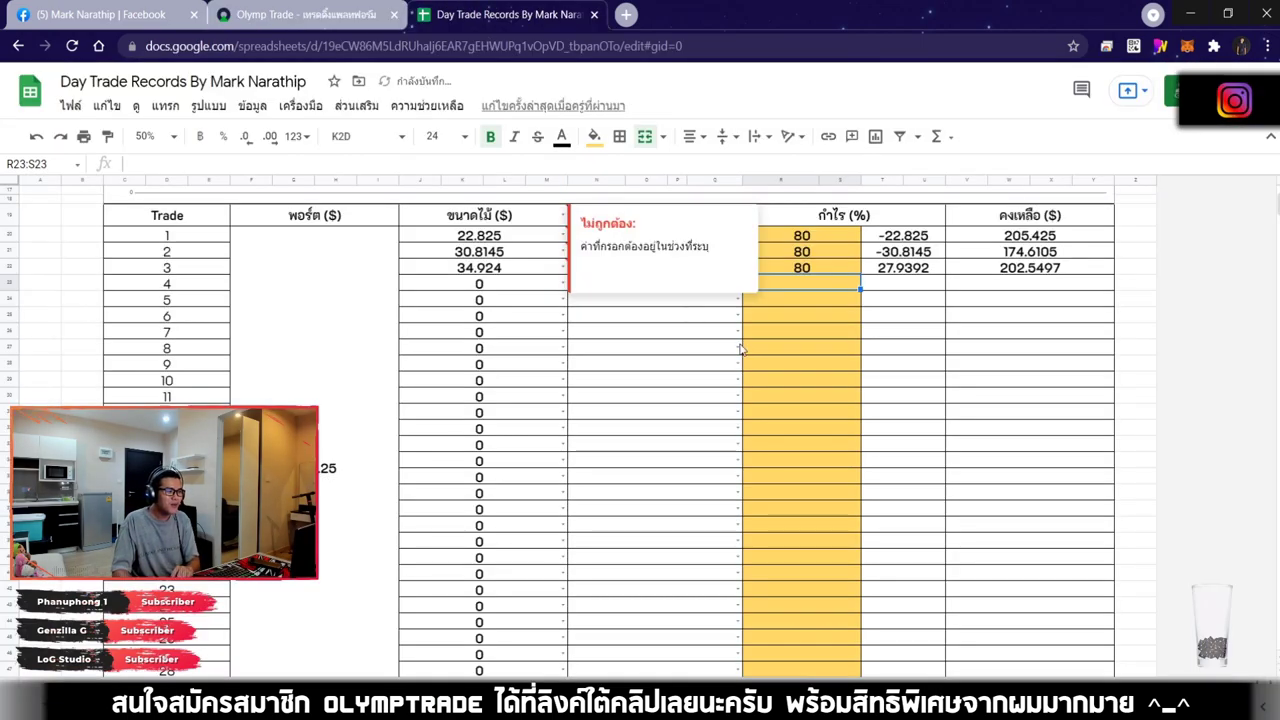
{"action": "left_click", "coordinate": [782, 366]}
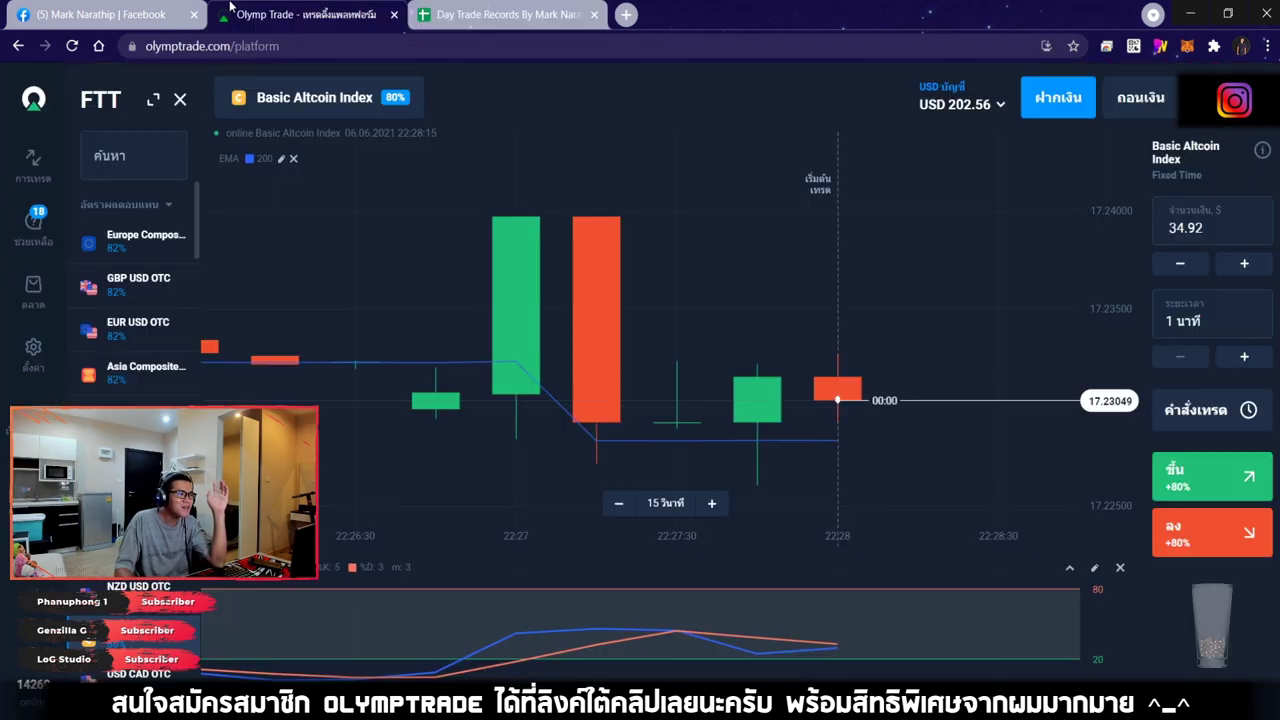
Check the Basic Altcoin Index chart and inspect the total profit cell in the summary row of the Day Trade Records spreadsheet
{"action": "scroll", "coordinate": [745, 299], "scroll_direction": "down", "scroll_amount": 3}
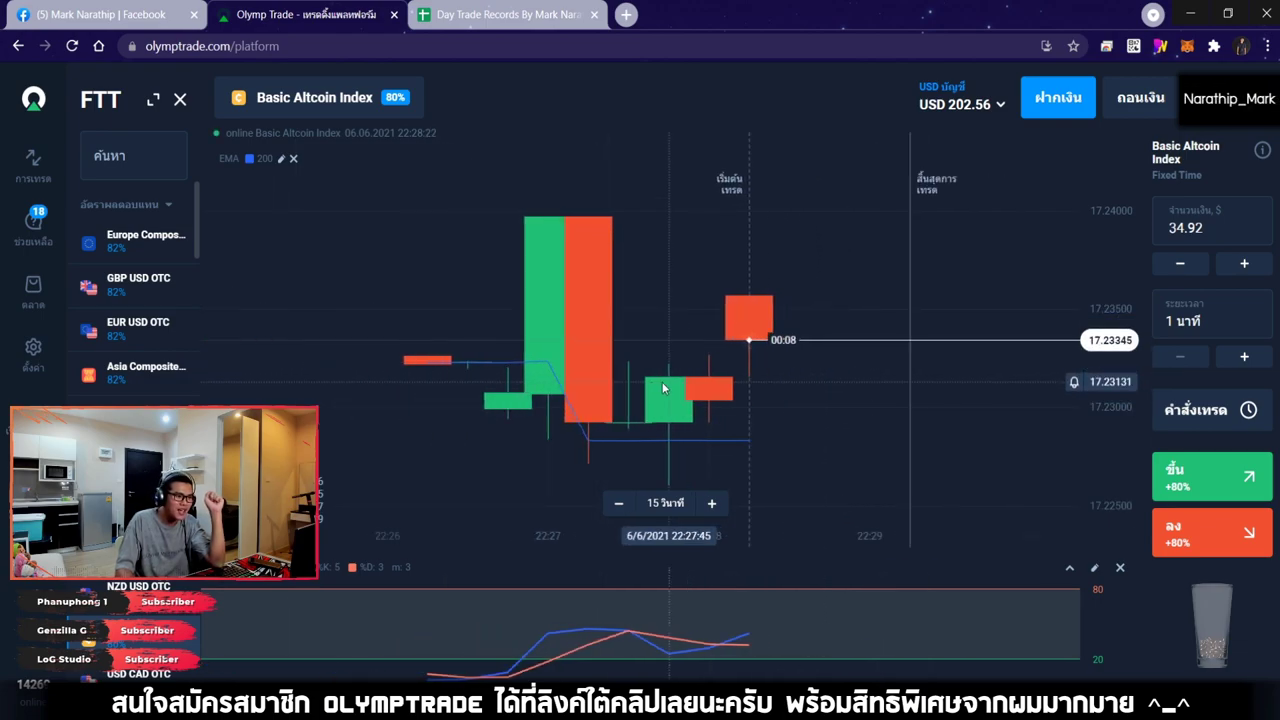
{"action": "left_click", "coordinate": [517, 17]}
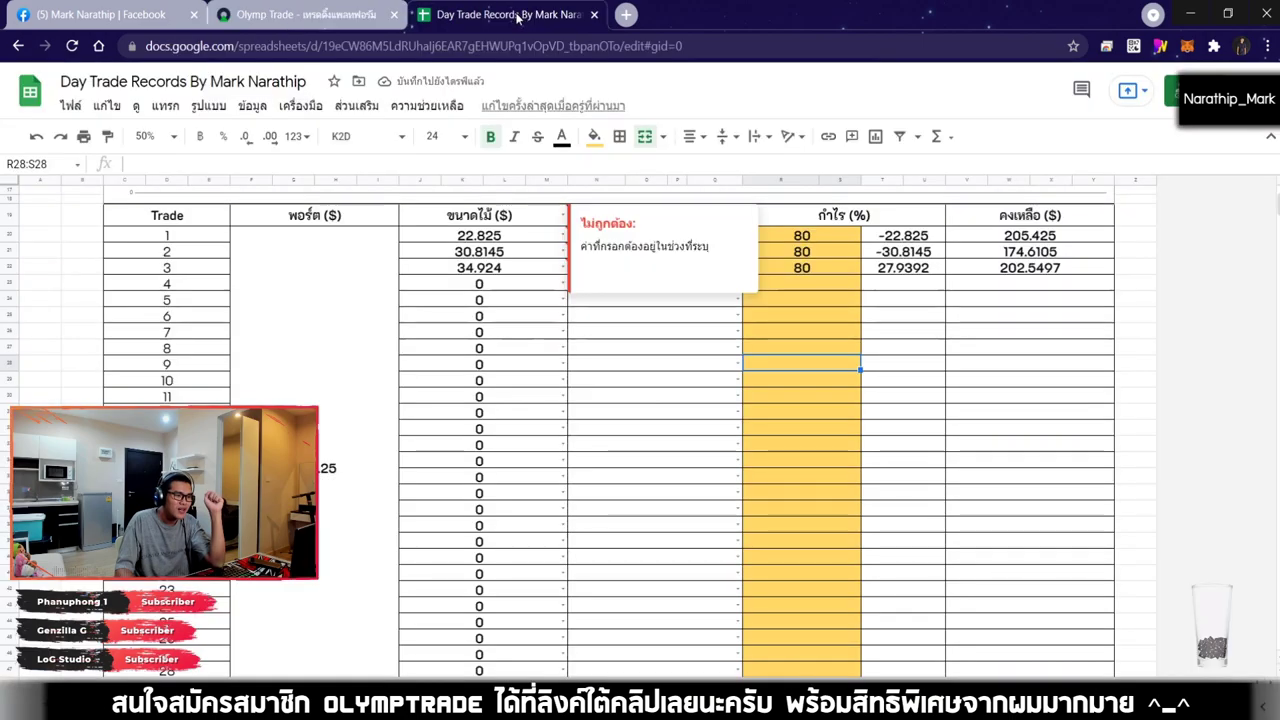
{"action": "left_click", "coordinate": [712, 398]}
{"action": "scroll", "coordinate": [683, 400], "scroll_direction": "down", "scroll_amount": 5}
{"action": "scroll", "coordinate": [694, 370], "scroll_direction": "down", "scroll_amount": 2}
{"action": "left_click", "coordinate": [857, 295]}
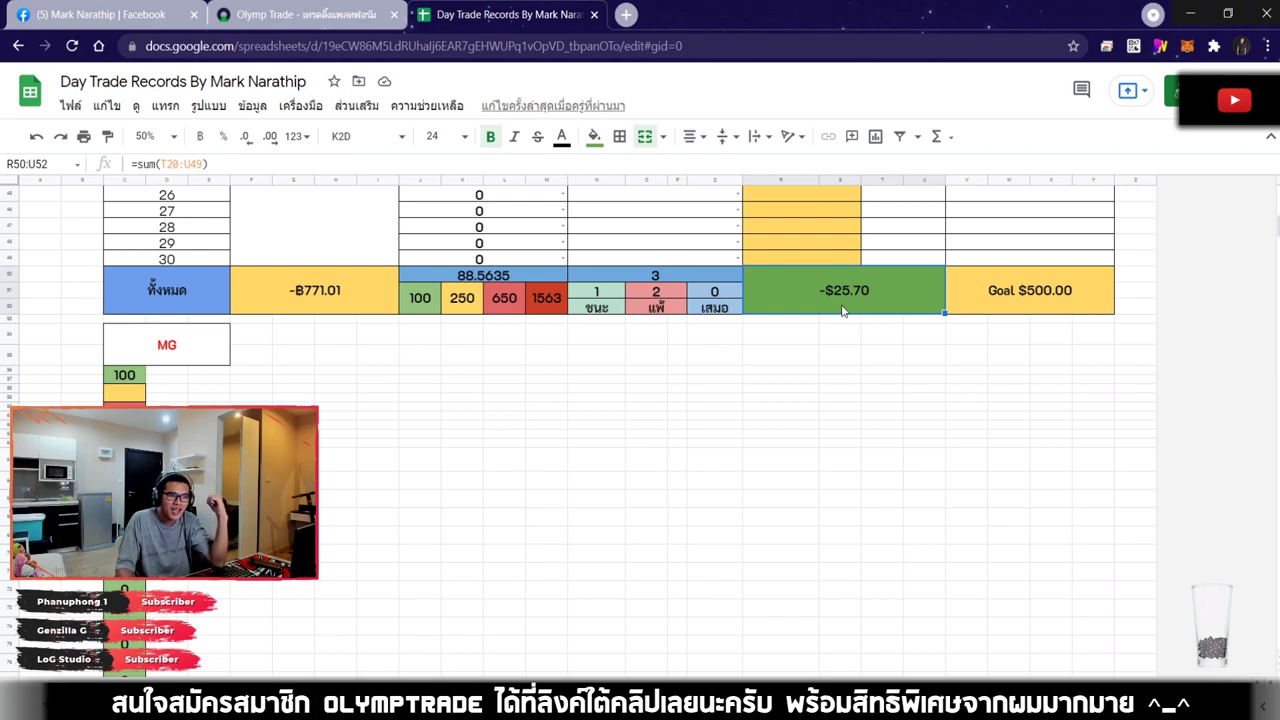
Compare the Olymp Trade account balance with the remaining balance logged for trade 3 in the spreadsheet
{"action": "left_click", "coordinate": [278, 16]}
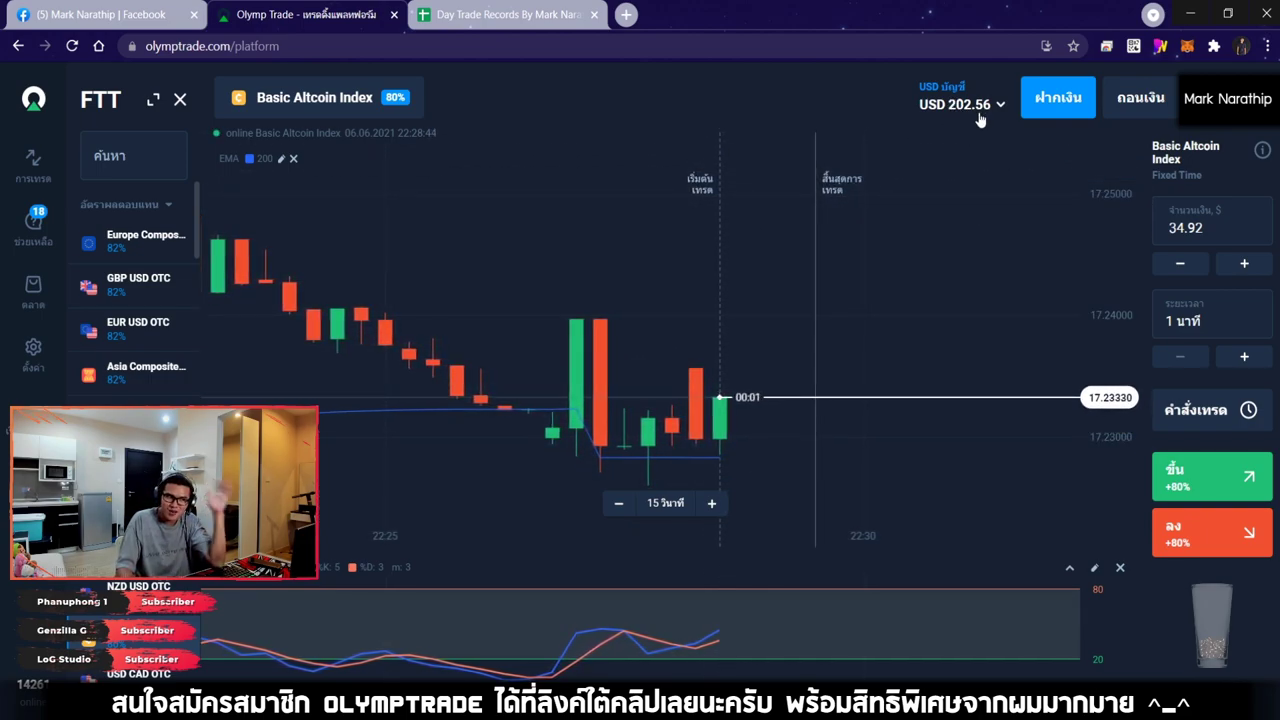
{"action": "left_click", "coordinate": [508, 14]}
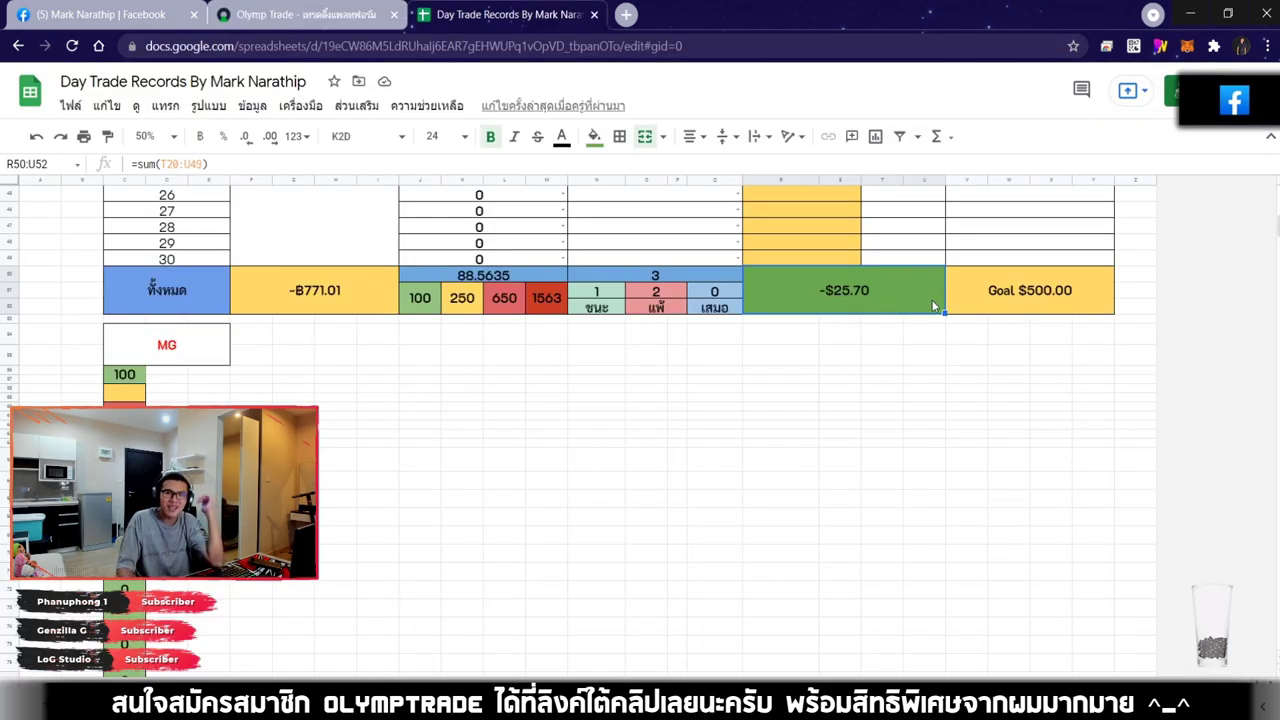
{"action": "scroll", "coordinate": [930, 298], "scroll_direction": "up", "scroll_amount": 7}
{"action": "left_click", "coordinate": [651, 413]}
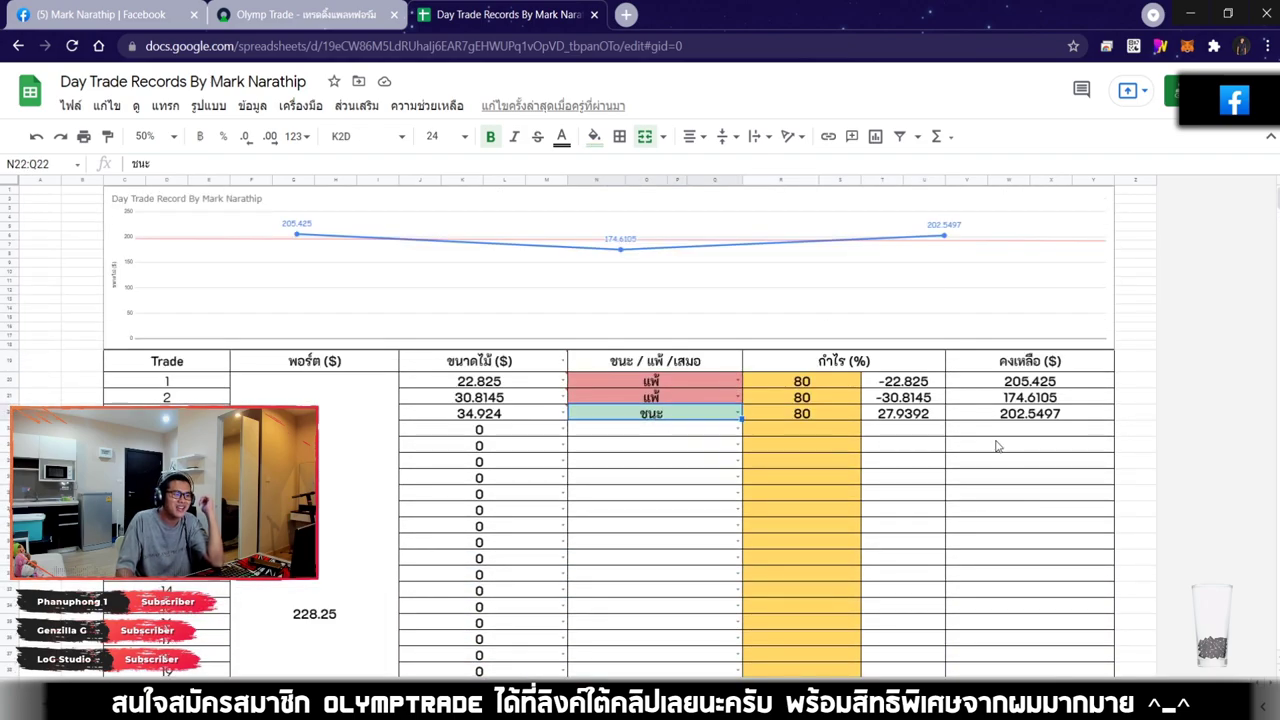
{"action": "left_click", "coordinate": [694, 450]}
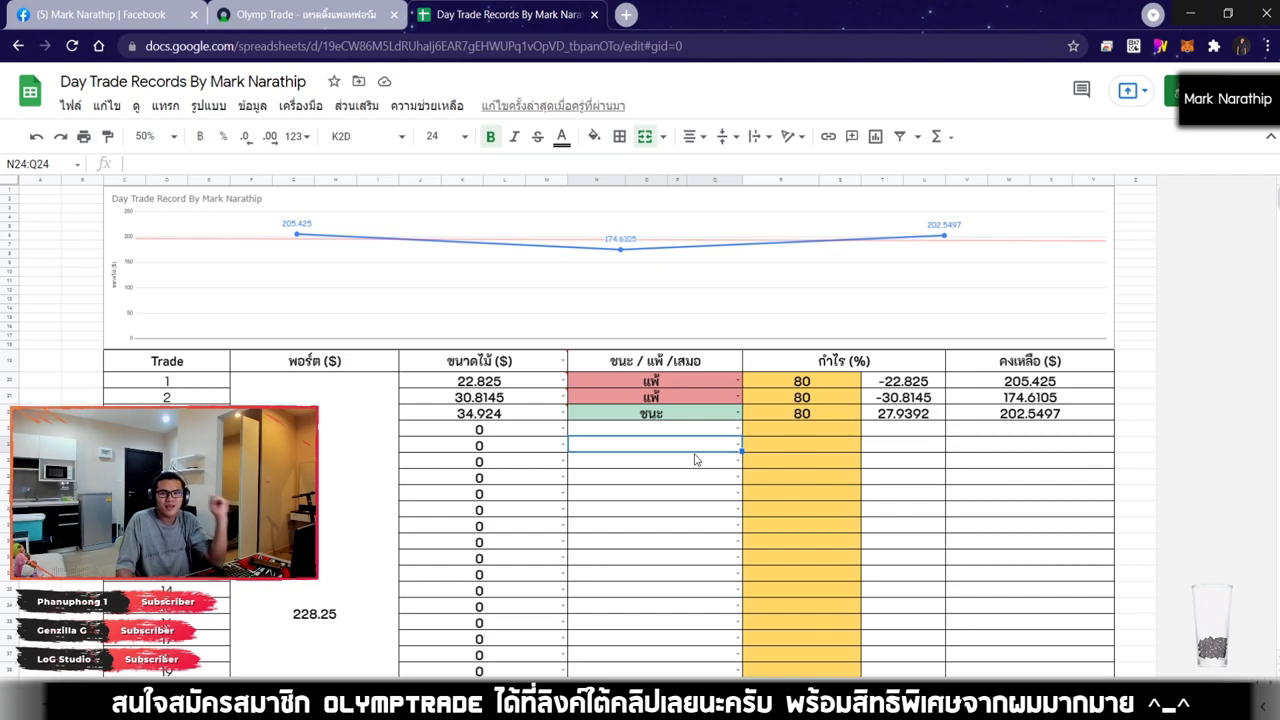
Switch to Olymp Trade and show the Basic Altcoin Index in one-minute candles to examine the longer trend against the EMA 200
{"action": "key", "text": "ctrl+shift+Tab"}
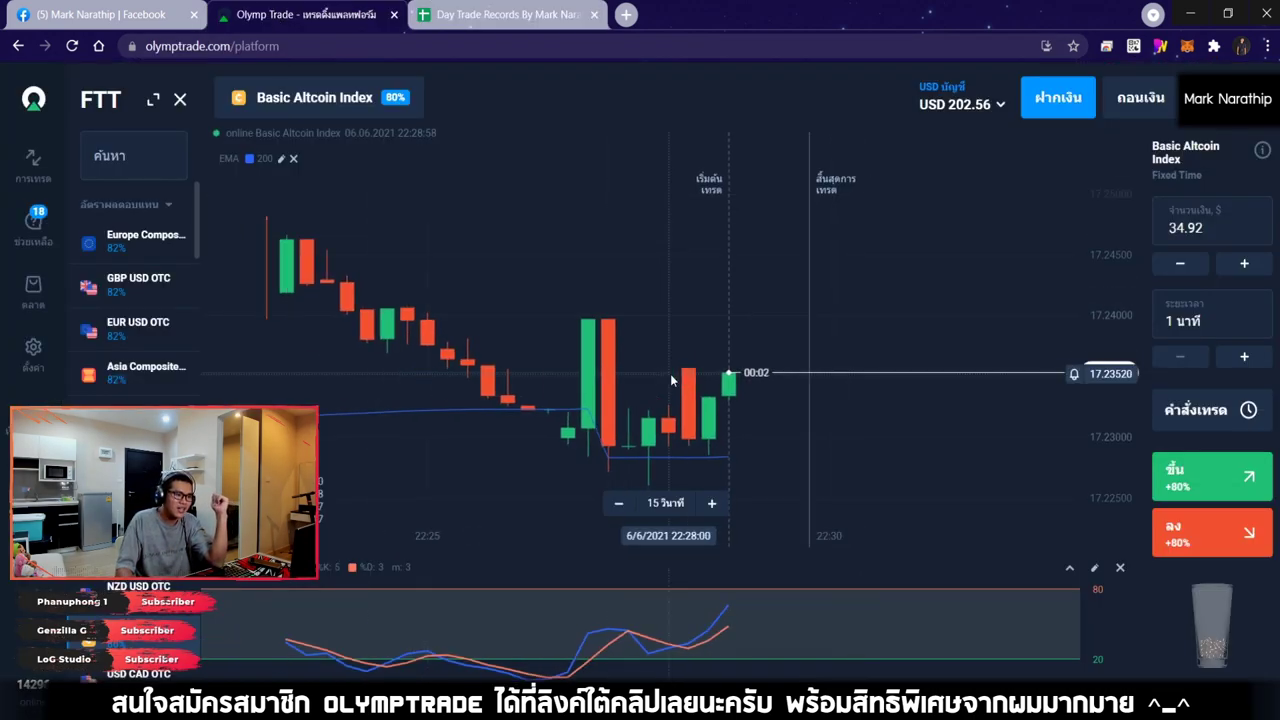
{"action": "scroll", "coordinate": [665, 395], "scroll_direction": "down", "scroll_amount": 4}
{"action": "scroll", "coordinate": [857, 331], "scroll_direction": "down", "scroll_amount": 3}
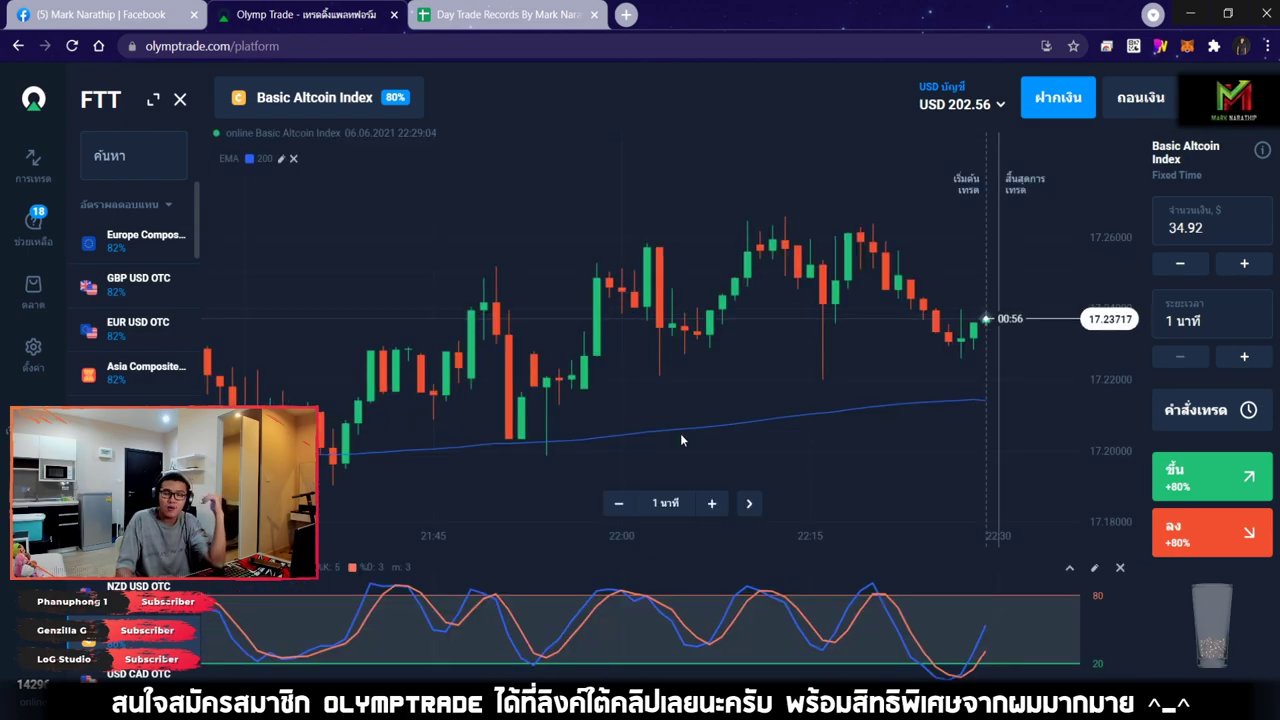
{"action": "scroll", "coordinate": [679, 433], "scroll_direction": "down", "scroll_amount": 4}
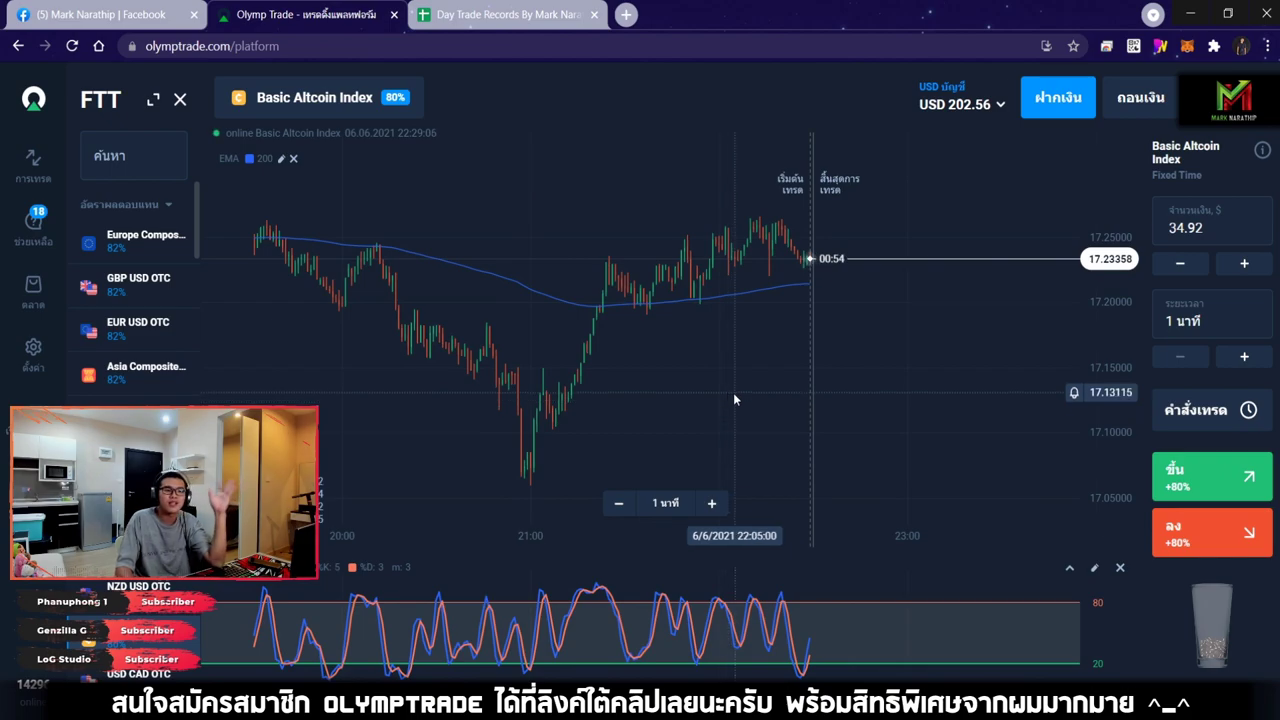
{"action": "scroll", "coordinate": [754, 374], "scroll_direction": "up", "scroll_amount": 5}
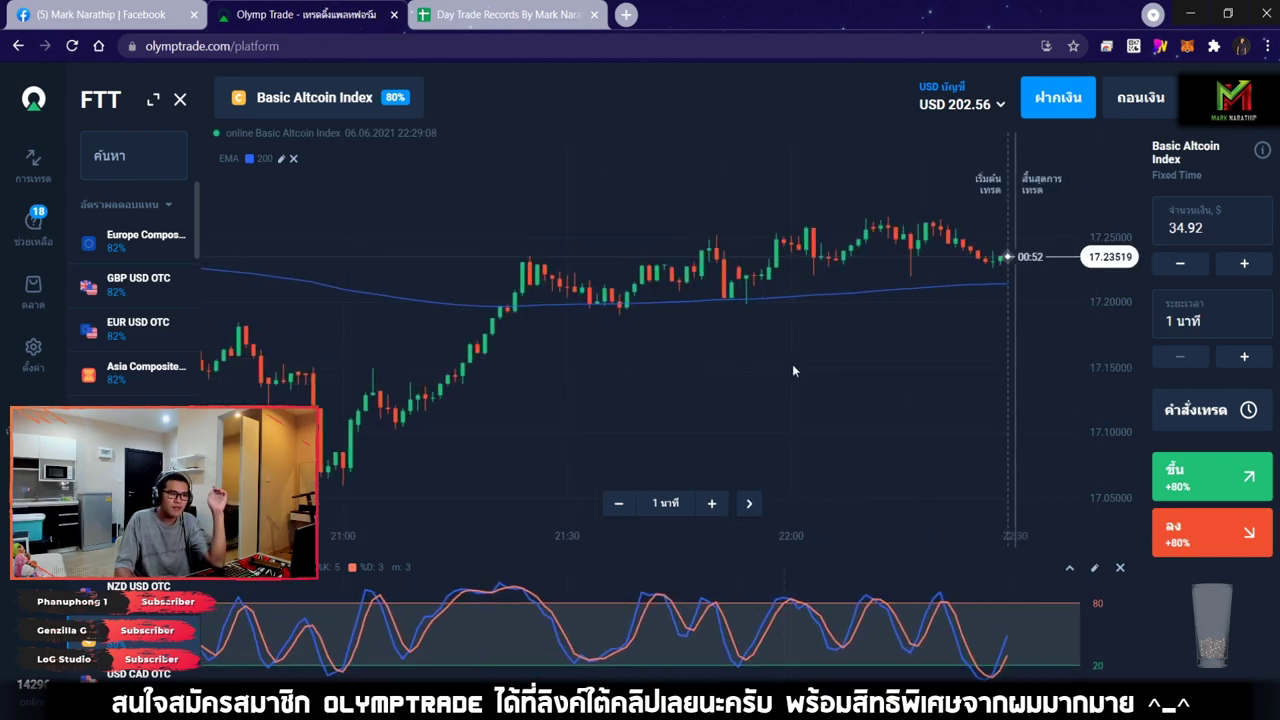
Switch to the Day Trade Records spreadsheet and review the dollar and baht totals in the summary row, ending back at the trade rows
{"action": "key", "text": "ctrl+Tab"}
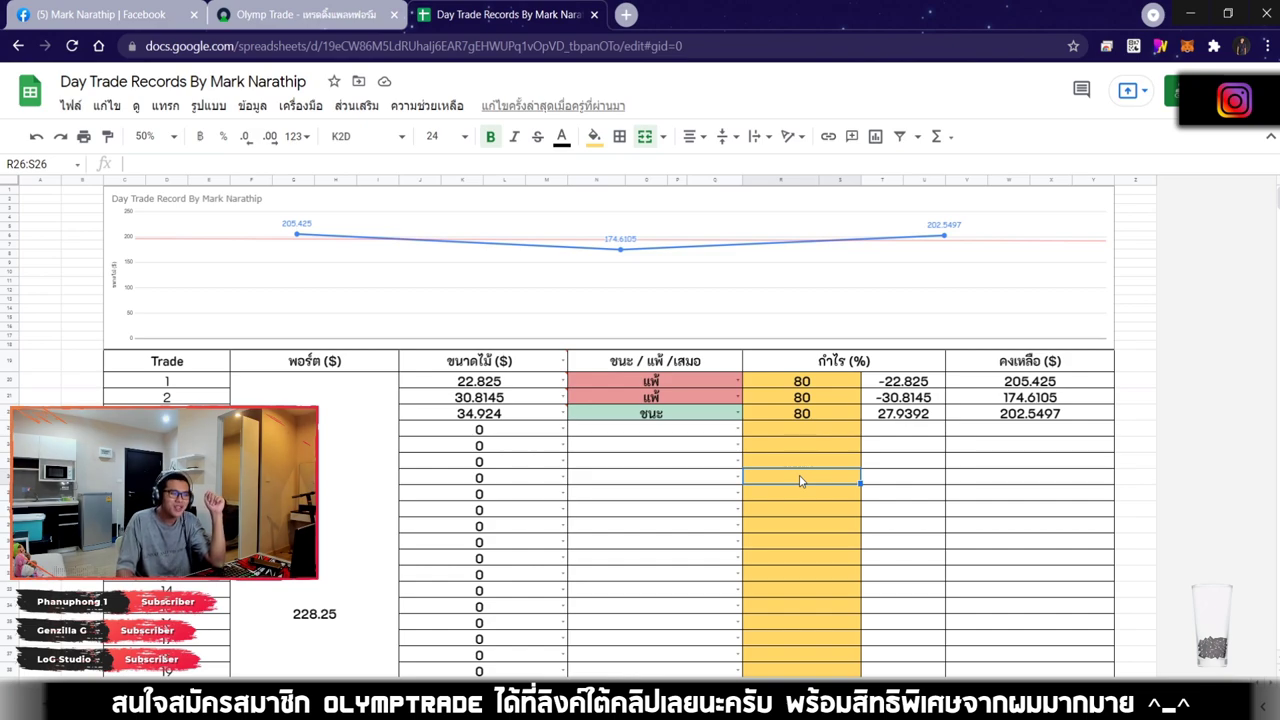
{"action": "scroll", "coordinate": [800, 480], "scroll_direction": "down", "scroll_amount": 5}
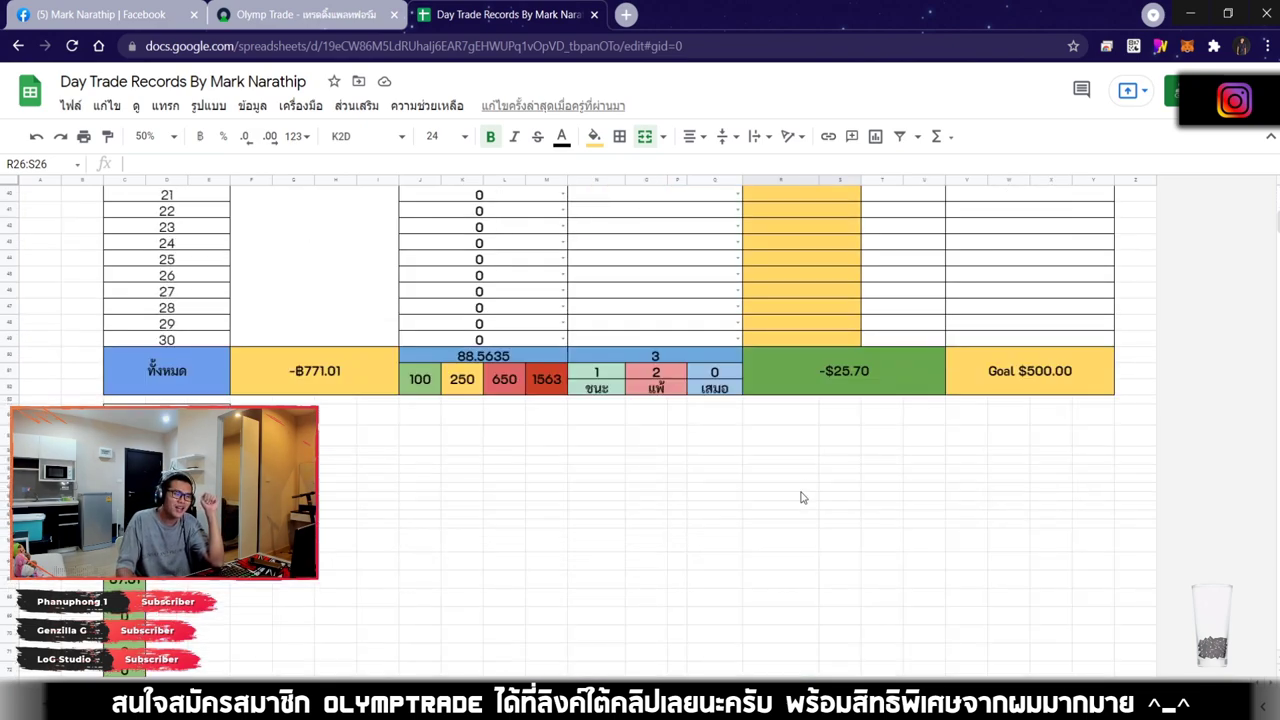
{"action": "left_click", "coordinate": [839, 418]}
{"action": "scroll", "coordinate": [839, 418], "scroll_direction": "down", "scroll_amount": 2}
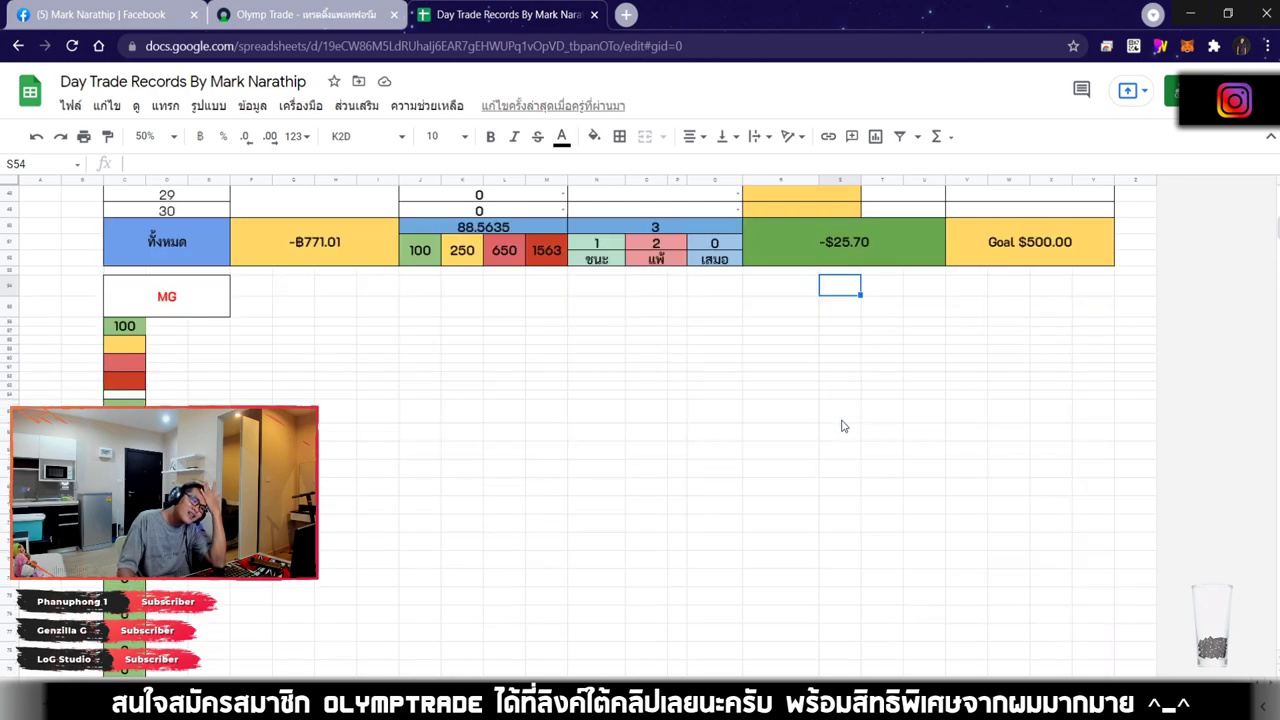
{"action": "left_click", "coordinate": [855, 272]}
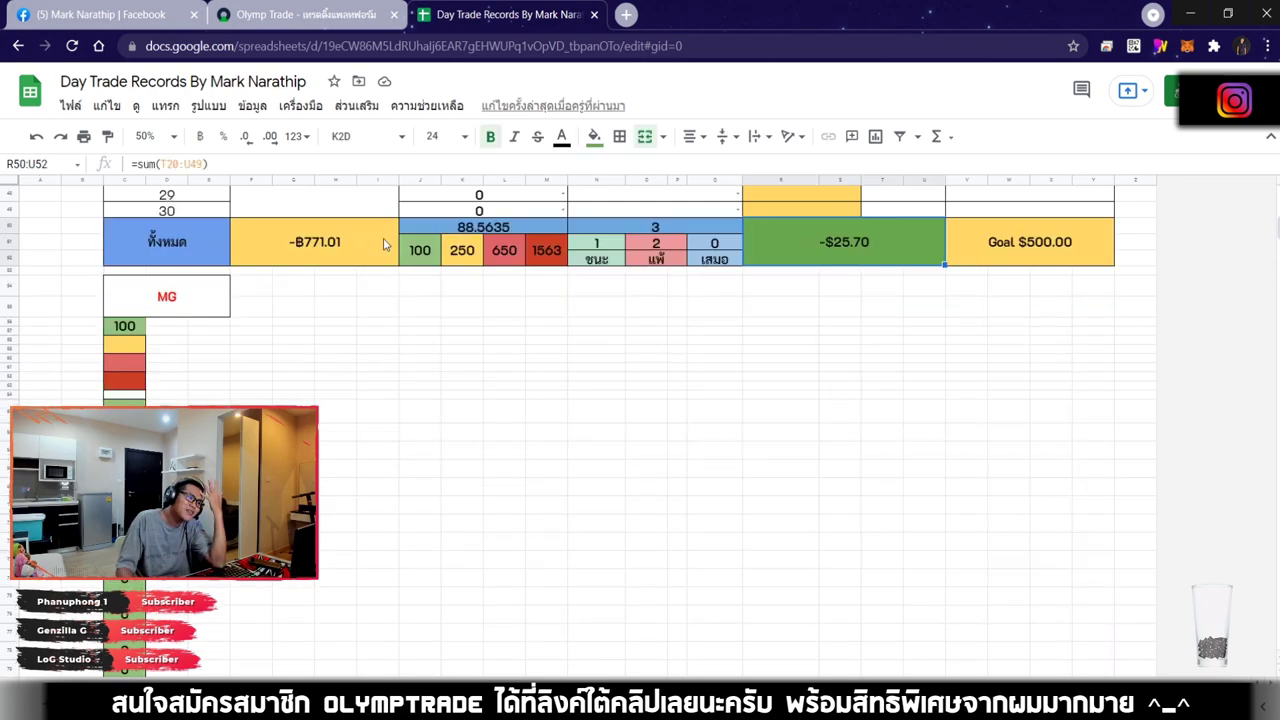
{"action": "left_click", "coordinate": [350, 243]}
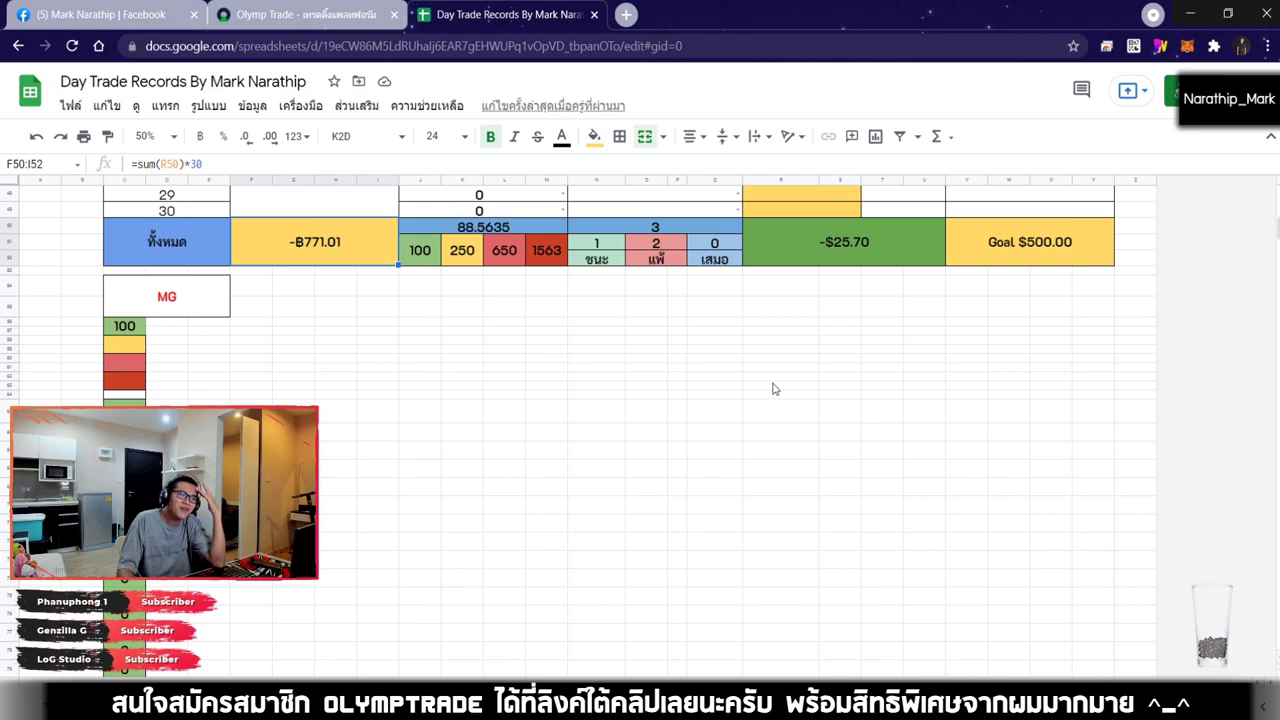
{"action": "scroll", "coordinate": [773, 389], "scroll_direction": "up", "scroll_amount": 5}
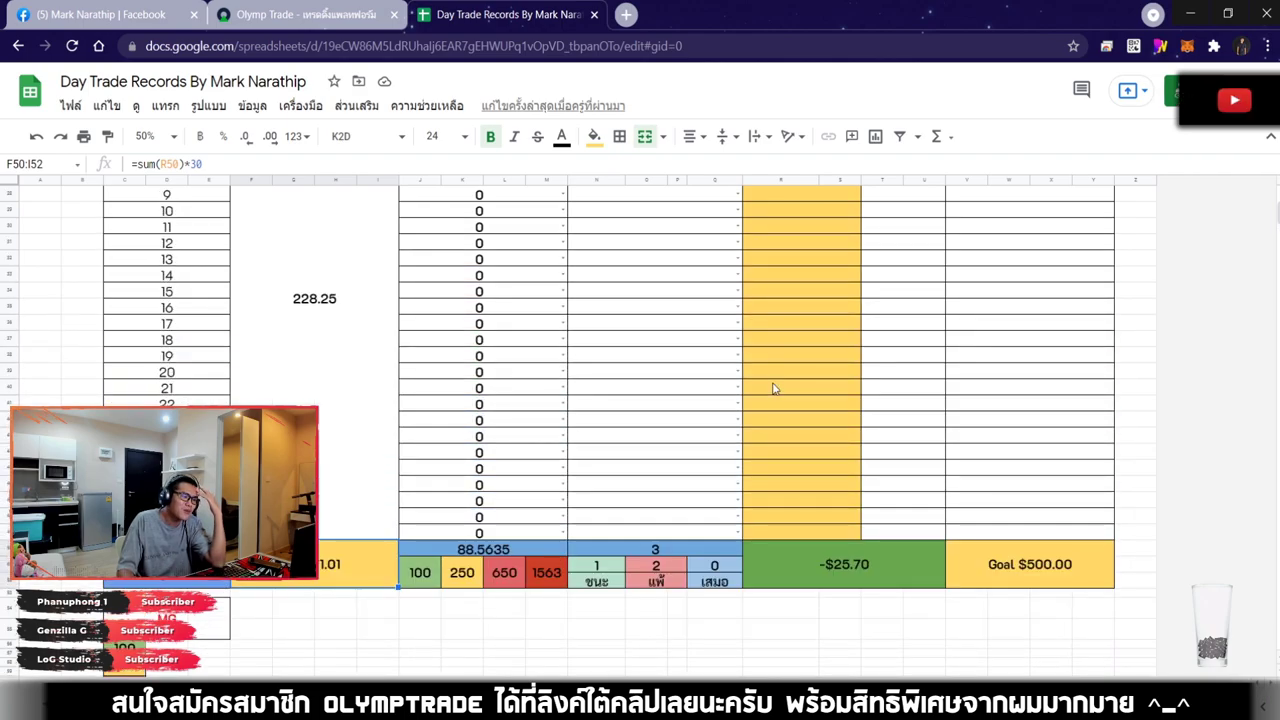
{"action": "scroll", "coordinate": [773, 389], "scroll_direction": "up", "scroll_amount": 5}
{"action": "left_click", "coordinate": [786, 462]}
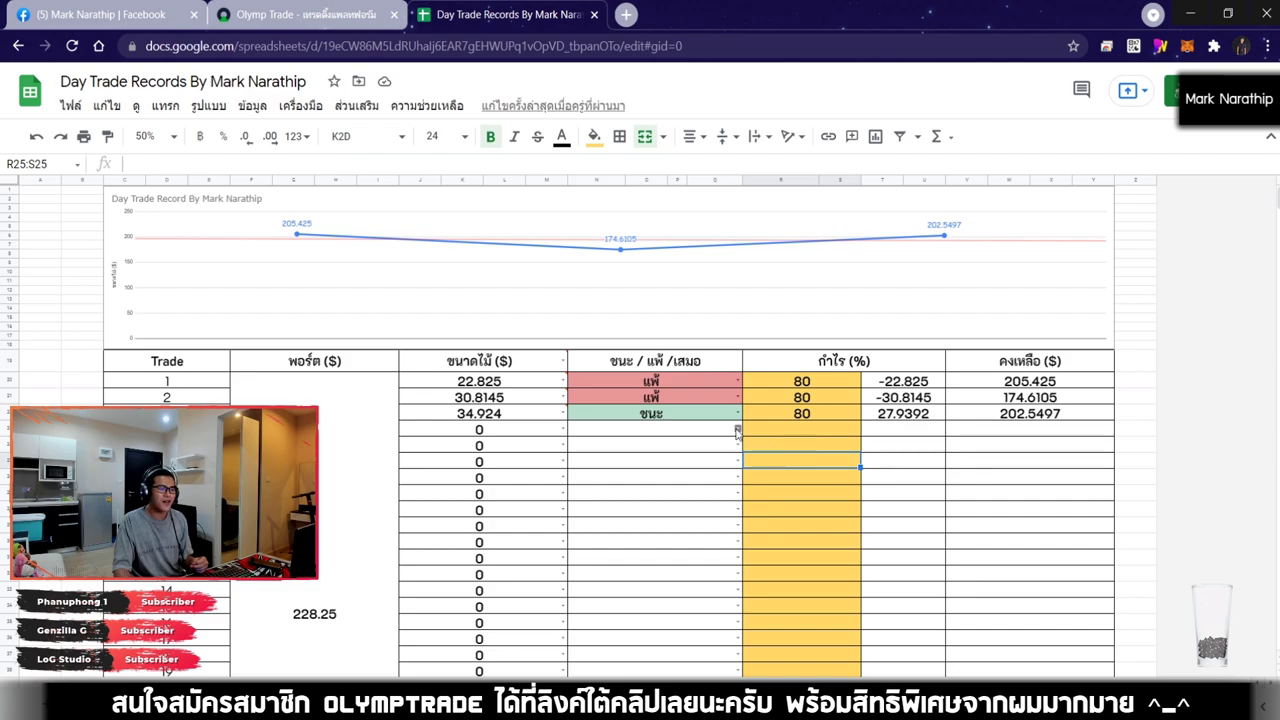
Set trade 3's result to แพ้ as a test and inspect the baht total in the summary row
{"action": "double_click", "coordinate": [684, 413]}
{"action": "left_click", "coordinate": [596, 461]}
{"action": "scroll", "coordinate": [750, 452], "scroll_direction": "down", "scroll_amount": 4}
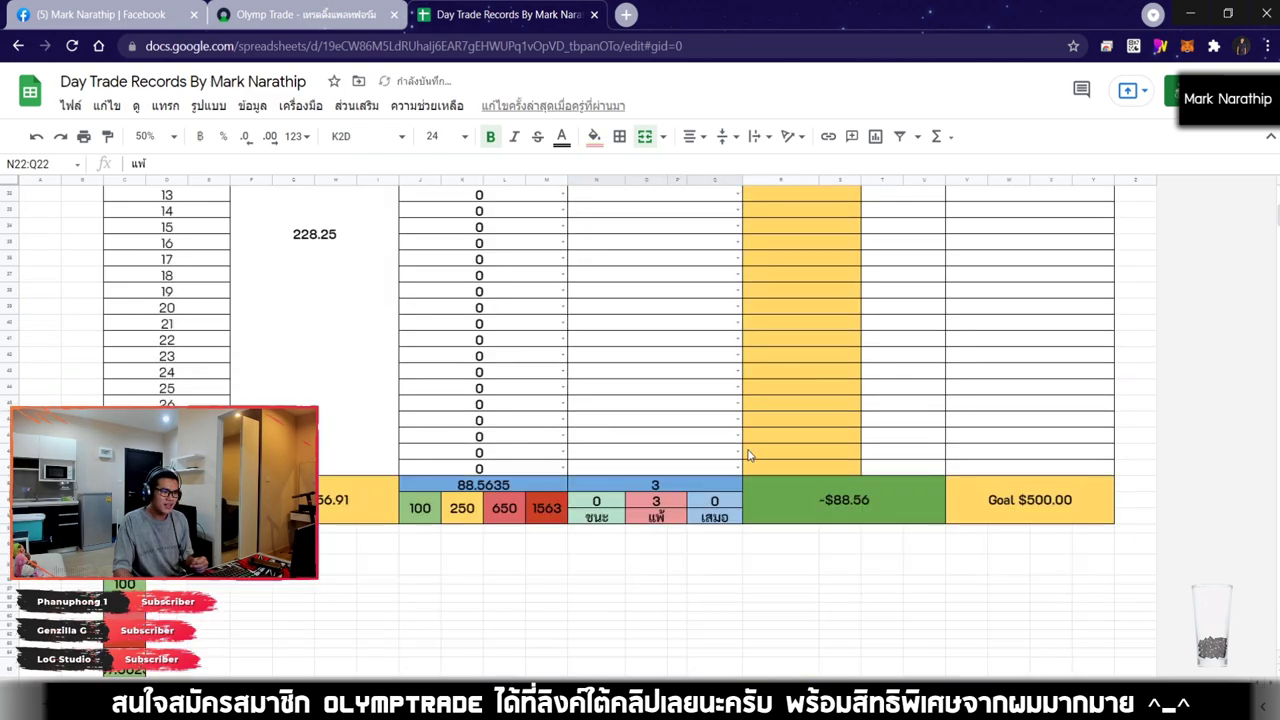
{"action": "scroll", "coordinate": [777, 436], "scroll_direction": "down", "scroll_amount": 2}
{"action": "left_click", "coordinate": [326, 386]}
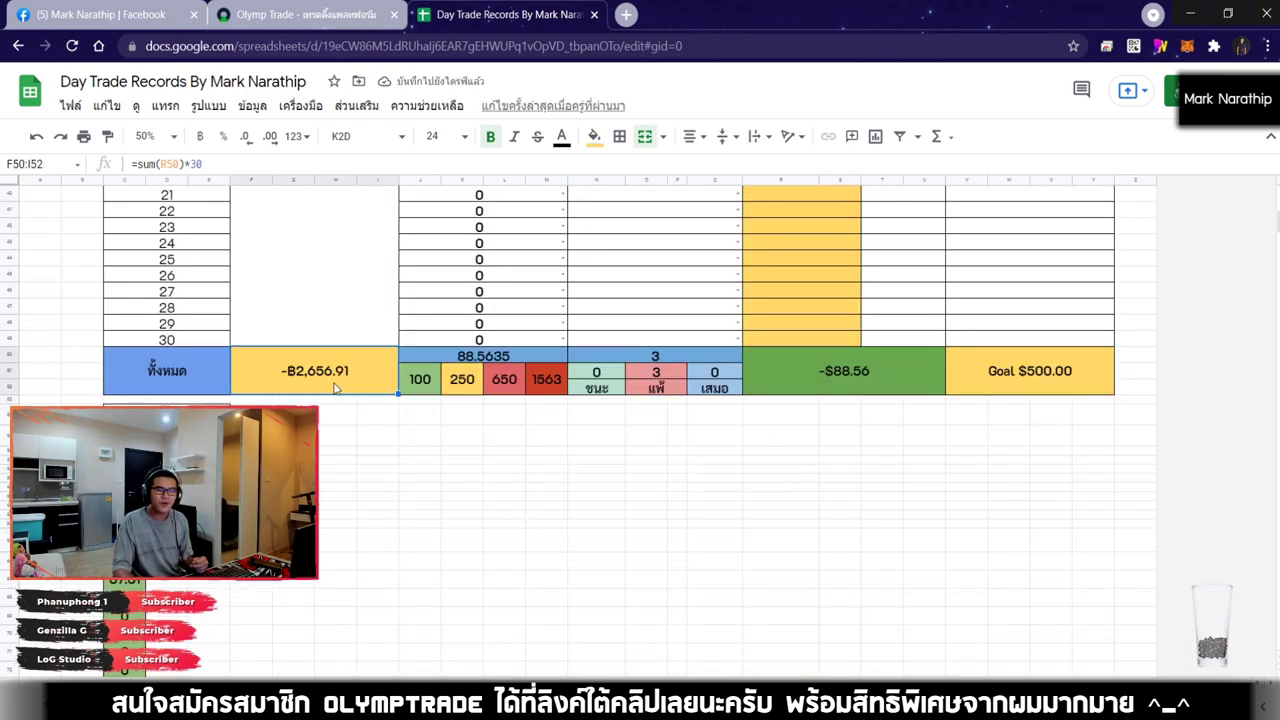
Compare the dollar total with the baht total in the summary row for the losing scenario
{"action": "scroll", "coordinate": [640, 360], "scroll_direction": "up", "scroll_amount": 6}
{"action": "scroll", "coordinate": [655, 300], "scroll_direction": "down", "scroll_amount": 6}
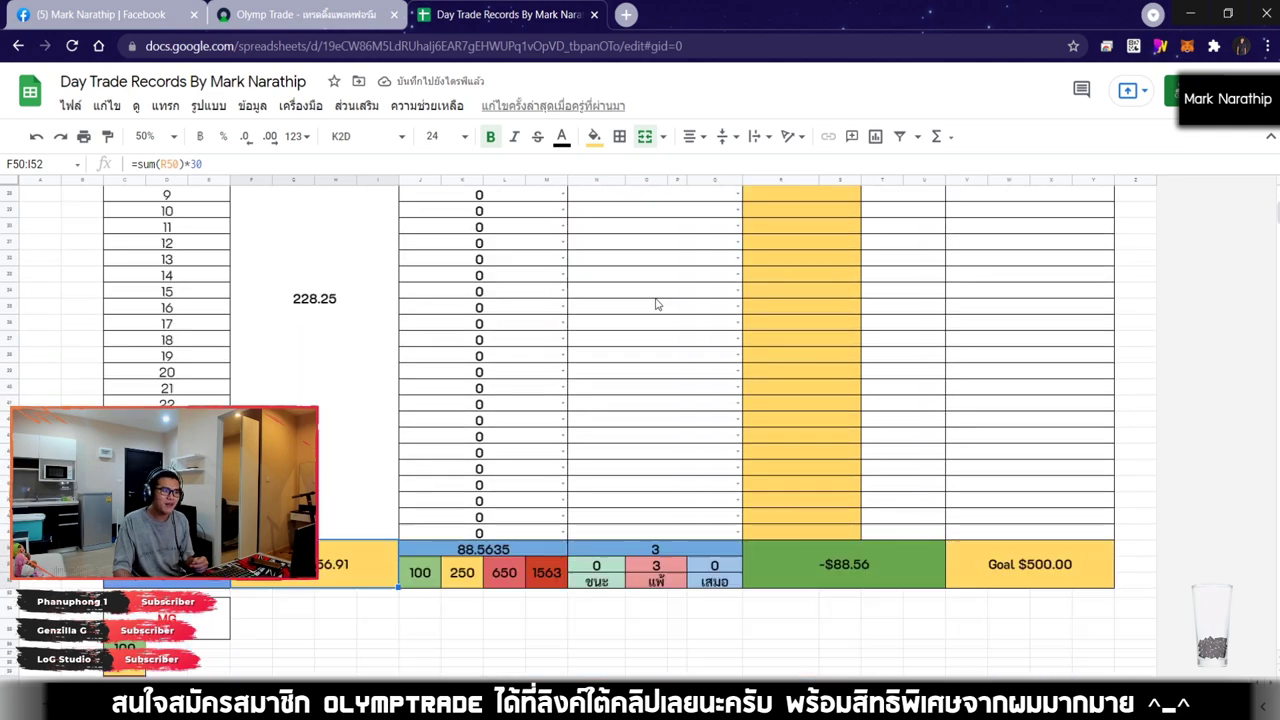
{"action": "left_click", "coordinate": [888, 230]}
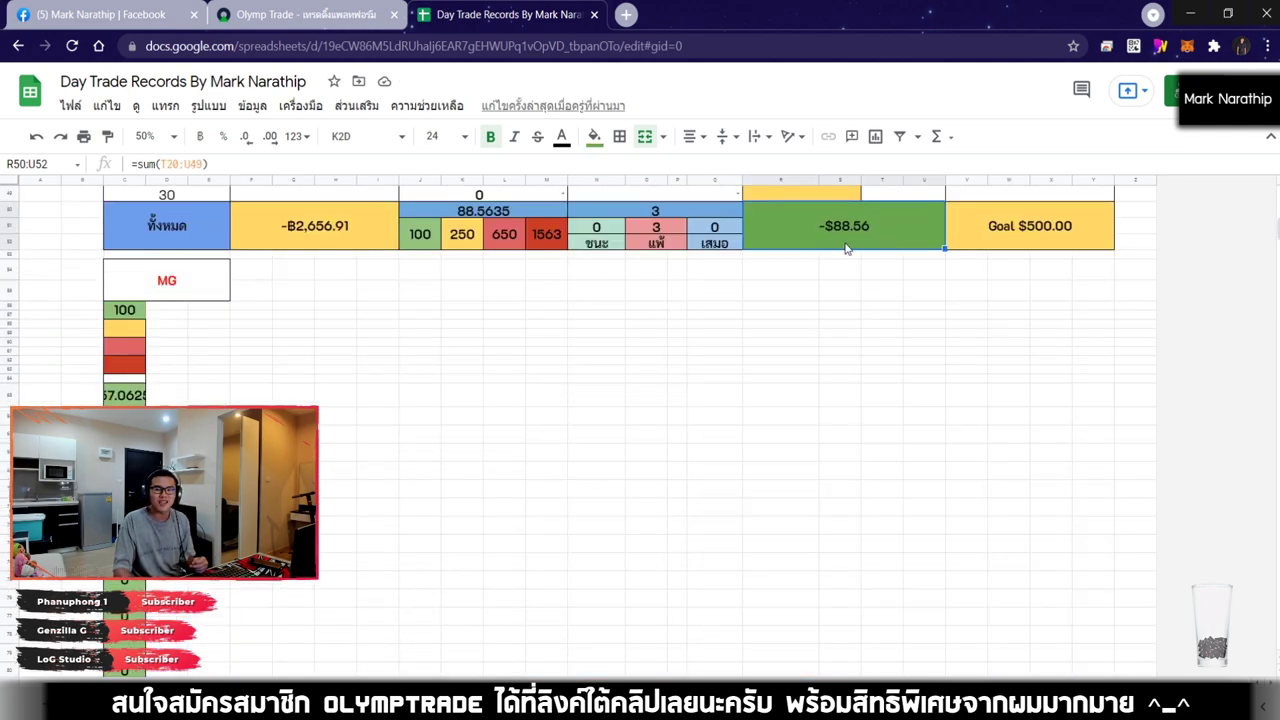
{"action": "scroll", "coordinate": [848, 250], "scroll_direction": "up", "scroll_amount": 1}
{"action": "left_click", "coordinate": [351, 297]}
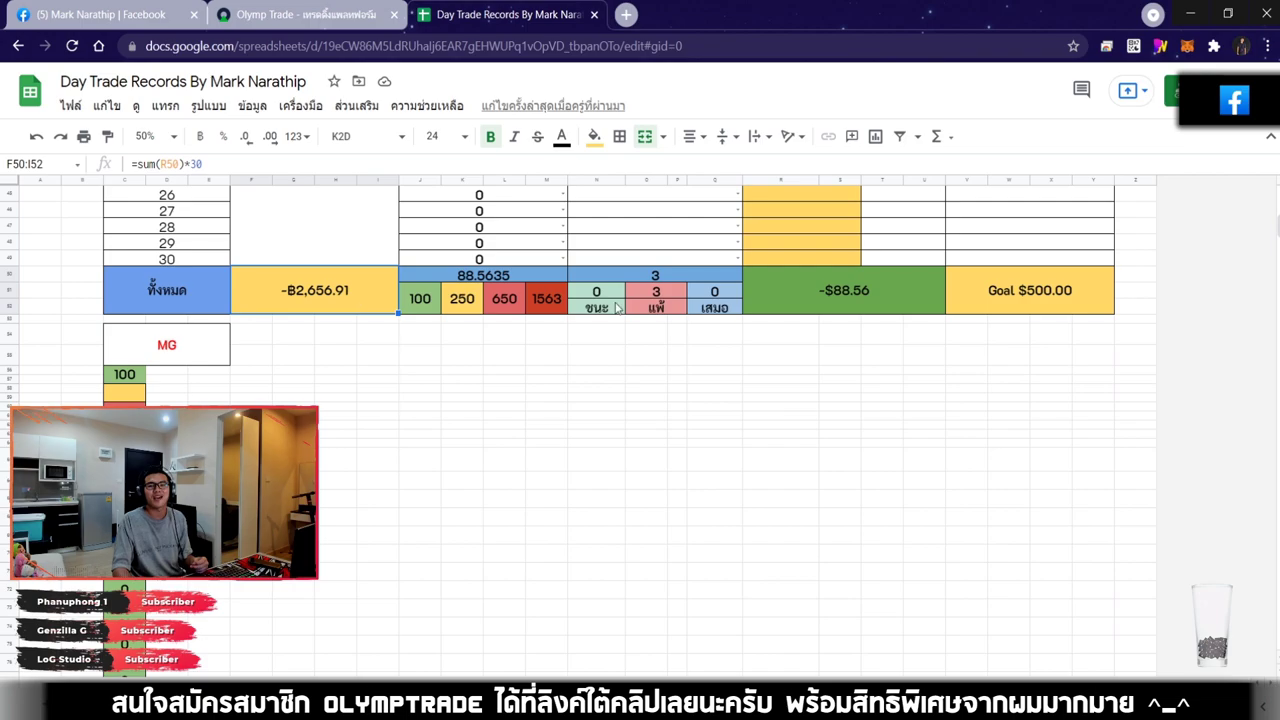
Restore trade 3's result to ชนะ and go back to the balance chart and trade rows
{"action": "scroll", "coordinate": [665, 305], "scroll_direction": "up", "scroll_amount": 6}
{"action": "left_click", "coordinate": [656, 269]}
{"action": "type", "text": "ชนะ"}
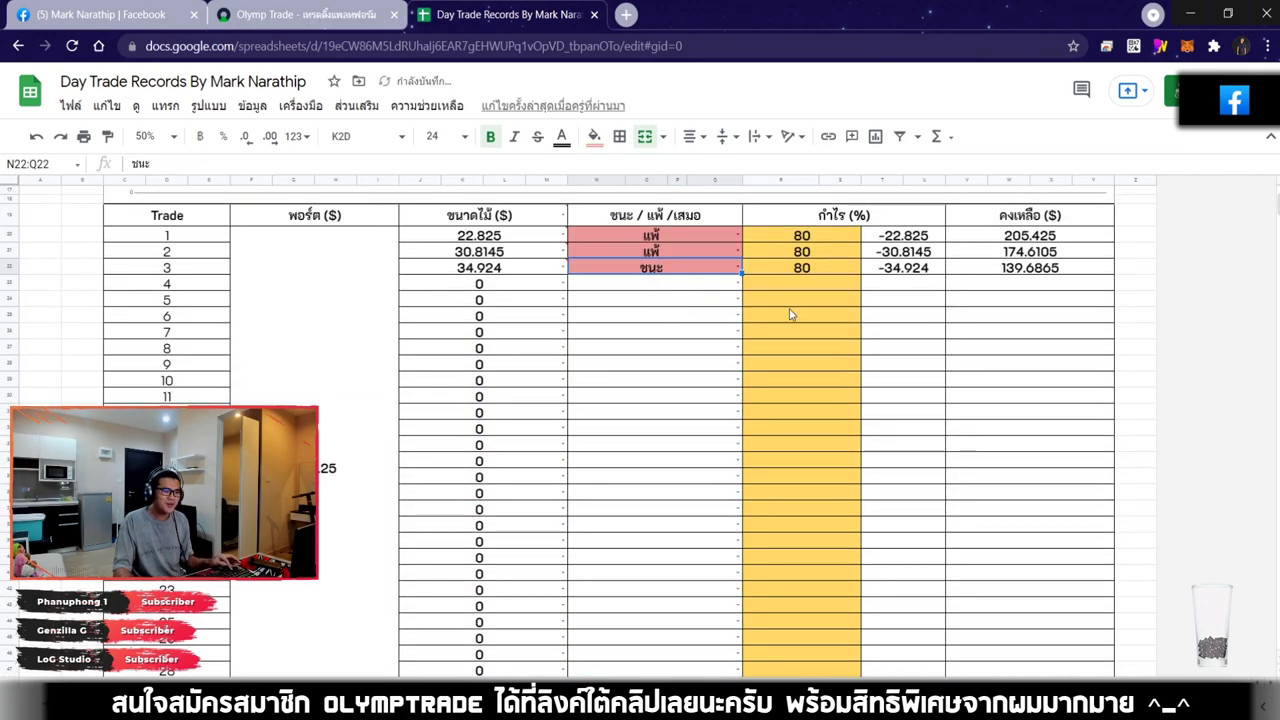
{"action": "scroll", "coordinate": [791, 314], "scroll_direction": "down", "scroll_amount": 6}
{"action": "scroll", "coordinate": [791, 314], "scroll_direction": "up", "scroll_amount": 6}
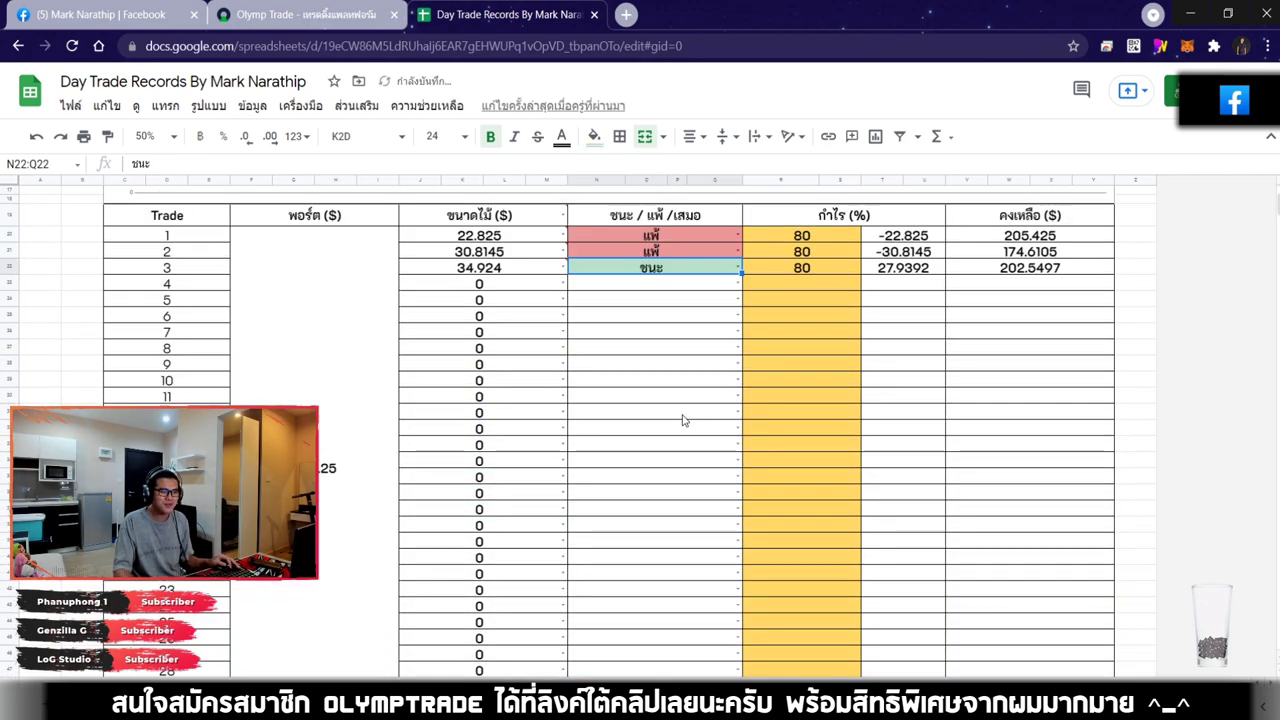
{"action": "scroll", "coordinate": [680, 418], "scroll_direction": "up", "scroll_amount": 2}
{"action": "left_click", "coordinate": [773, 411]}
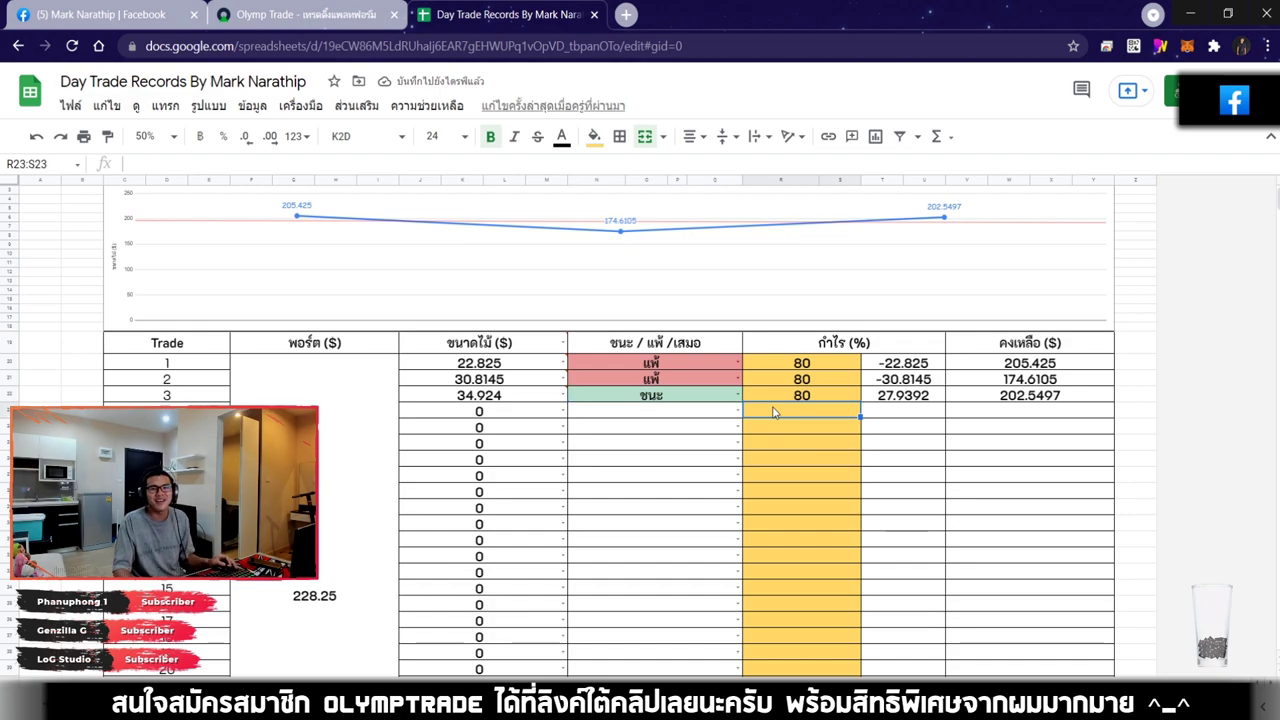
{"action": "scroll", "coordinate": [773, 411], "scroll_direction": "up", "scroll_amount": 1}
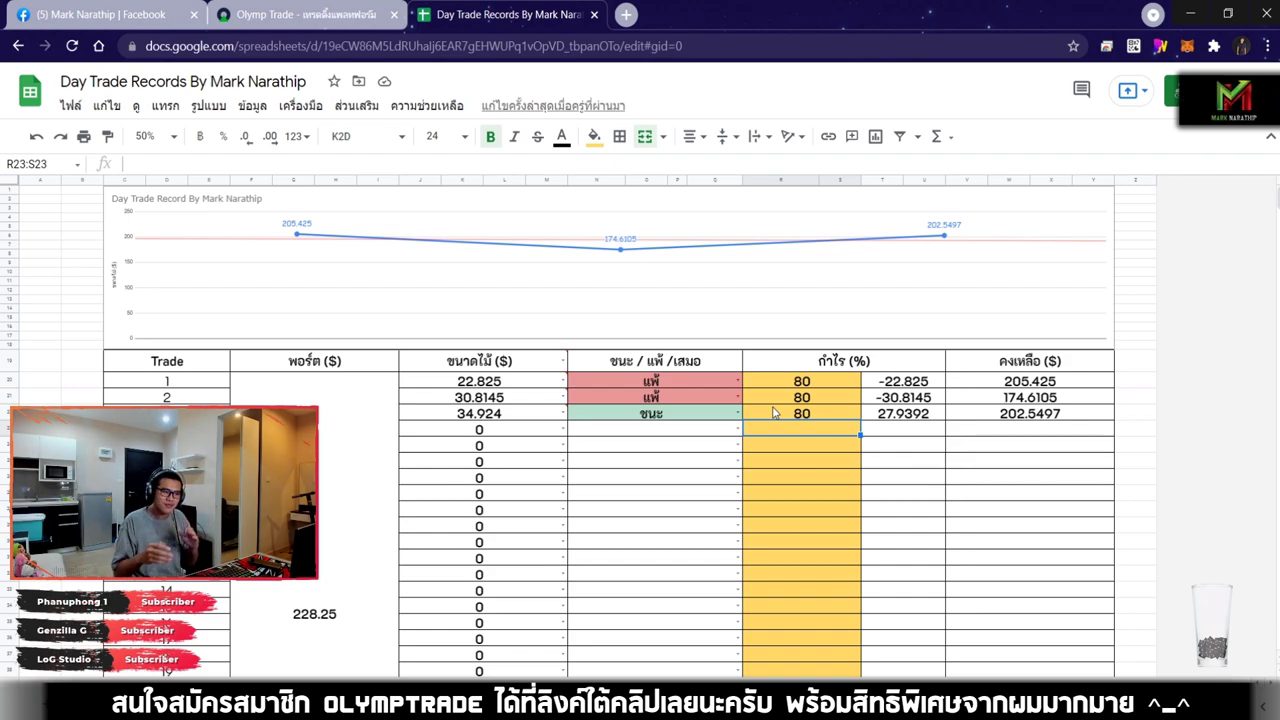
Check the Basic Altcoin Index chart and account balance in Olymp Trade, and return to trade 4's result cell in the spreadsheet
{"action": "left_click", "coordinate": [305, 14]}
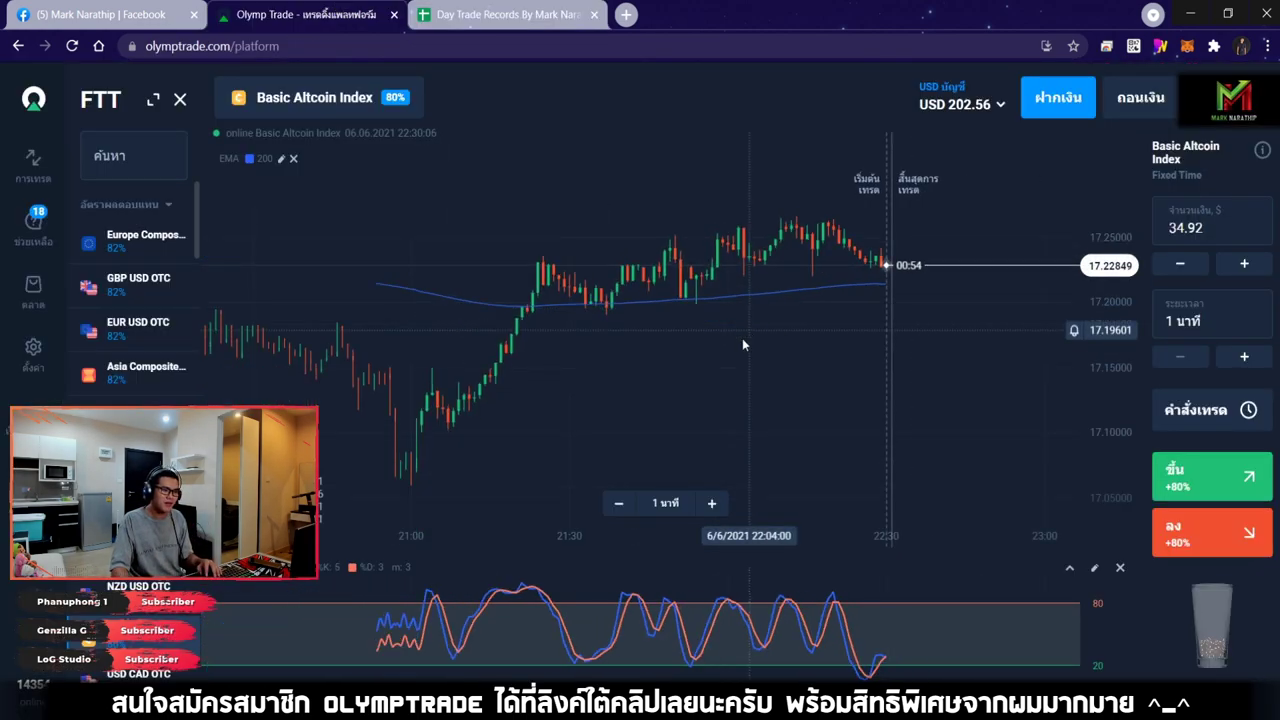
{"action": "left_click", "coordinate": [505, 14]}
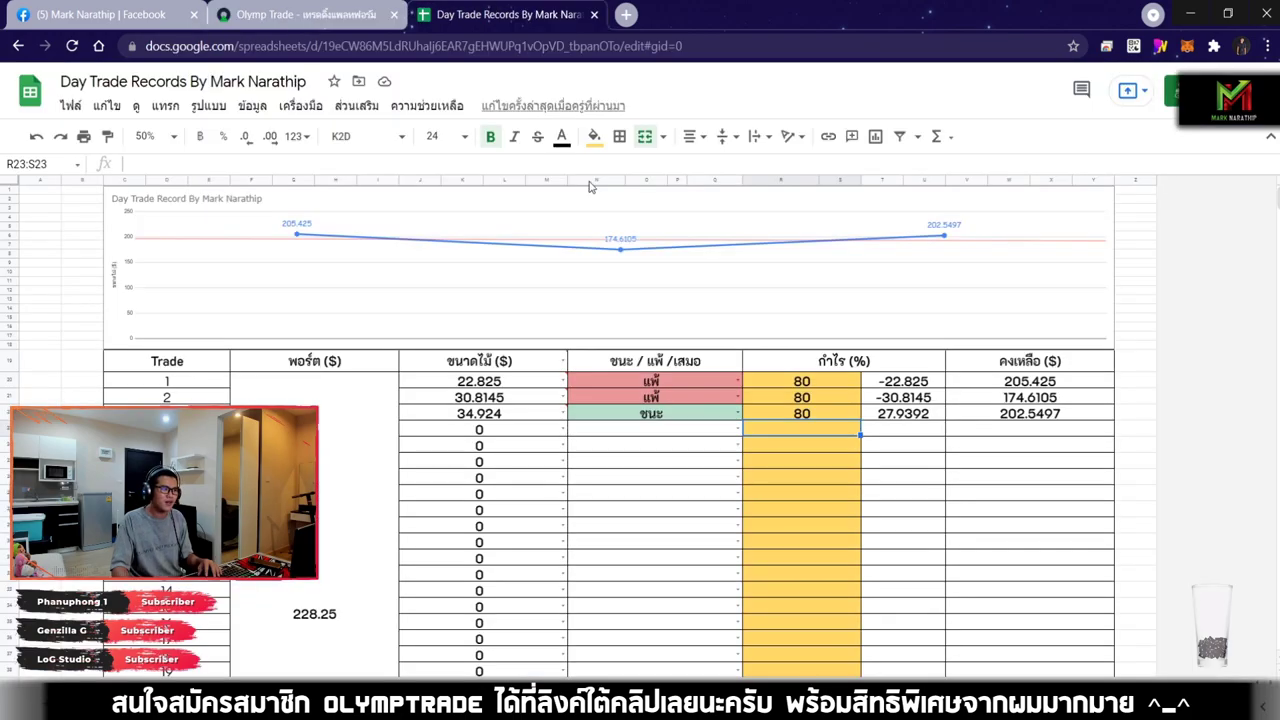
{"action": "left_click", "coordinate": [655, 432]}
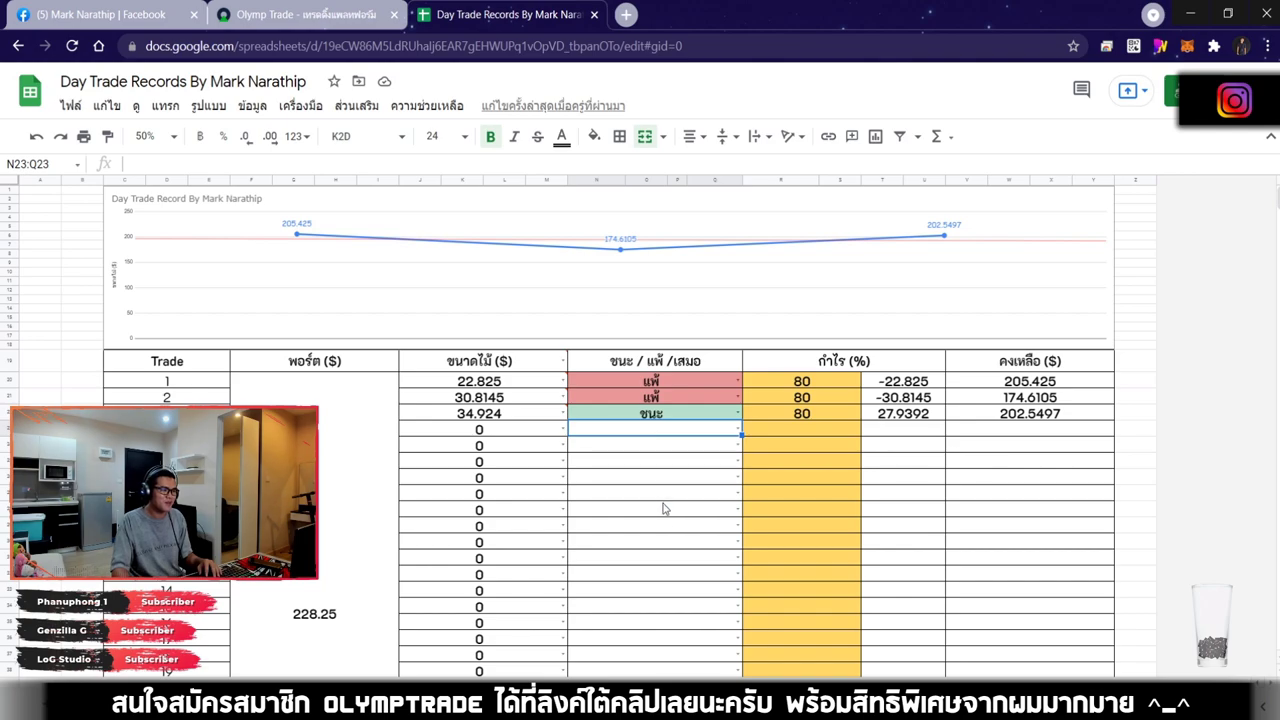
Examine the dollar and baht totals in the summary row, and return to the profit percentage cell of trade 5
{"action": "scroll", "coordinate": [666, 512], "scroll_direction": "down", "scroll_amount": 5}
{"action": "scroll", "coordinate": [680, 514], "scroll_direction": "down", "scroll_amount": 2}
{"action": "left_click", "coordinate": [777, 415]}
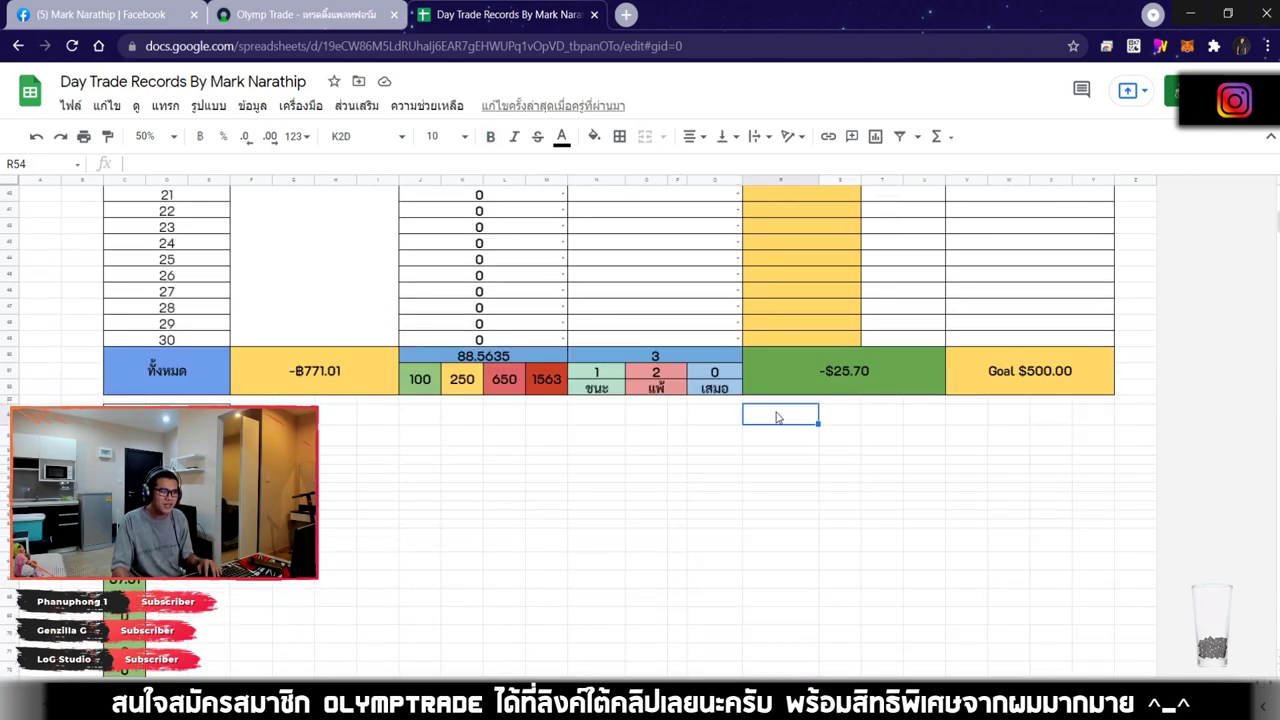
{"action": "scroll", "coordinate": [778, 418], "scroll_direction": "down", "scroll_amount": 2}
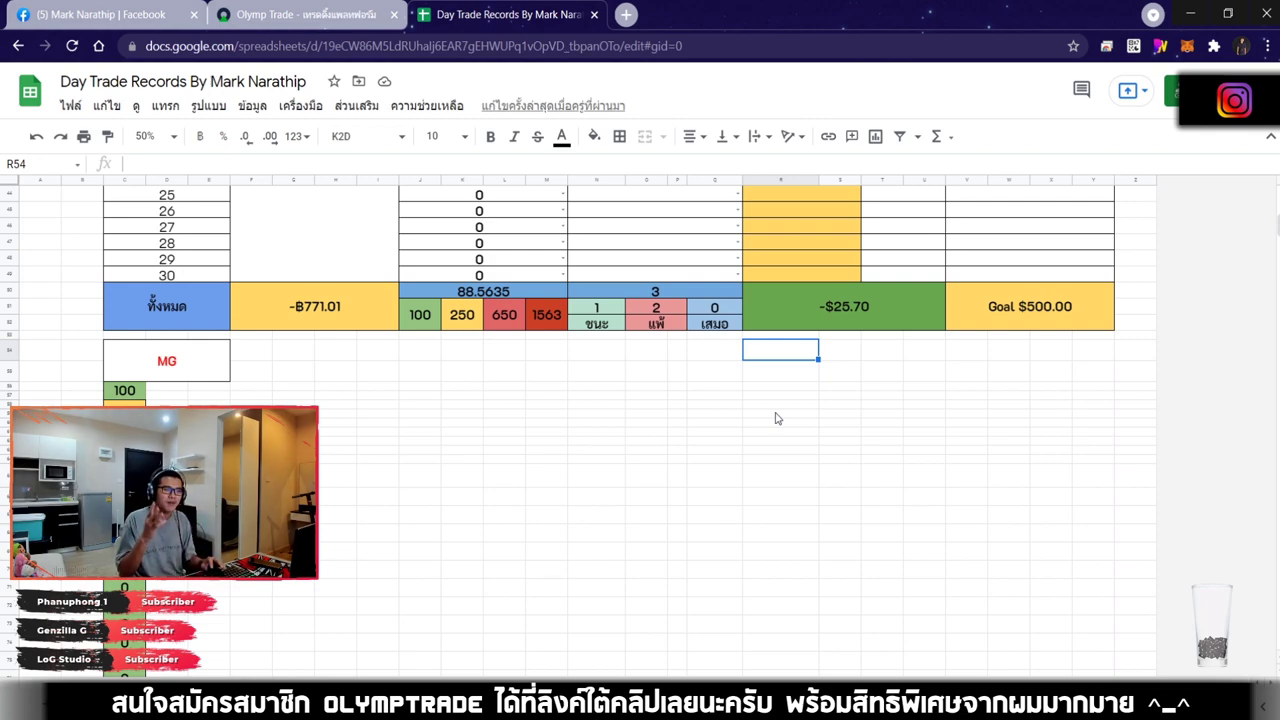
{"action": "left_click", "coordinate": [808, 304]}
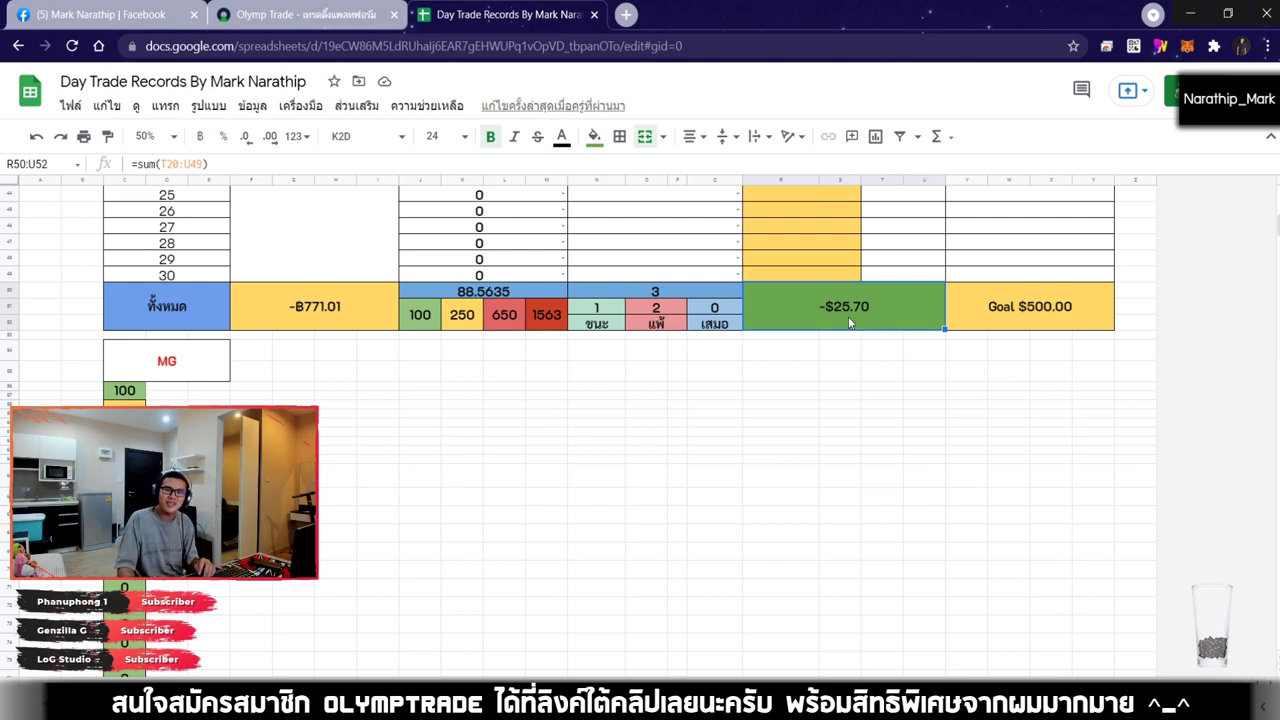
{"action": "left_click", "coordinate": [332, 311]}
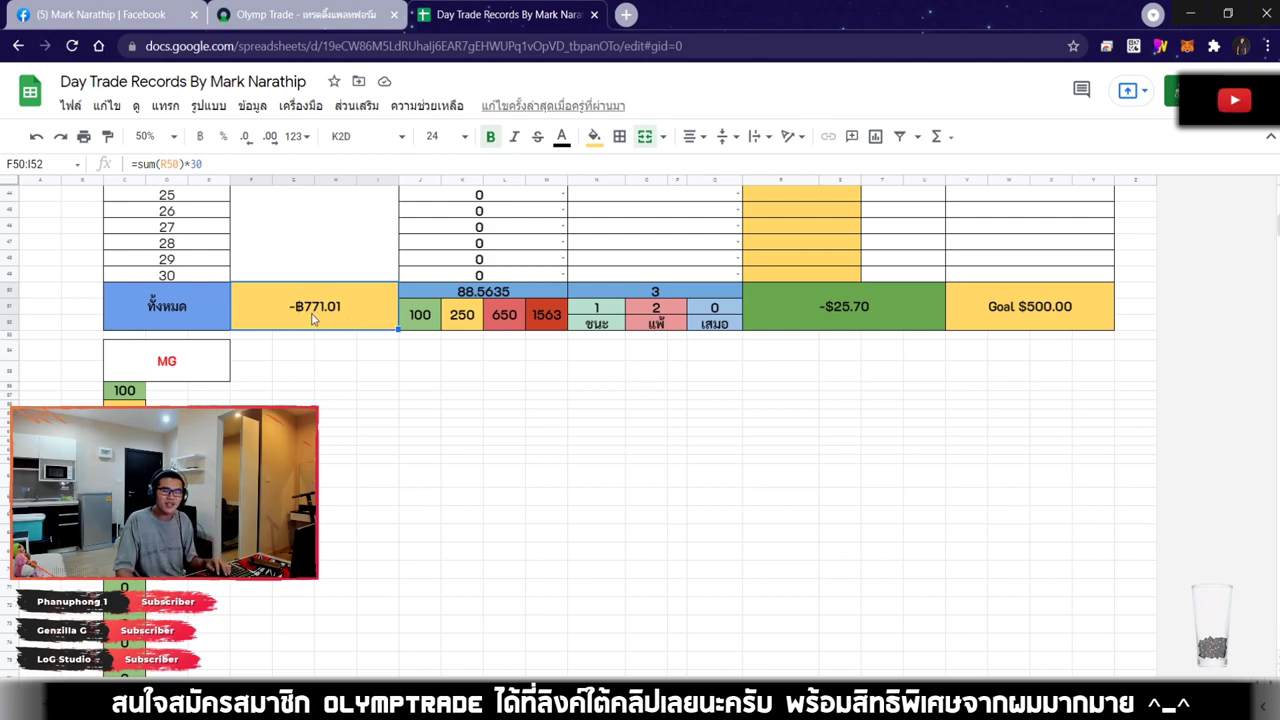
{"action": "left_click", "coordinate": [800, 356]}
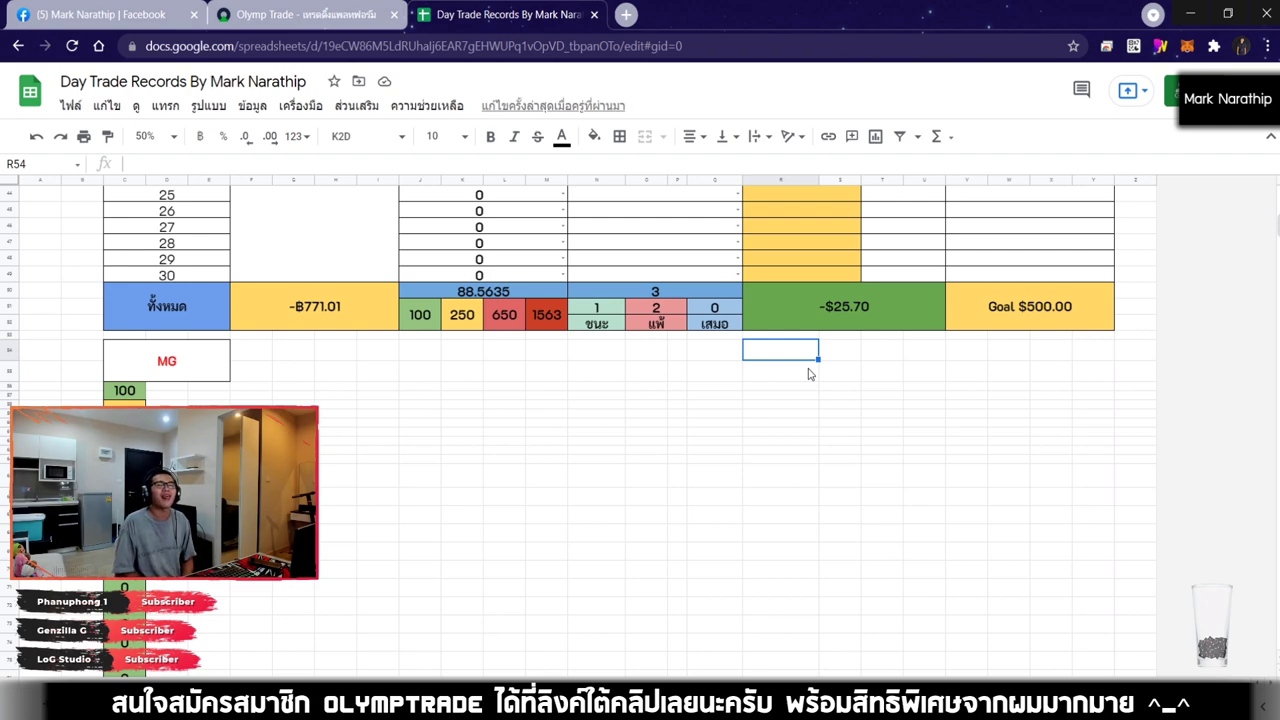
{"action": "scroll", "coordinate": [810, 373], "scroll_direction": "up", "scroll_amount": 10}
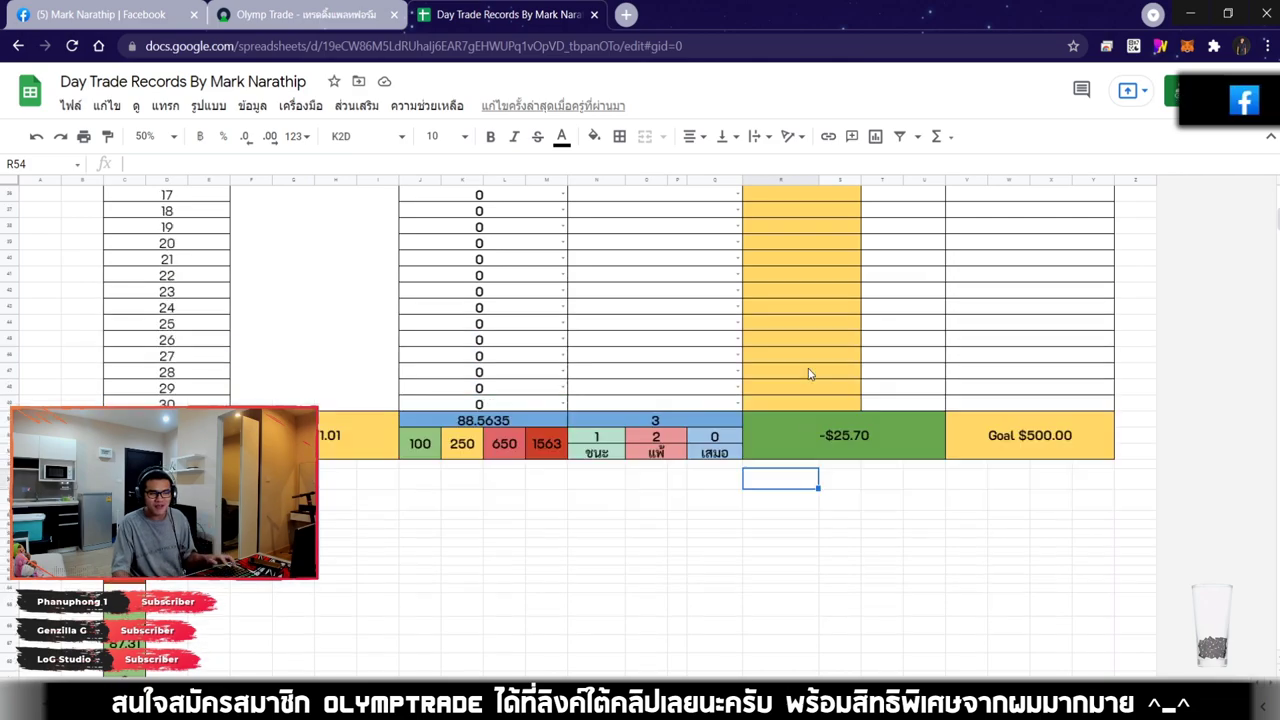
{"action": "left_click", "coordinate": [681, 449]}
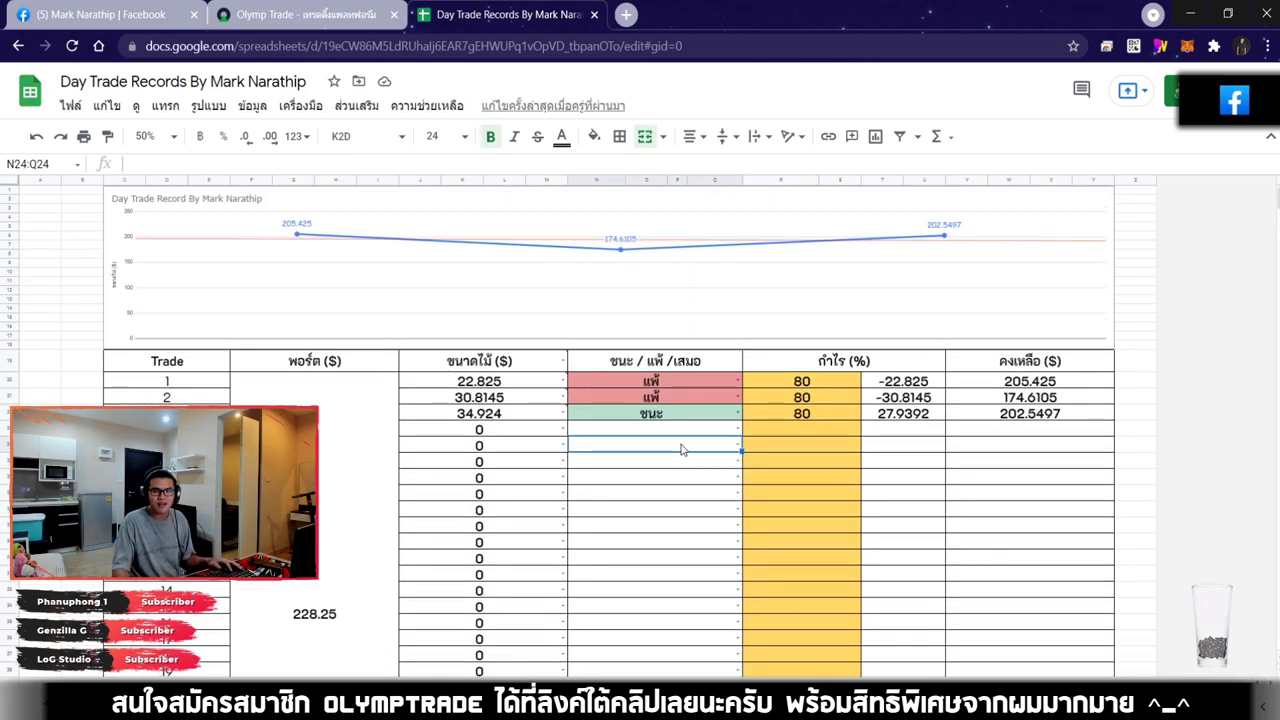
{"action": "left_click", "coordinate": [765, 447]}
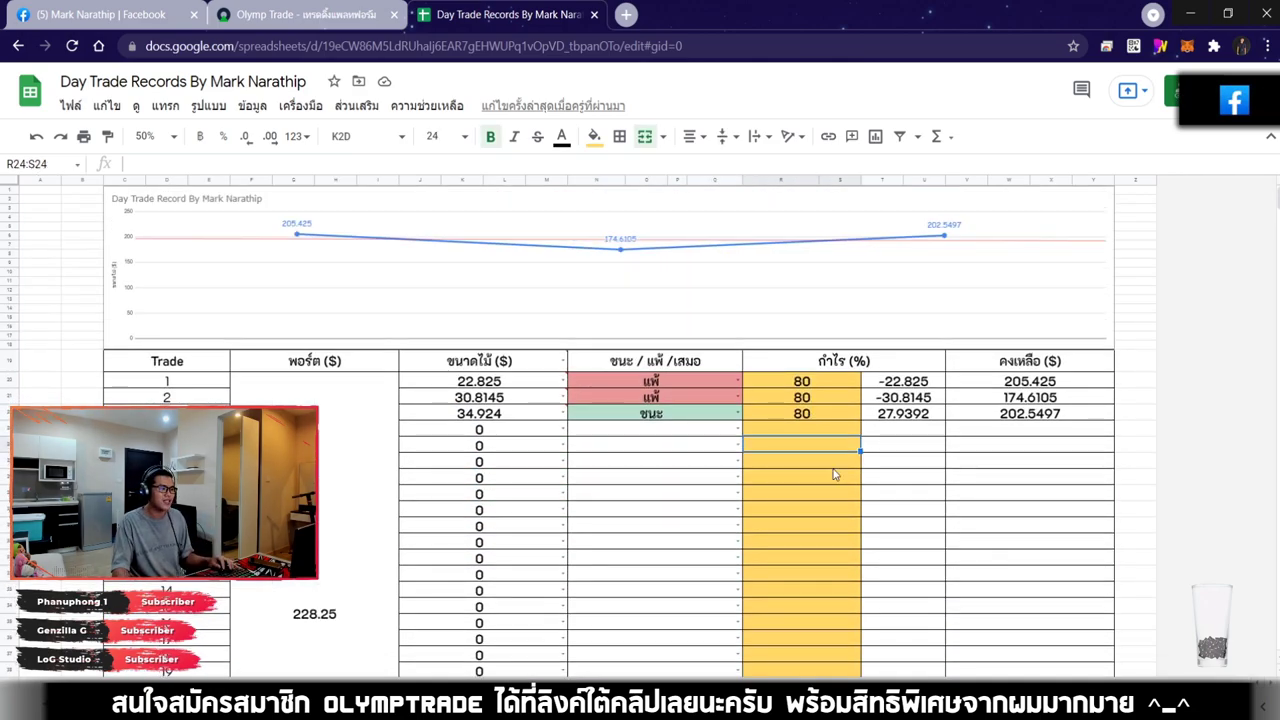